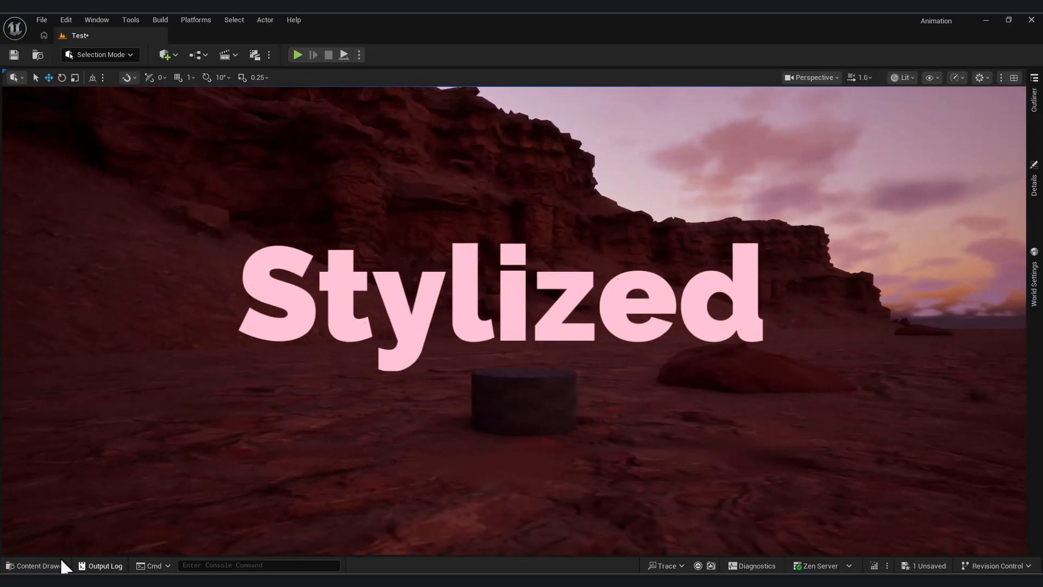
- Create a new Niagara System in the Content/Niagara folder and name it Stylized
left_click(65, 566)
right_click(385, 442)
left_click(429, 272)
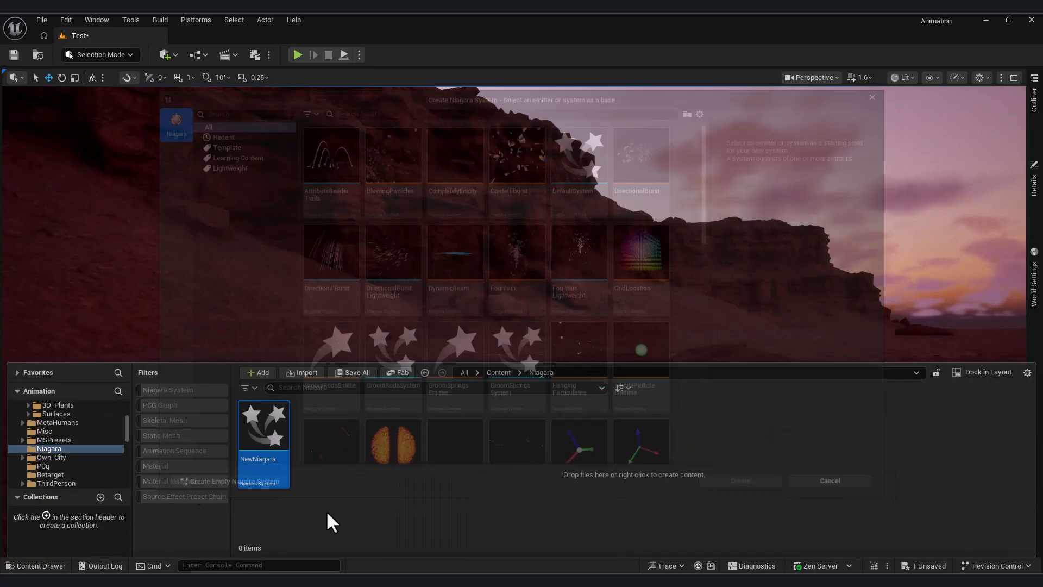
type("Stylized")
key("Return")
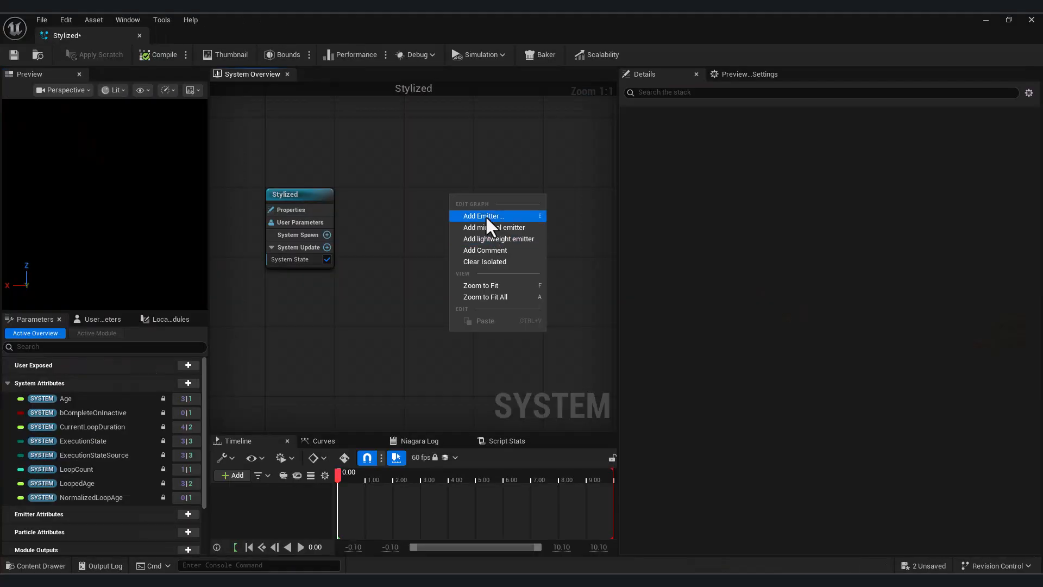
- Add a Minimal emitter to the system and give its Emitter Update group a Spawn Rate module with SpawnRate 50
left_click(485, 215)
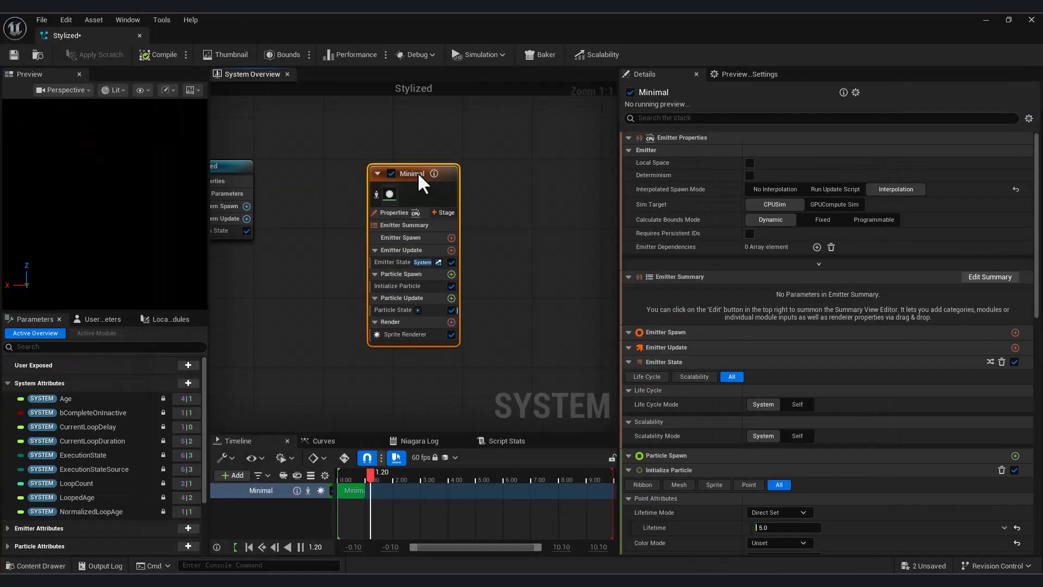
double_click(409, 169)
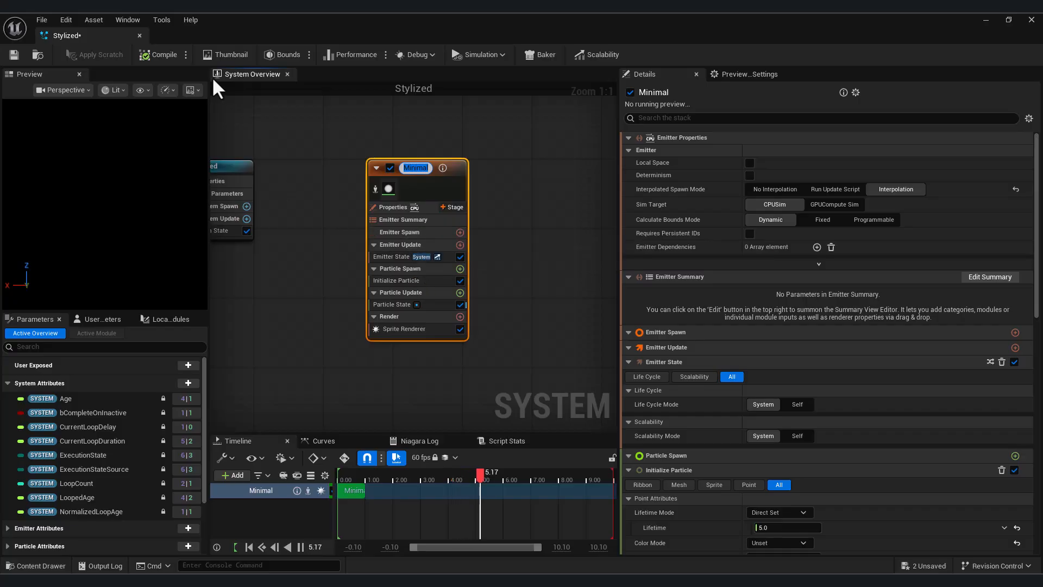
left_click(460, 244)
left_click(259, 364)
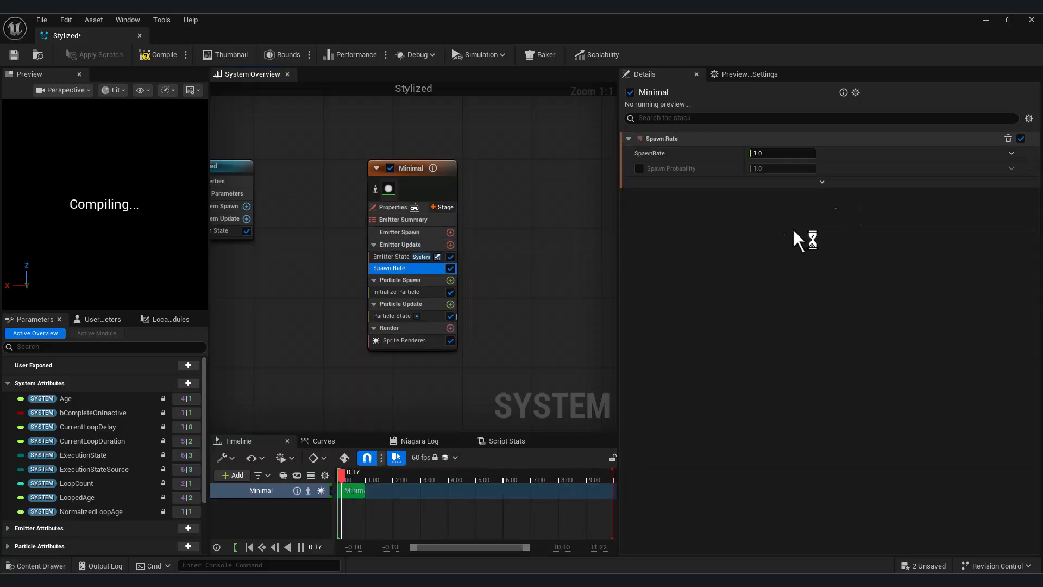
left_click(788, 154)
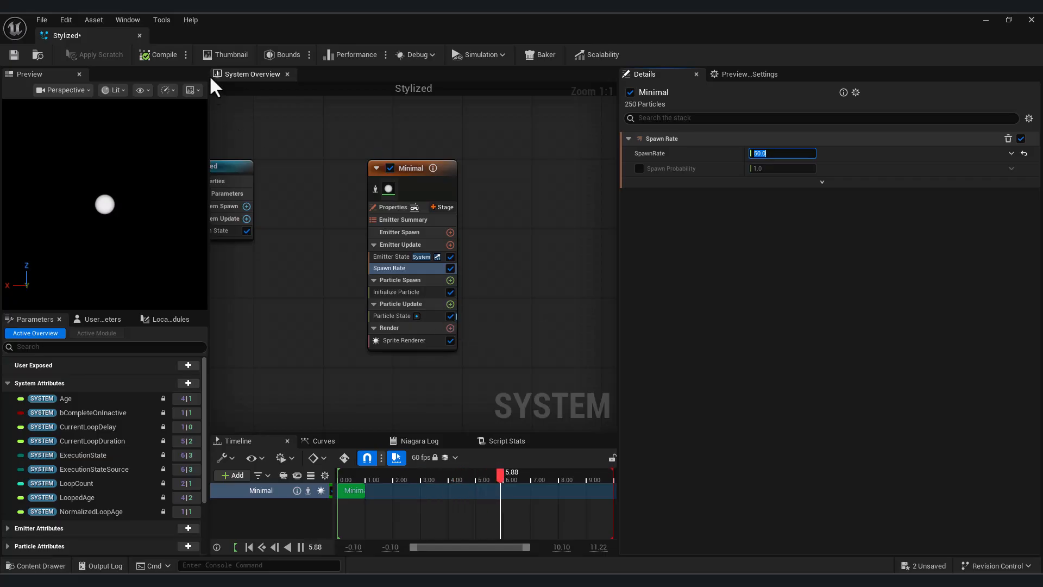
- Add an Add Velocity module to Particle Spawn and resolve its missing SolveForcesAndVelocity dependency
left_click(449, 280)
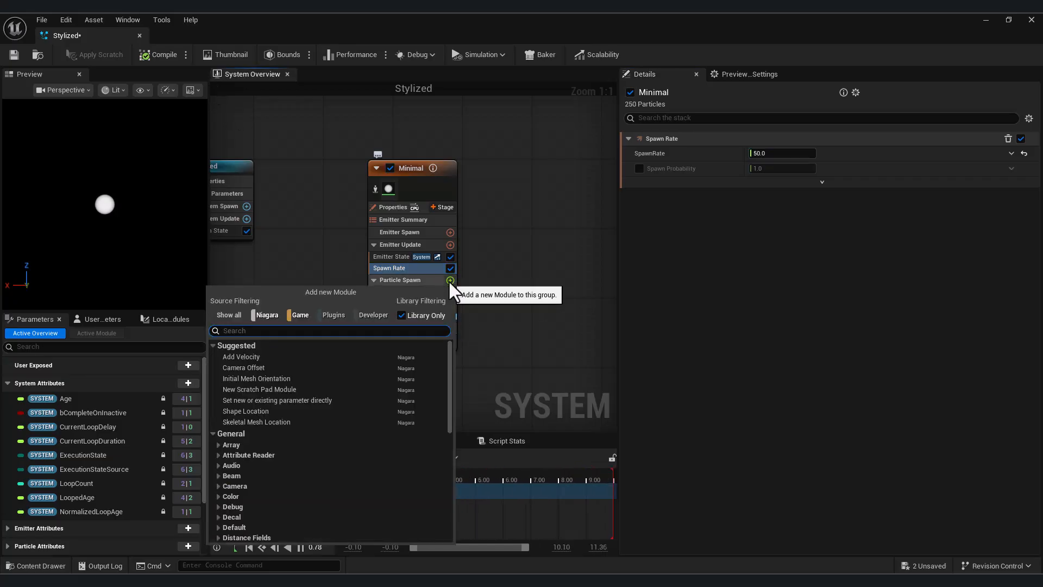
type("ad")
left_click(314, 356)
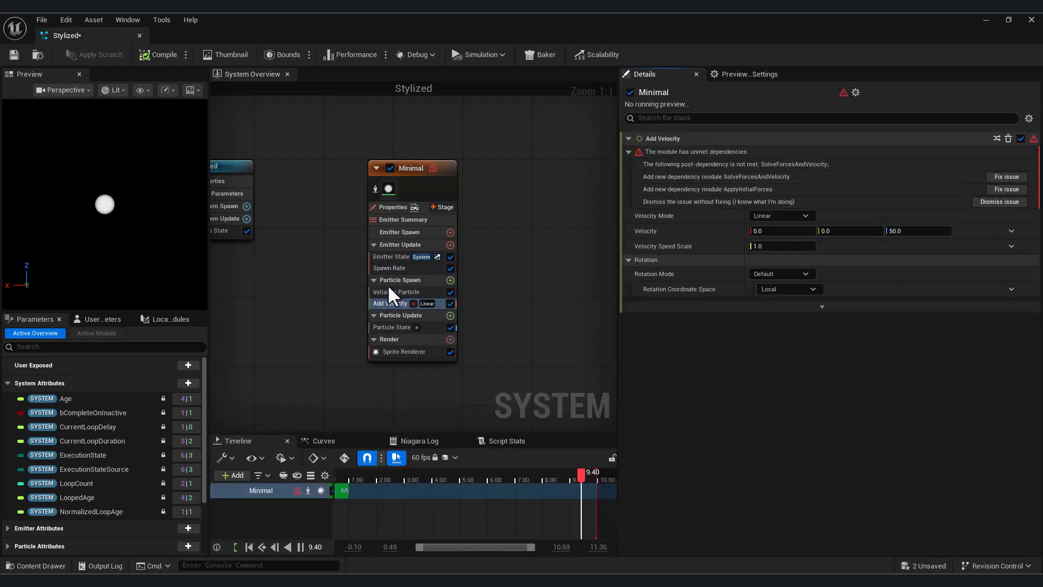
left_click(1006, 177)
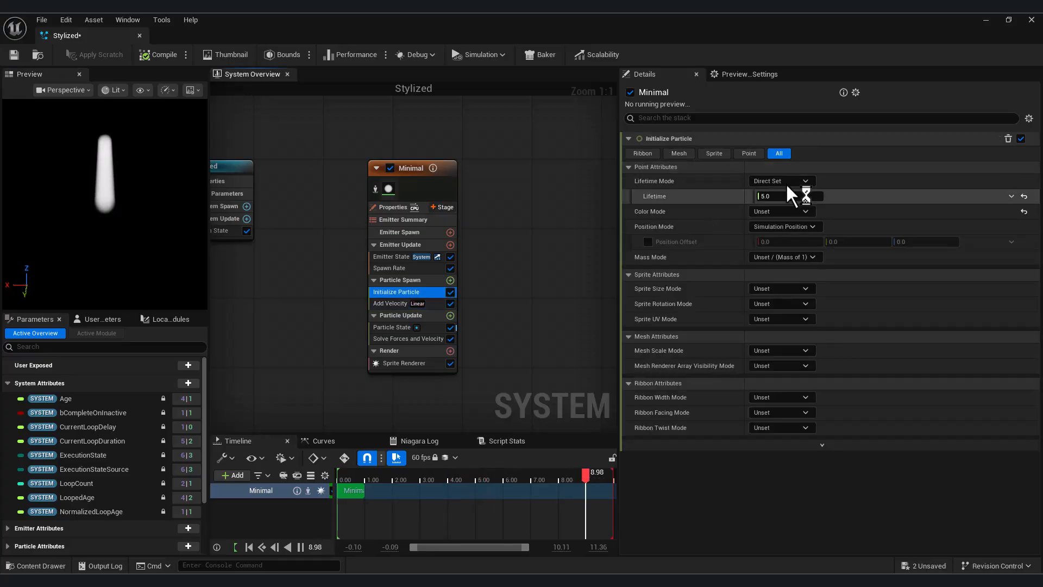
- Set the Lifetime Mode in Initialize Particle to Random with a Lifetime Min of 1.0
left_click(787, 182)
left_click(798, 210)
left_click(784, 200)
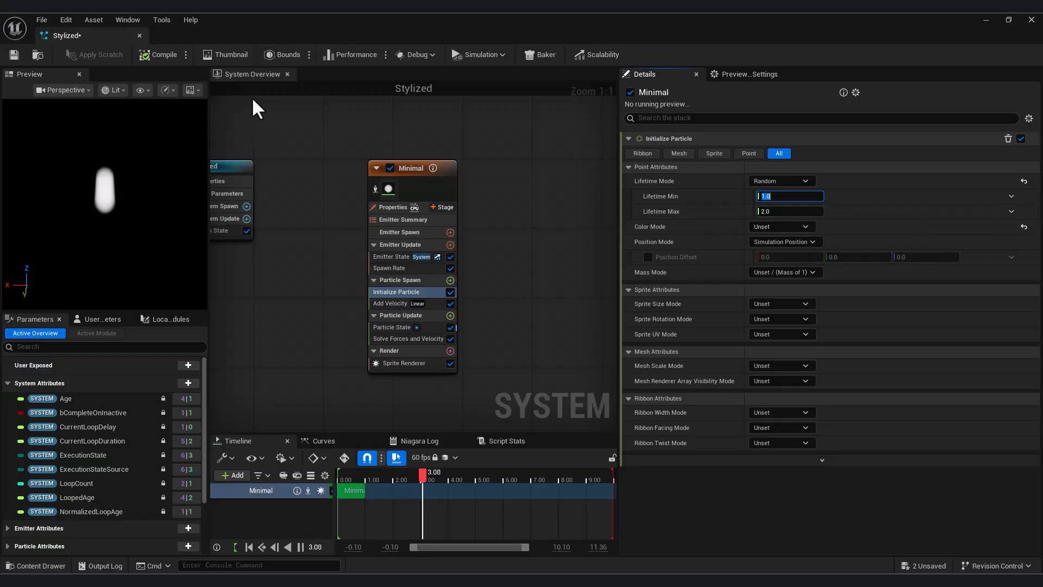
- Add a Shape Location module to Particle Spawn and set its Sphere Radius to 5
left_click(450, 280)
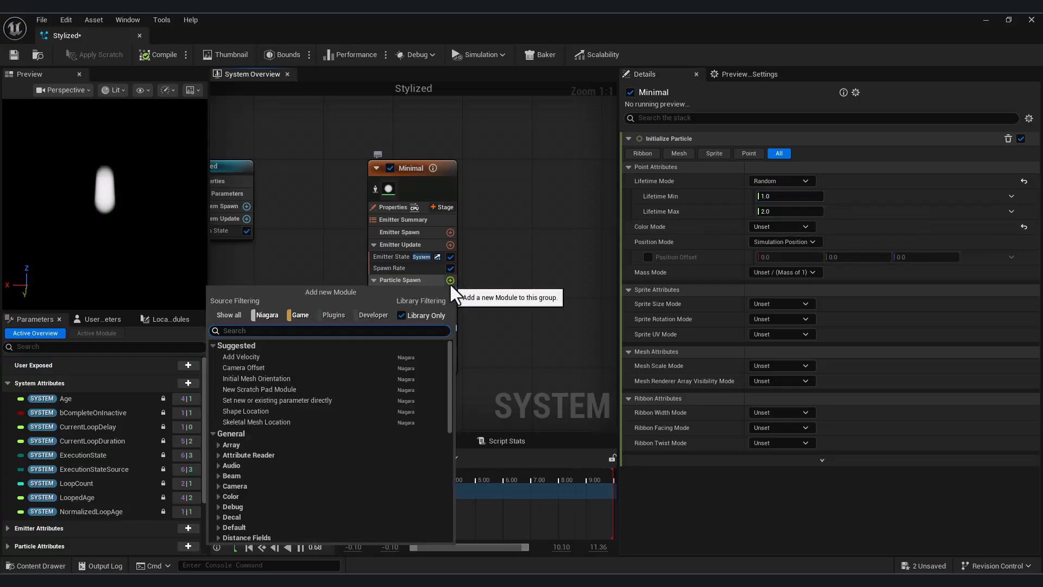
type("shape")
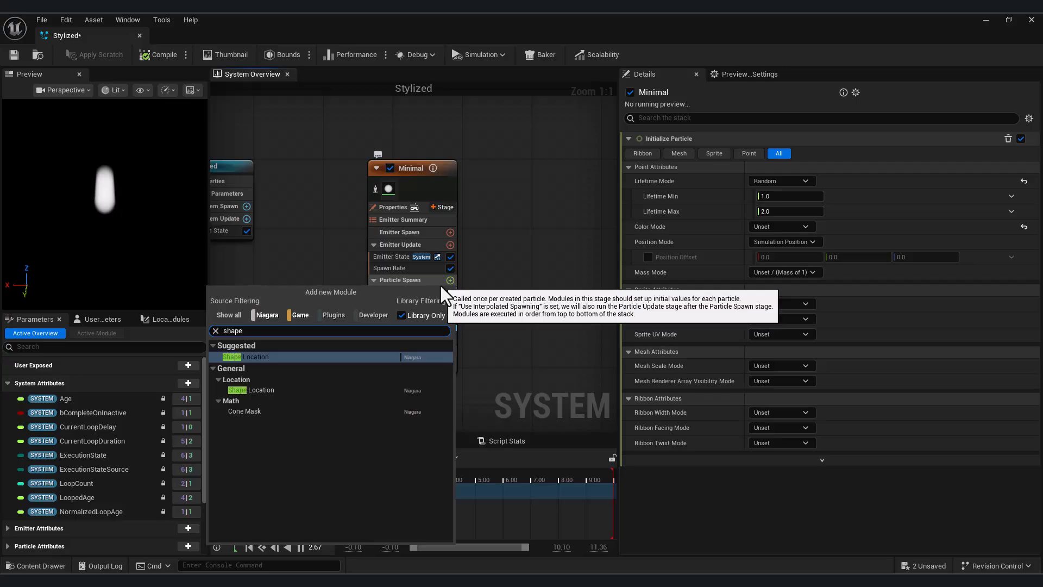
left_click(298, 390)
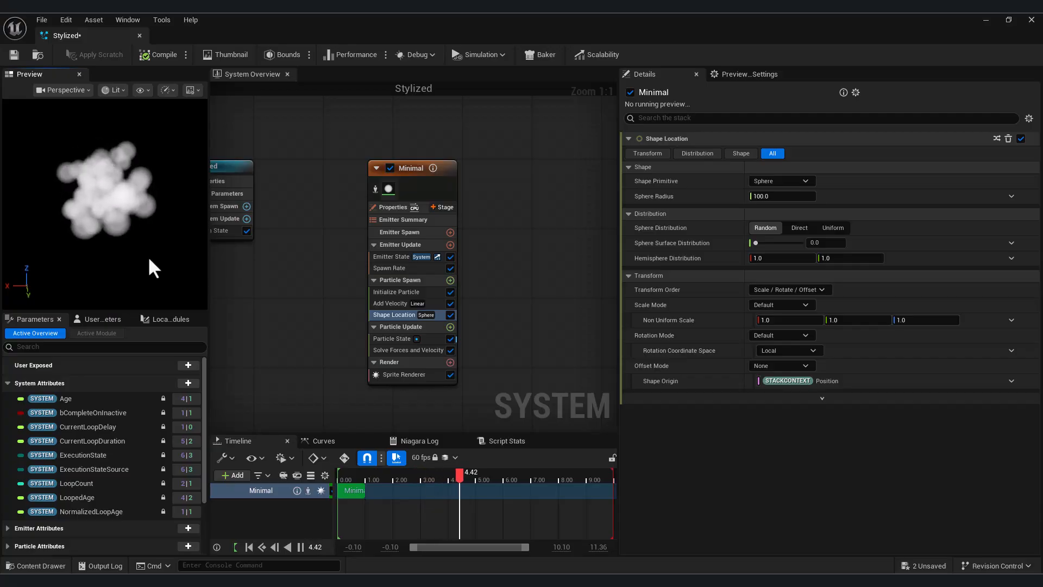
left_click(784, 197)
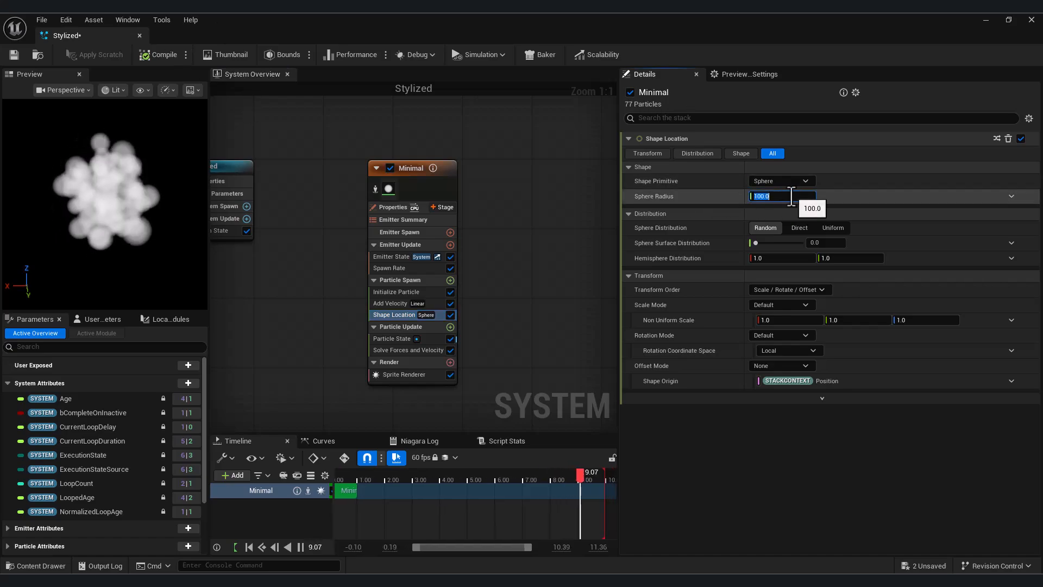
type("5")
key("Return")
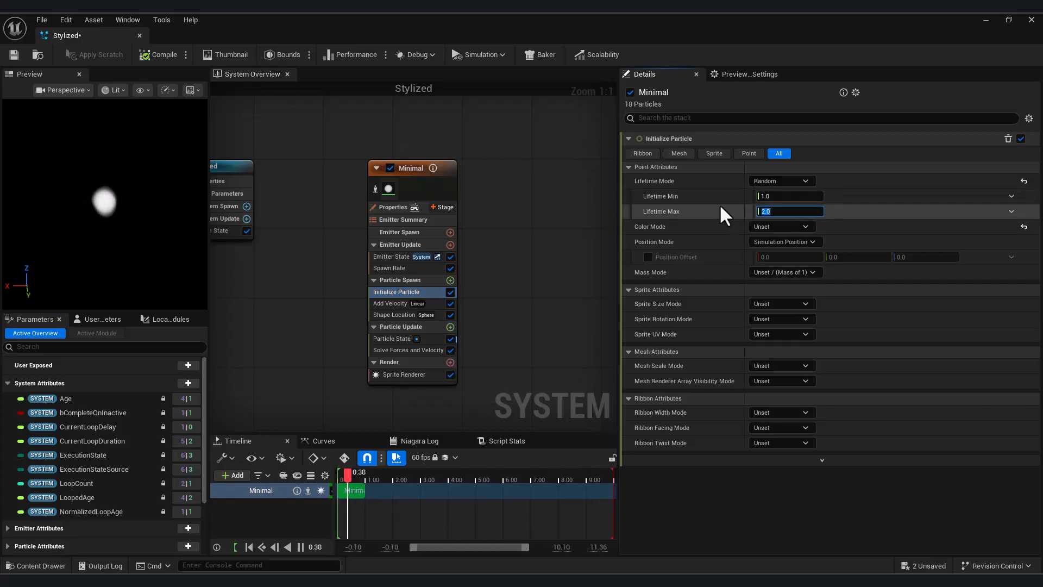
- Set the Lifetime Max in Initialize Particle to 1.7
type("1.5")
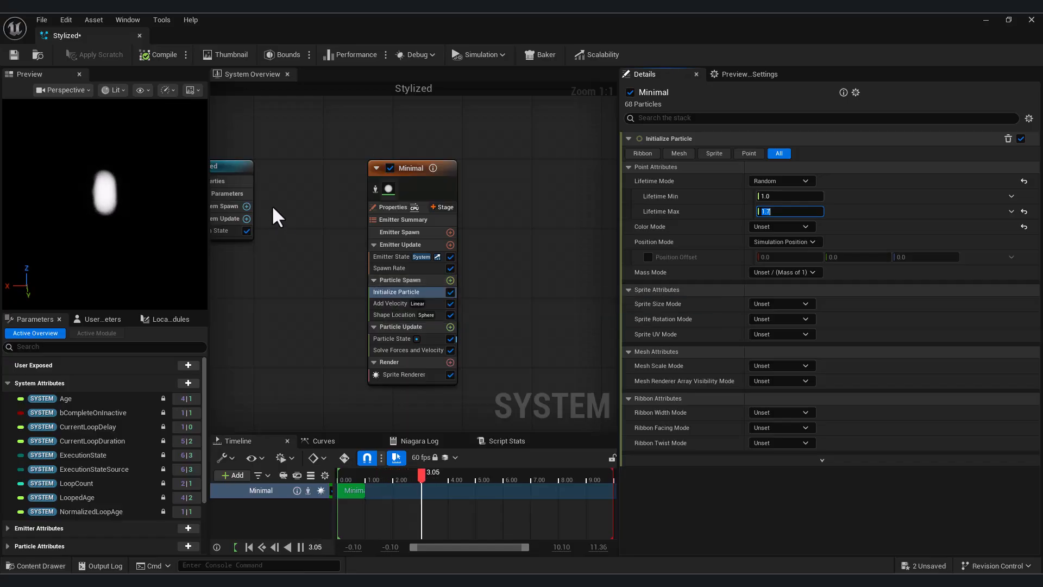
- Set Sprite Size Mode to Random Uniform with sizes from 12 to 17, and Sprite Rotation Mode to Random
left_click(799, 303)
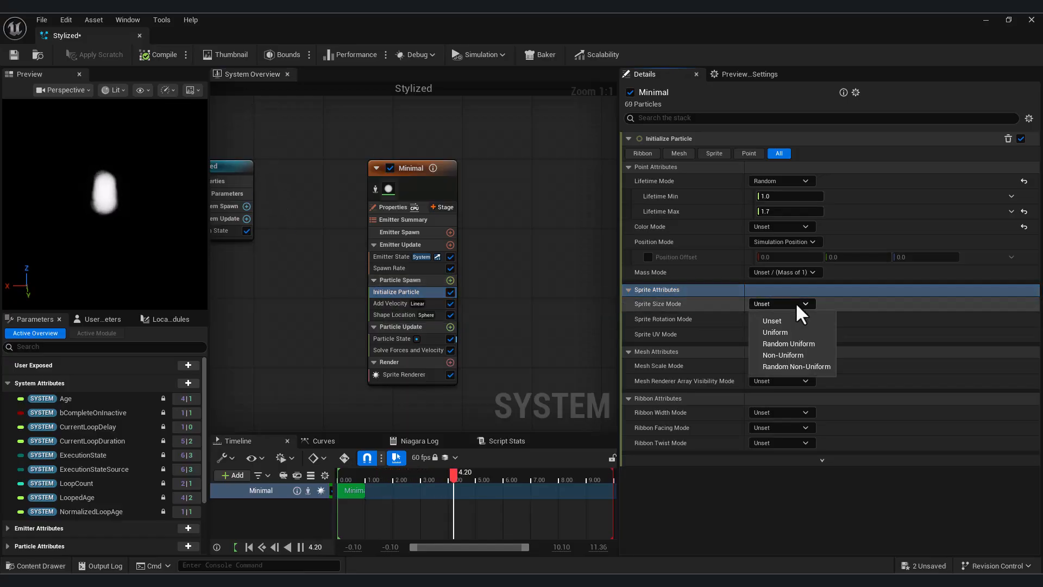
left_click(810, 348)
left_click(788, 319)
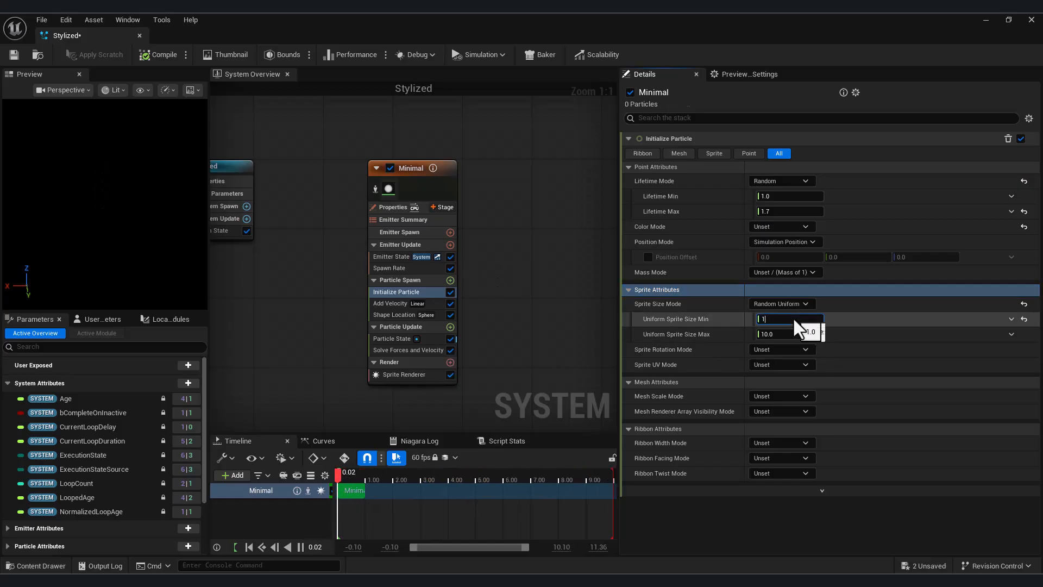
left_click(781, 334)
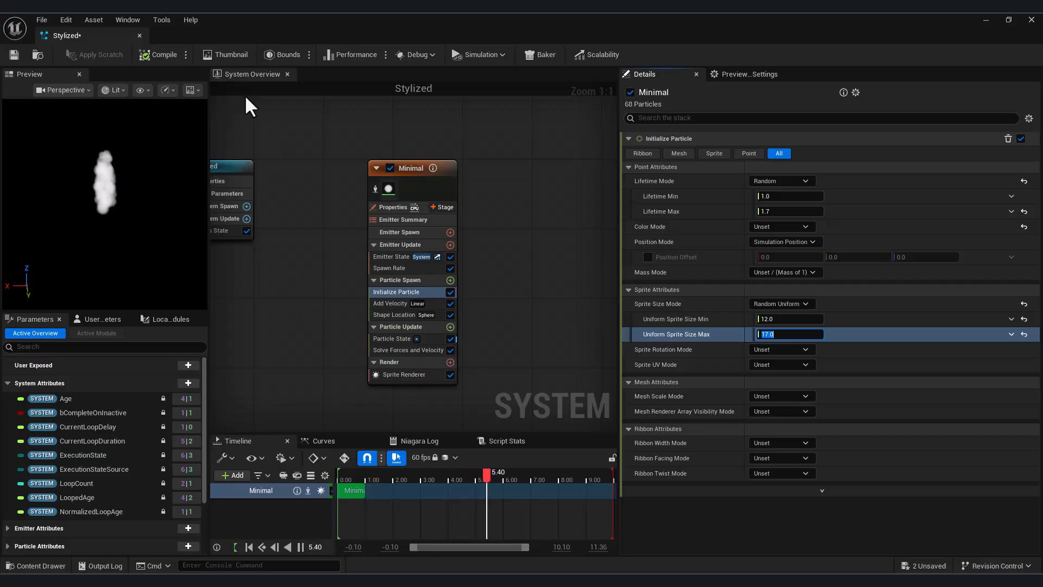
left_click(781, 349)
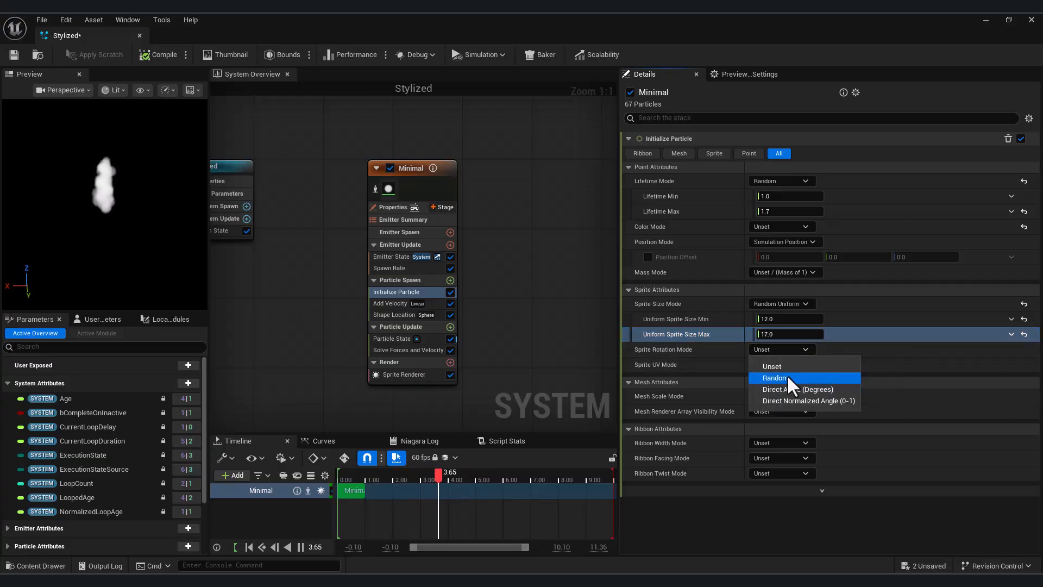
left_click(782, 378)
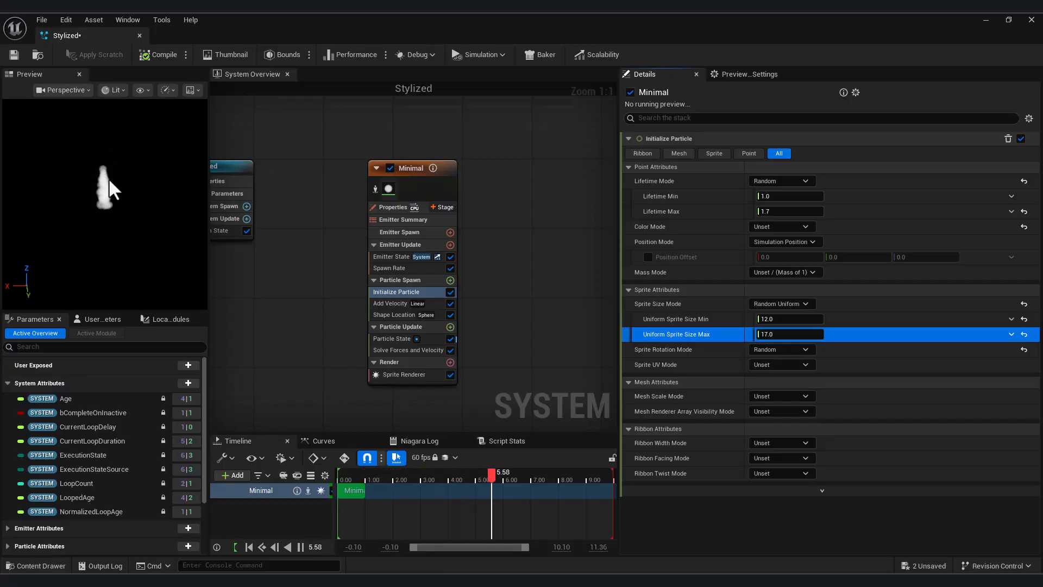
- Change the Add Velocity module's Velocity Mode to In Cone and set the Cone Axis to 0, 0, 1
left_click(397, 302)
left_click(779, 153)
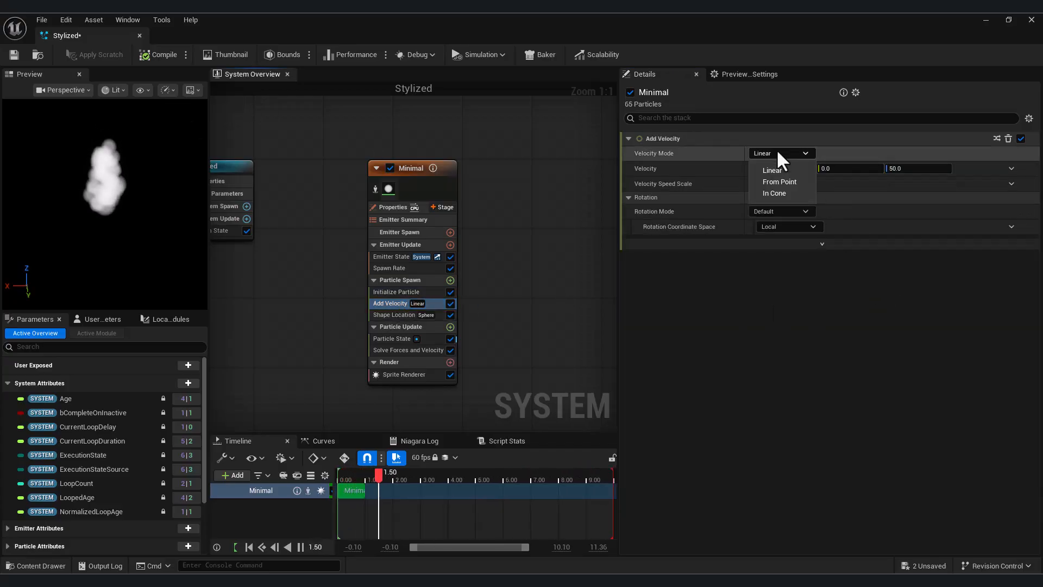
left_click(775, 193)
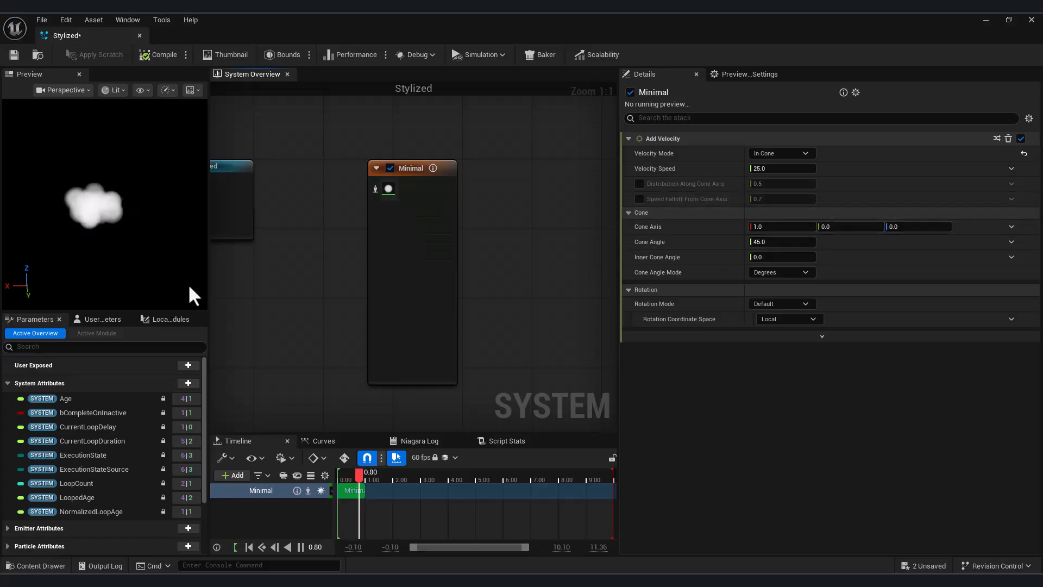
left_click(786, 229)
type("0")
left_click(910, 222)
type("1")
key("Return")
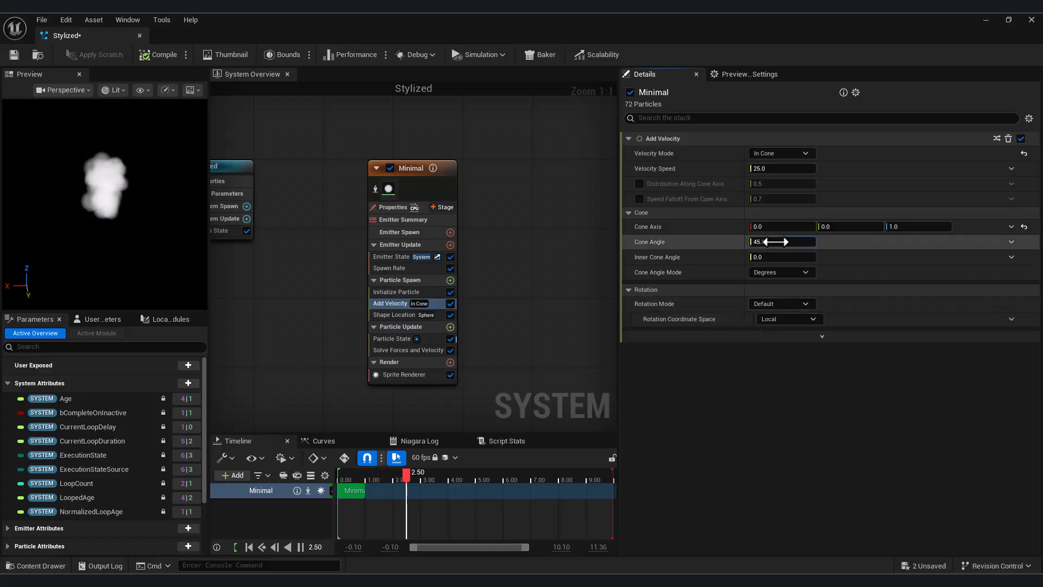
- Try a Cone Angle of 20 for the velocity cone and settle on 35
type("20")
key("Return")
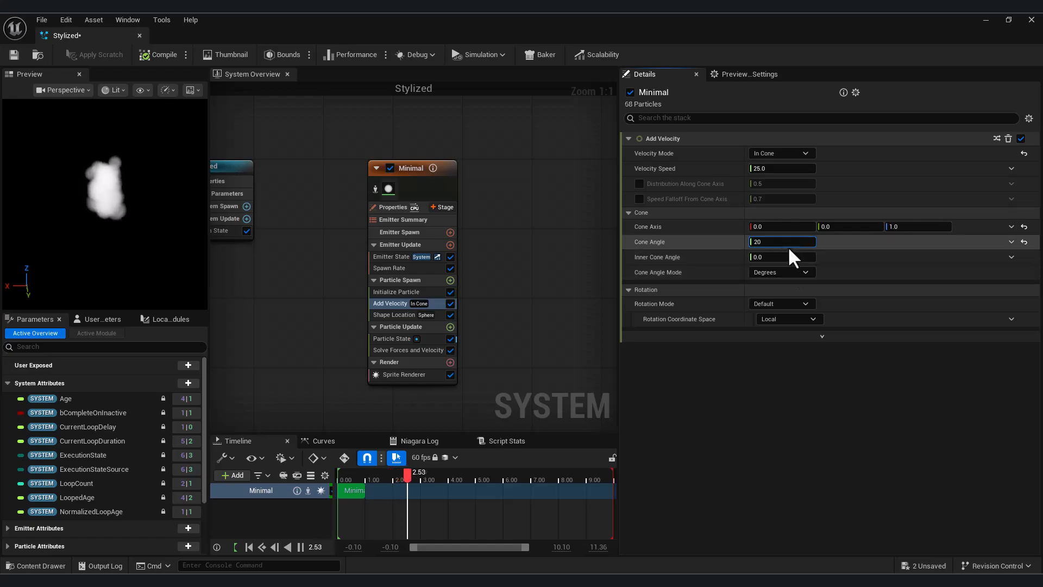
type("35")
key("Return")
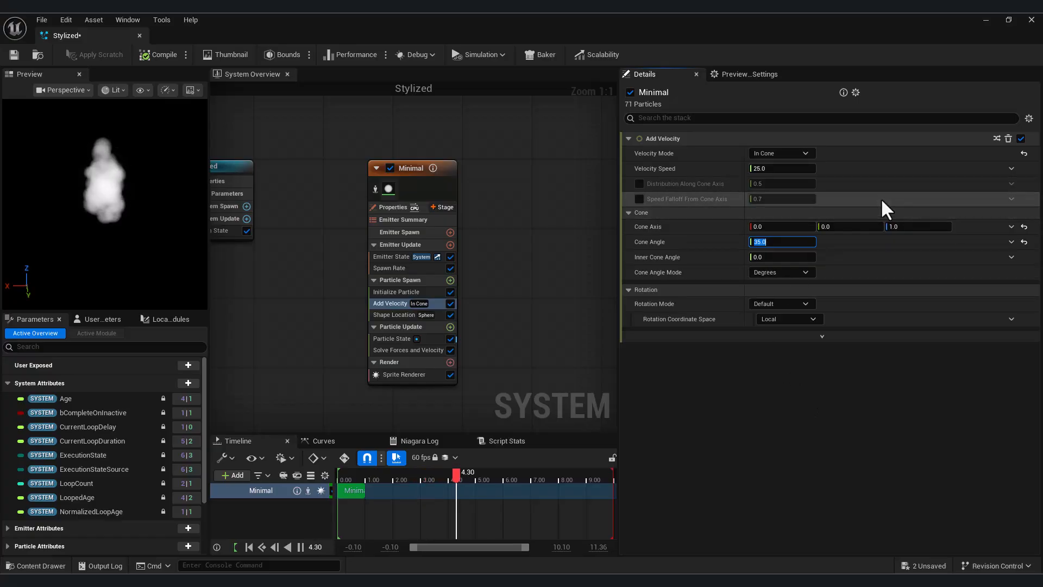
- Drive Velocity Speed with a Random Range Float, using a Minimum of 10 and a Maximum of 25
left_click(1011, 168)
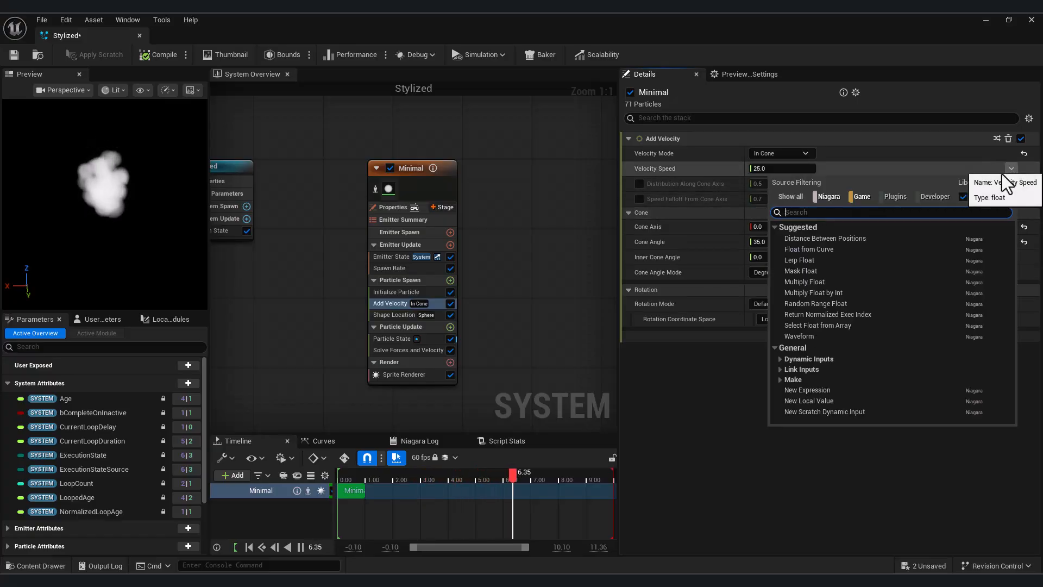
left_click(815, 303)
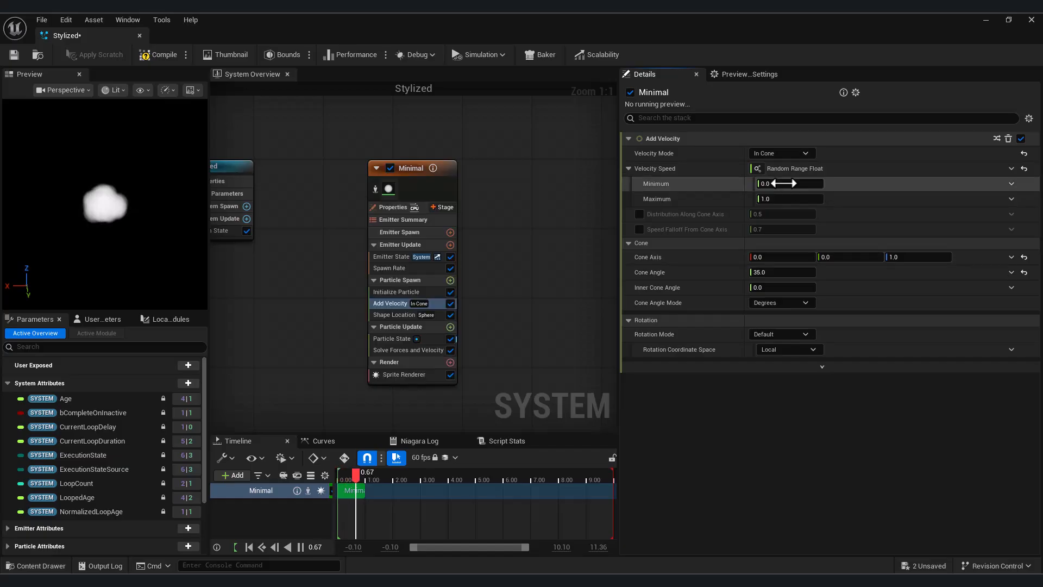
type("1")
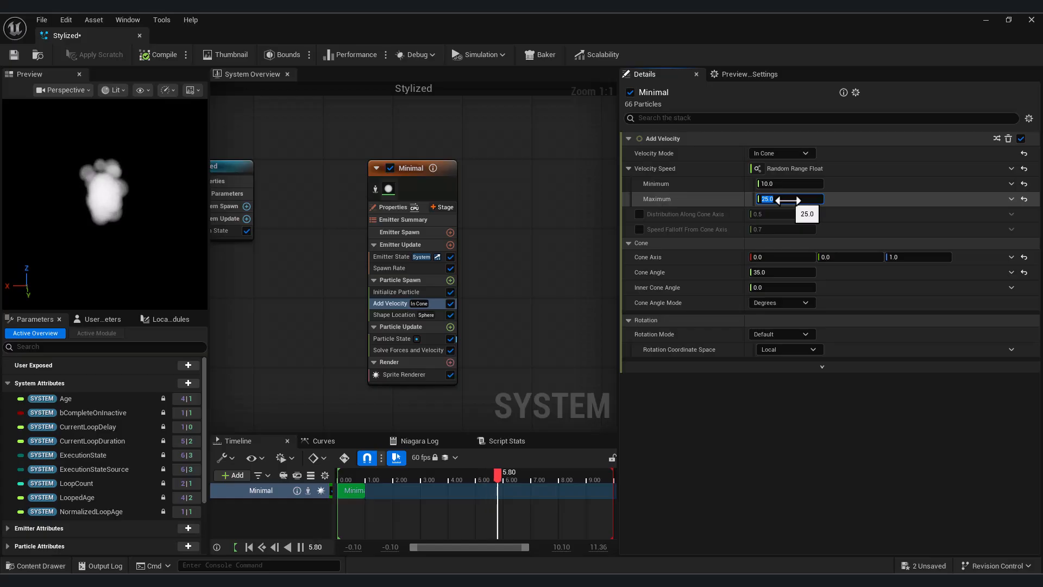
- Try Velocity Speed minimums of 1 and 3, and settle on a Minimum of 1.0
left_click(782, 183)
type("1")
key("Return")
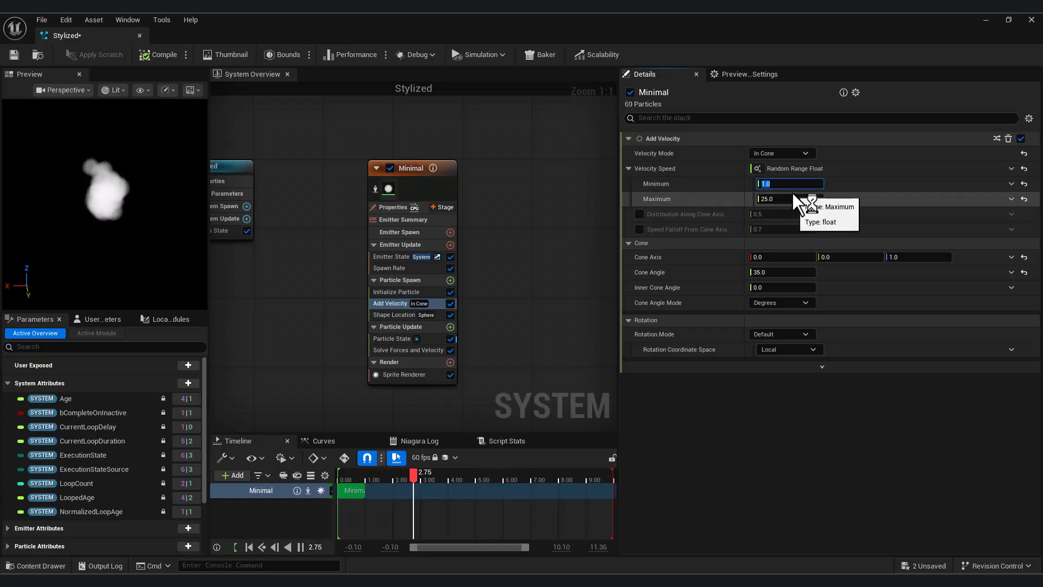
type("3")
left_click(782, 199)
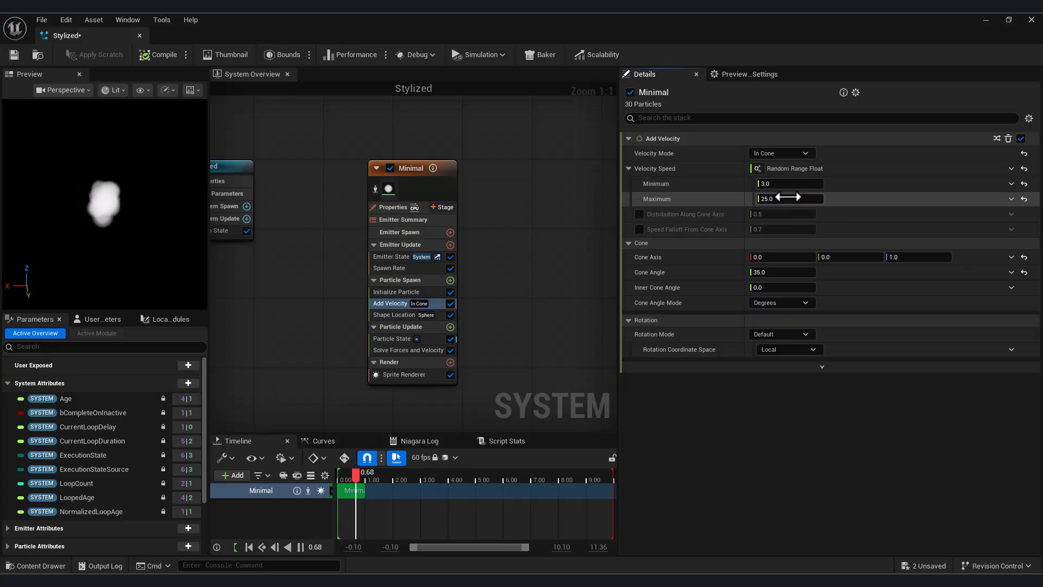
left_click(782, 185)
type("1")
left_click(791, 200)
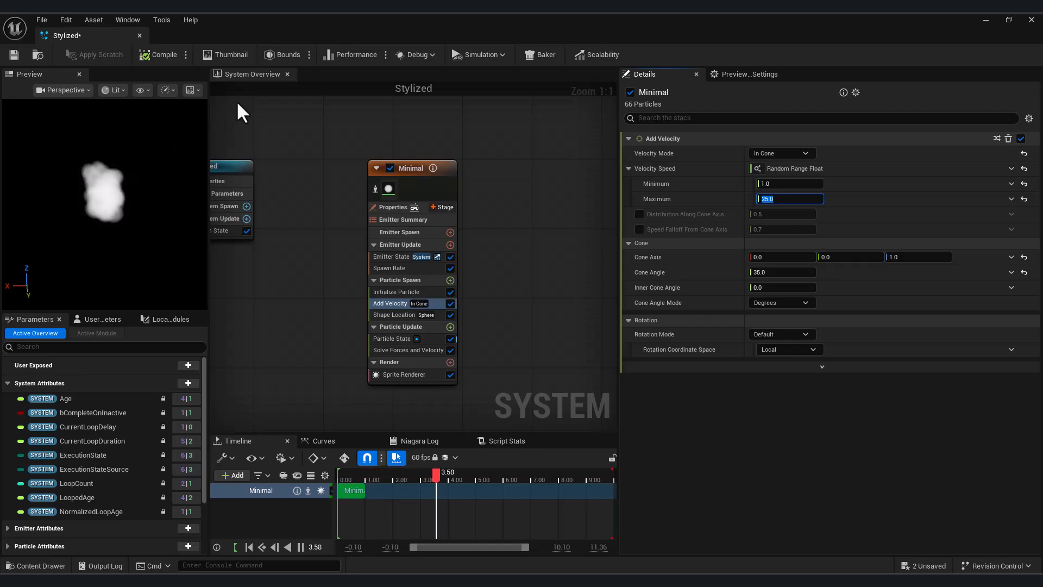
- Add a Scale Color module to Particle Update and drive its Scale Alpha with Float from Curve
left_click(415, 292)
left_click(450, 326)
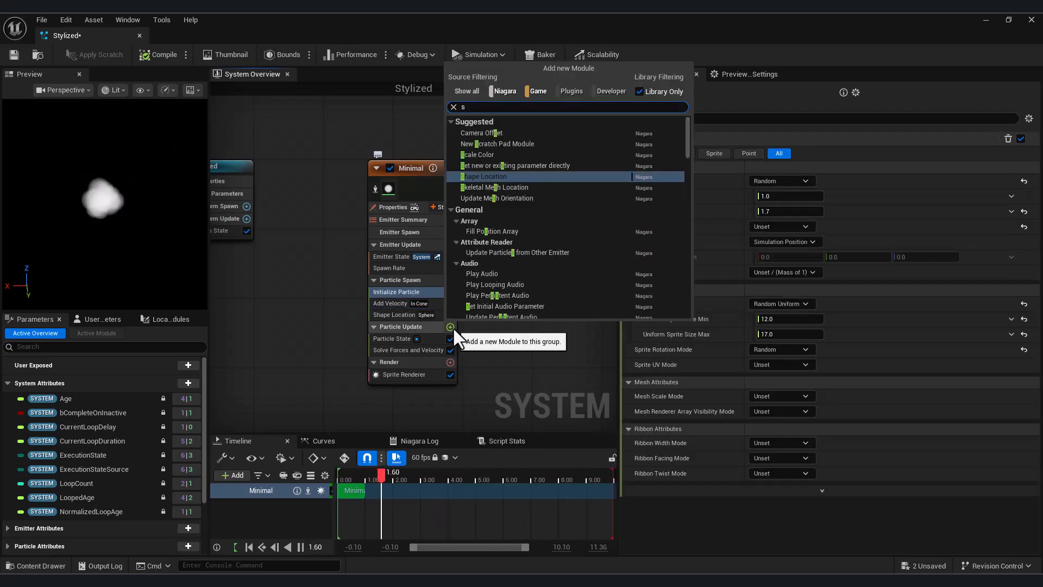
type("scale")
left_click(531, 126)
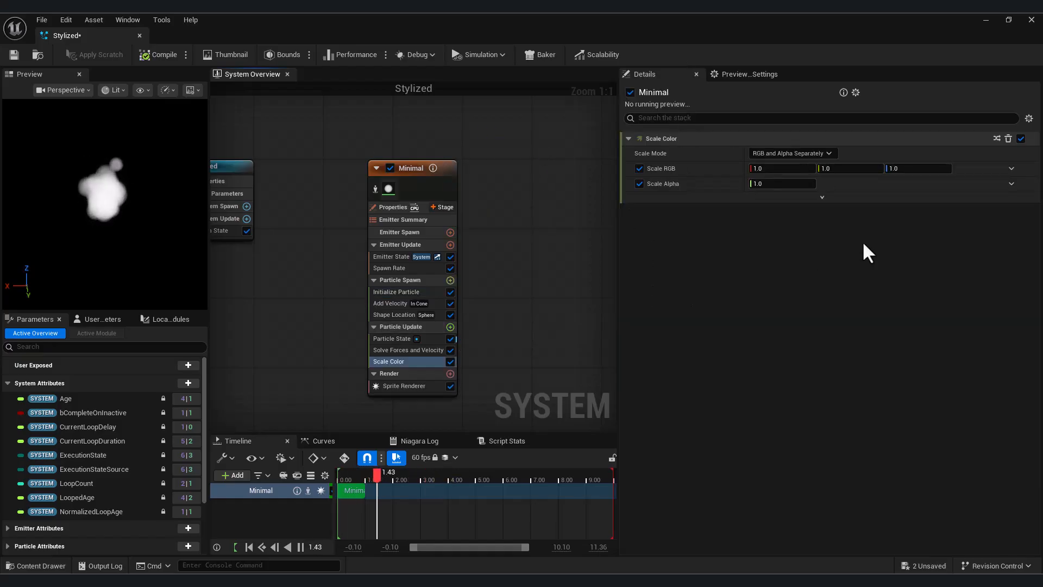
left_click(1011, 184)
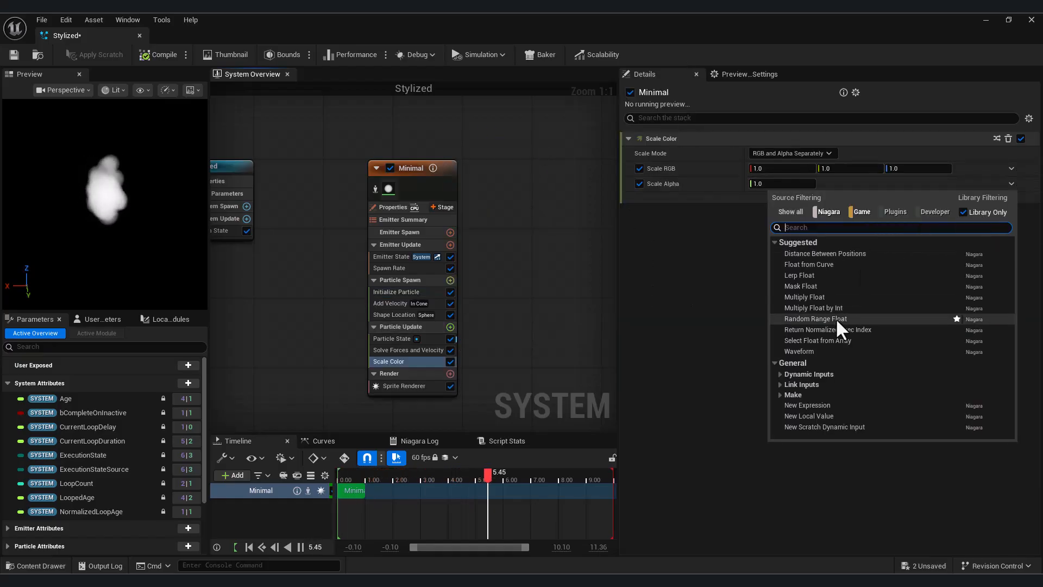
left_click(809, 264)
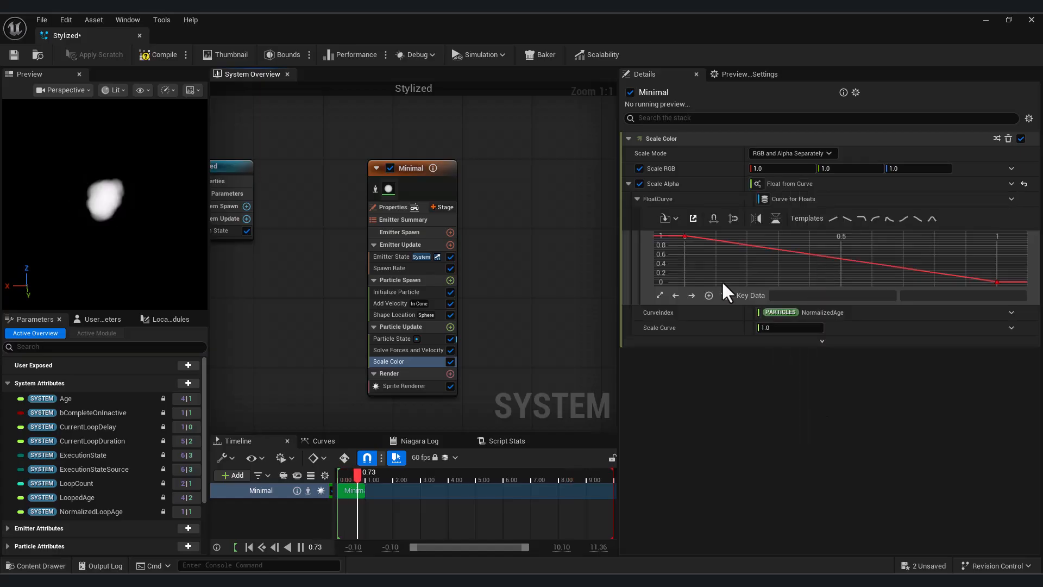
- Try the Linear Ramp Up and Pulse Out templates on the Scale Alpha curve, and settle on the linear ramp down
left_click(835, 219)
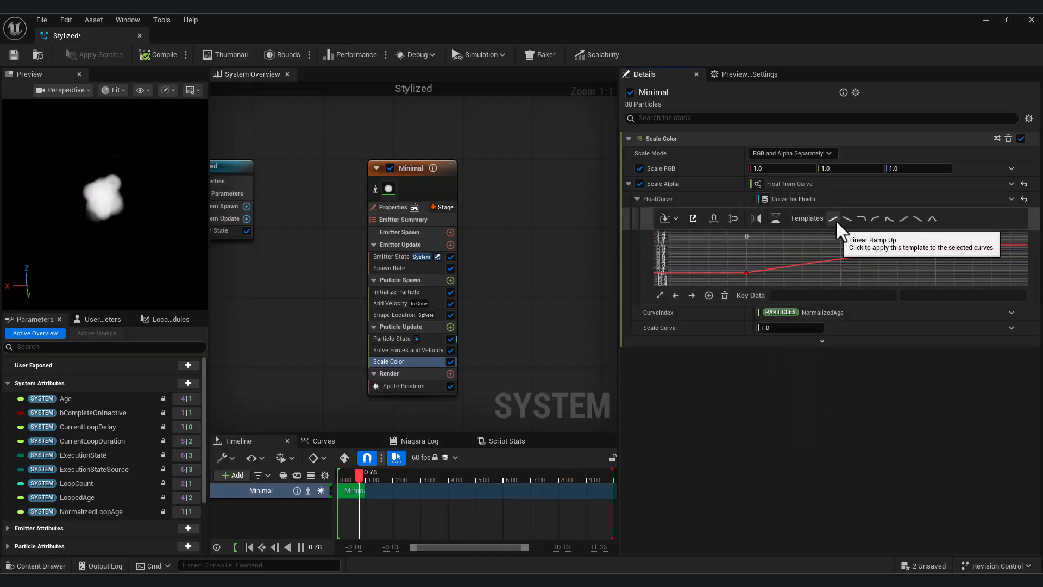
left_click(889, 220)
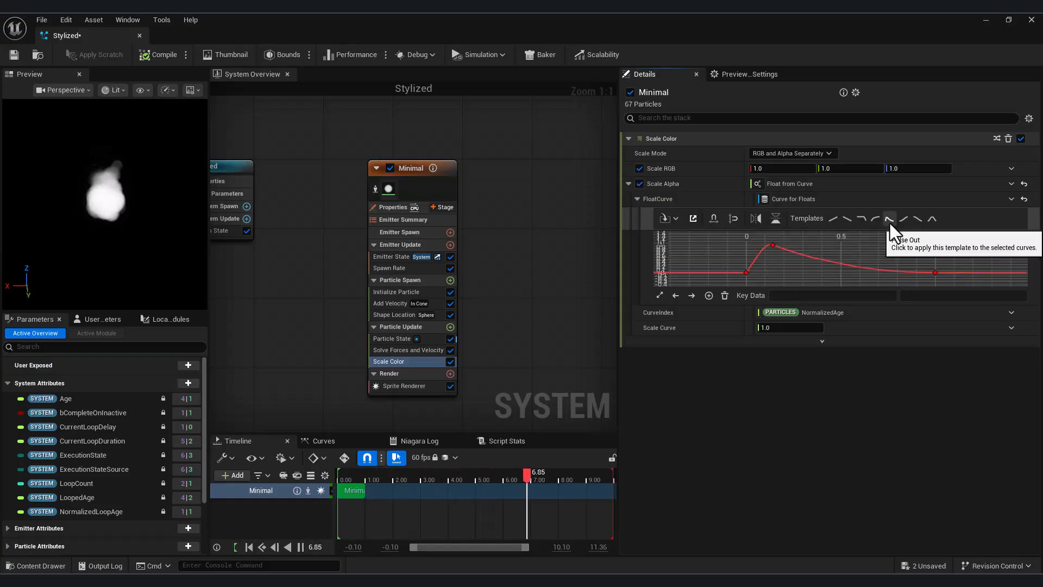
left_click(848, 219)
- Add a Scale Sprite Size module to Particle Update and apply the smooth descending template to its Uniform Curve Sprite Scale
left_click(391, 303)
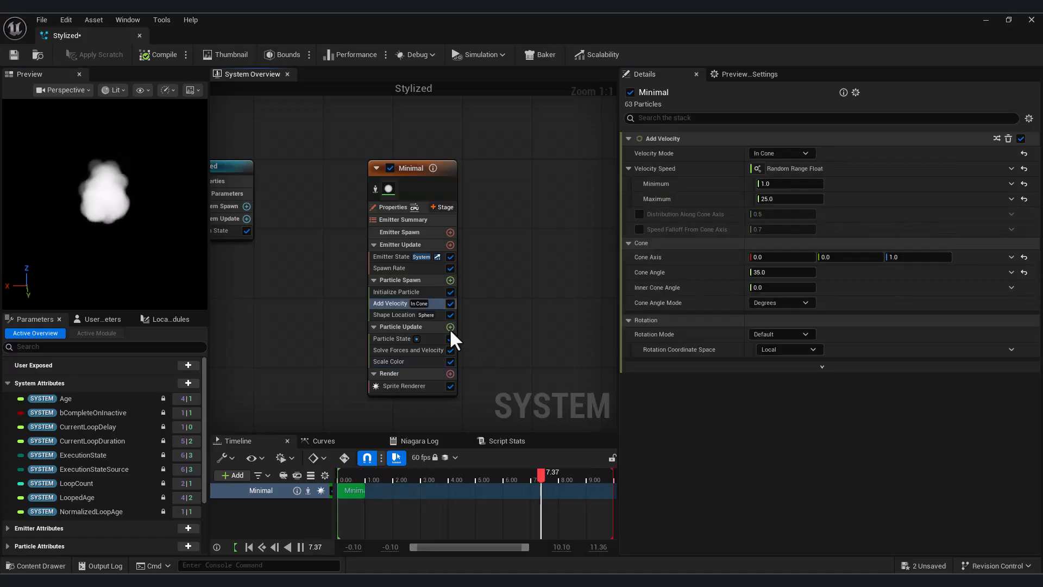
left_click(450, 326)
type("scale spr")
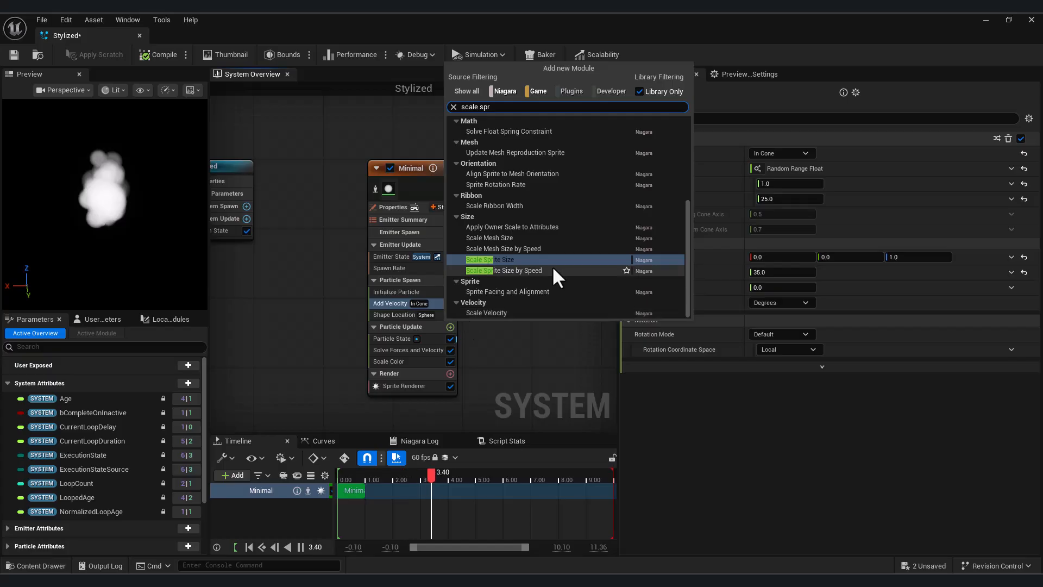
key("Return")
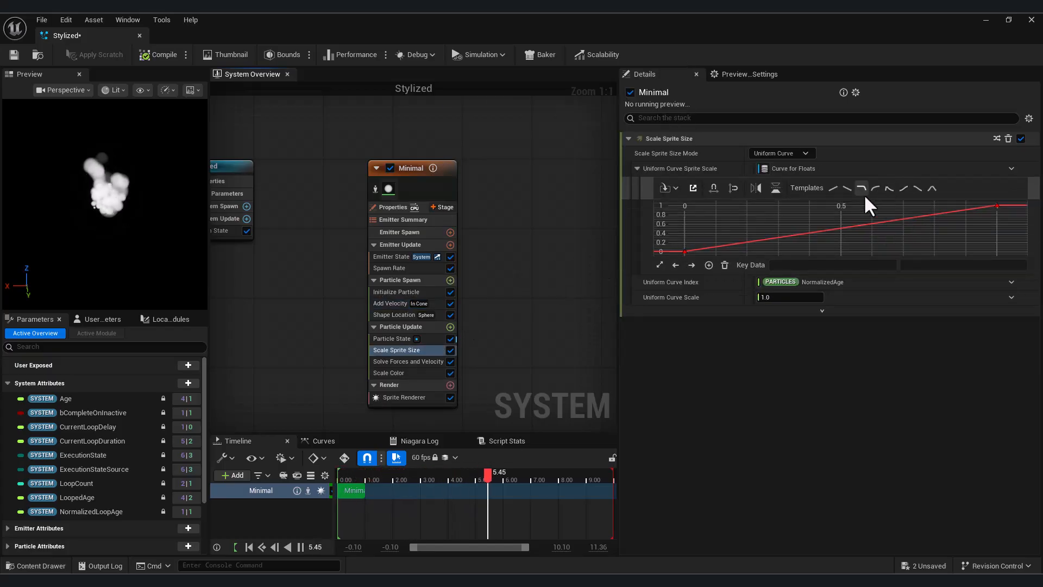
left_click(917, 189)
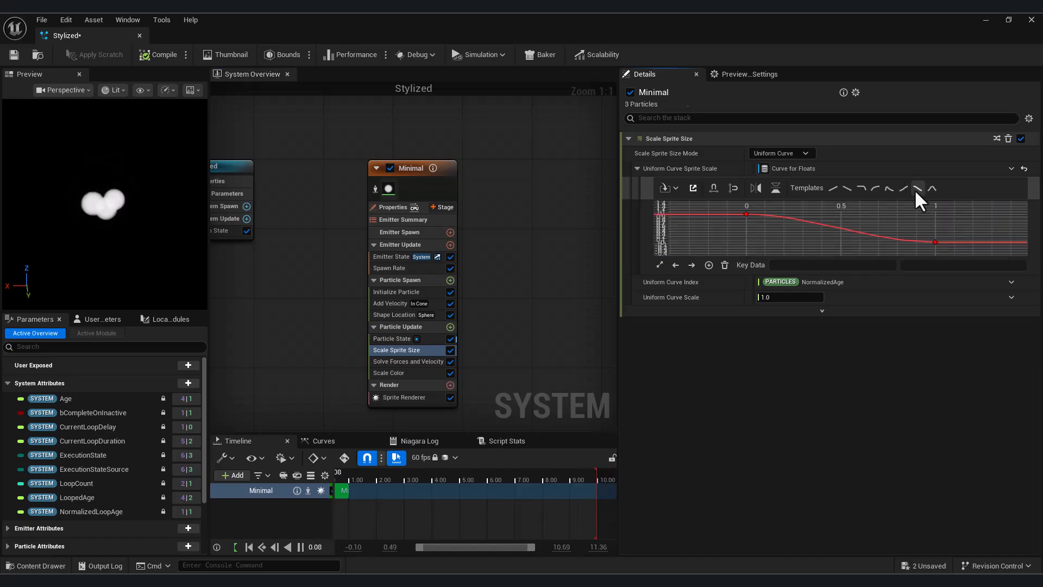
- Add a key to the sprite scale curve at about time 0.64, value 0.48, and adjust its tangent toward the end
double_click(857, 233)
left_click_drag(857, 232, 878, 233)
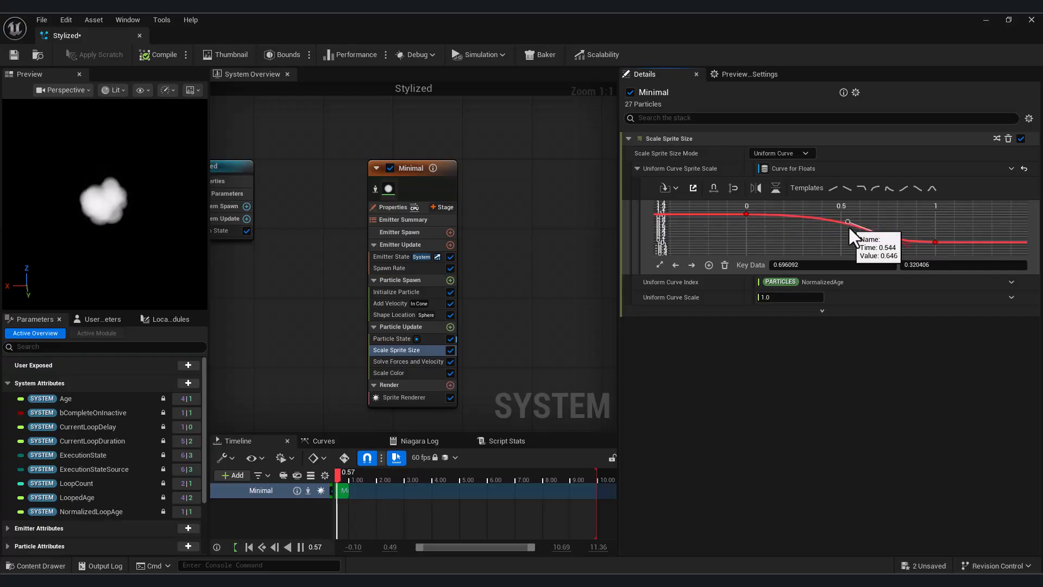
left_click_drag(878, 233, 859, 233)
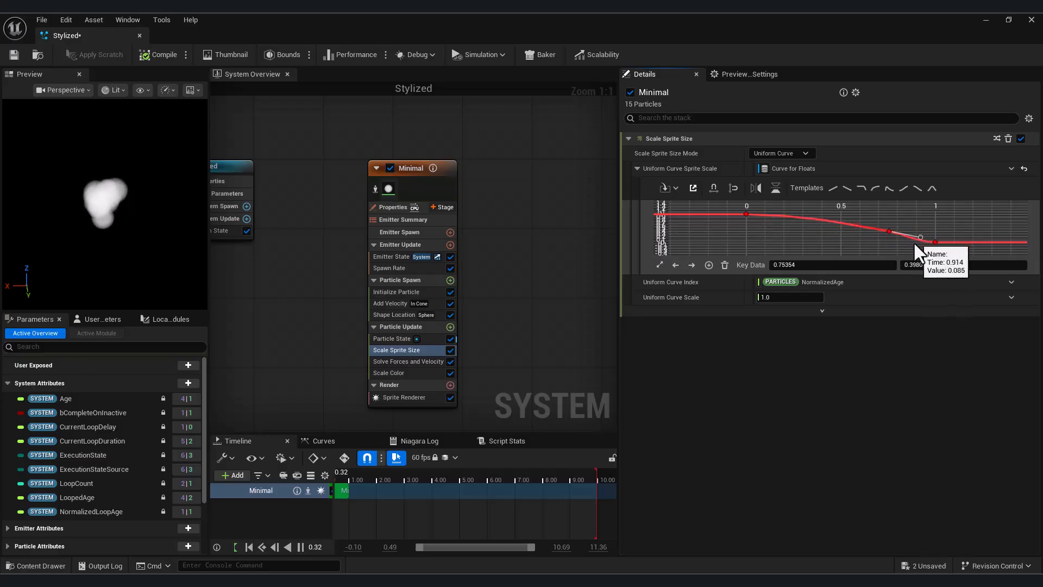
mouse_move(888, 229)
left_mouse_down()
mouse_move(856, 227)
mouse_move(885, 237)
mouse_move(870, 228)
left_mouse_up()
left_click(883, 236)
left_click_drag(900, 238, 903, 232)
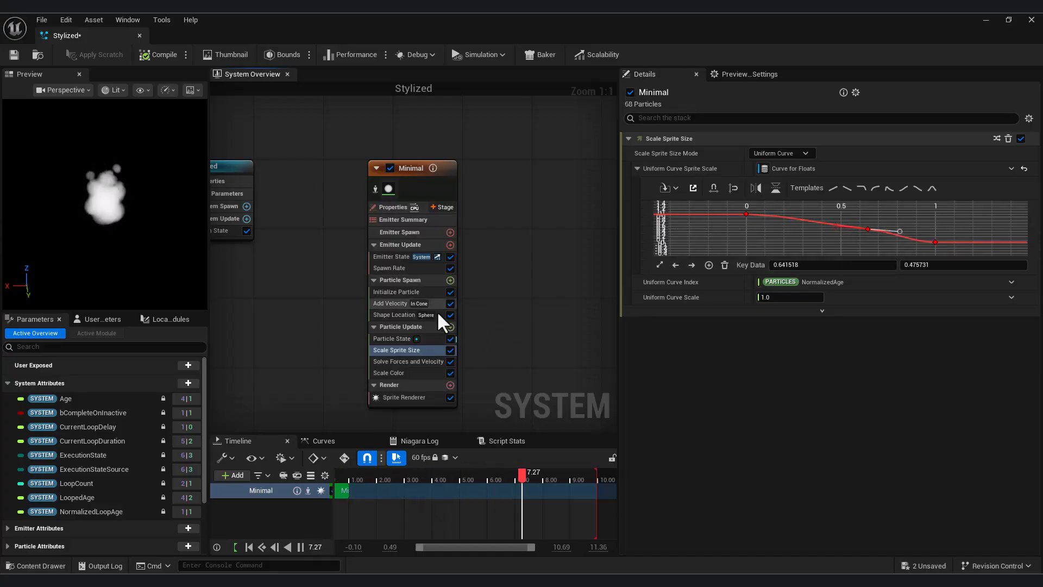
- Add a Sprite Rotation Rate module to Particle Update
left_click(450, 327)
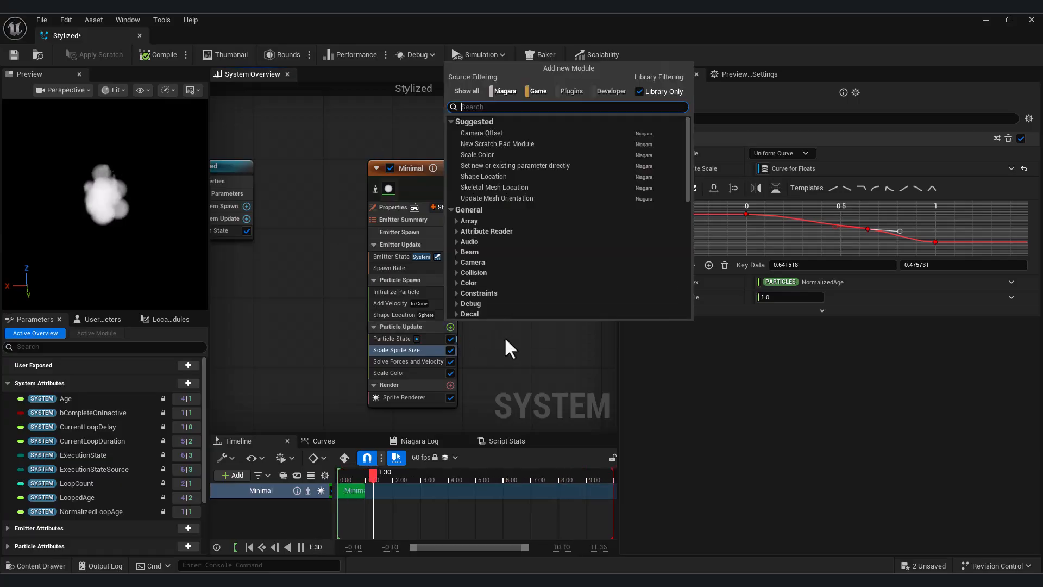
left_click(450, 327)
type("sp")
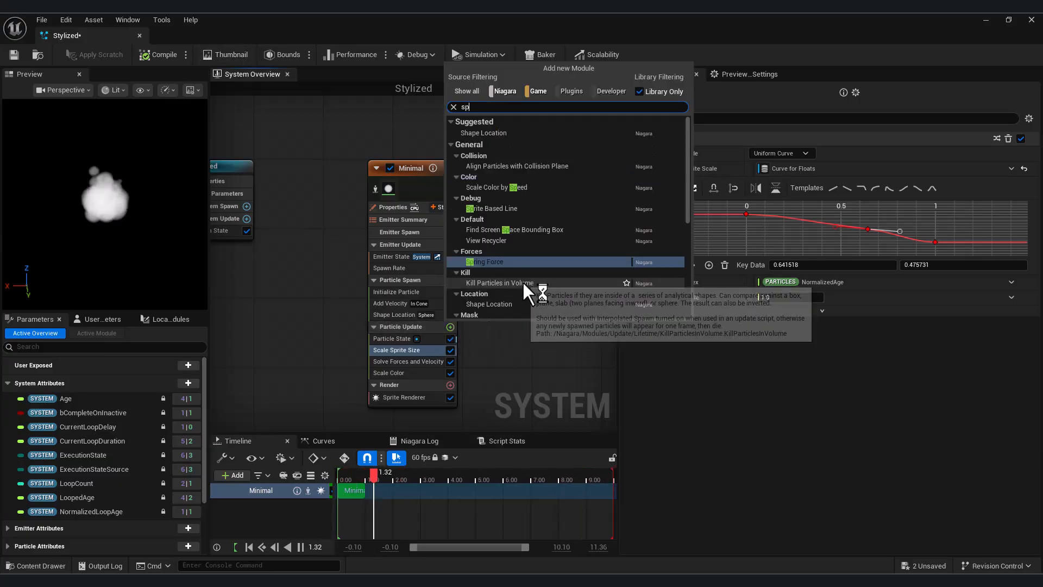
type("rite r")
key("Return")
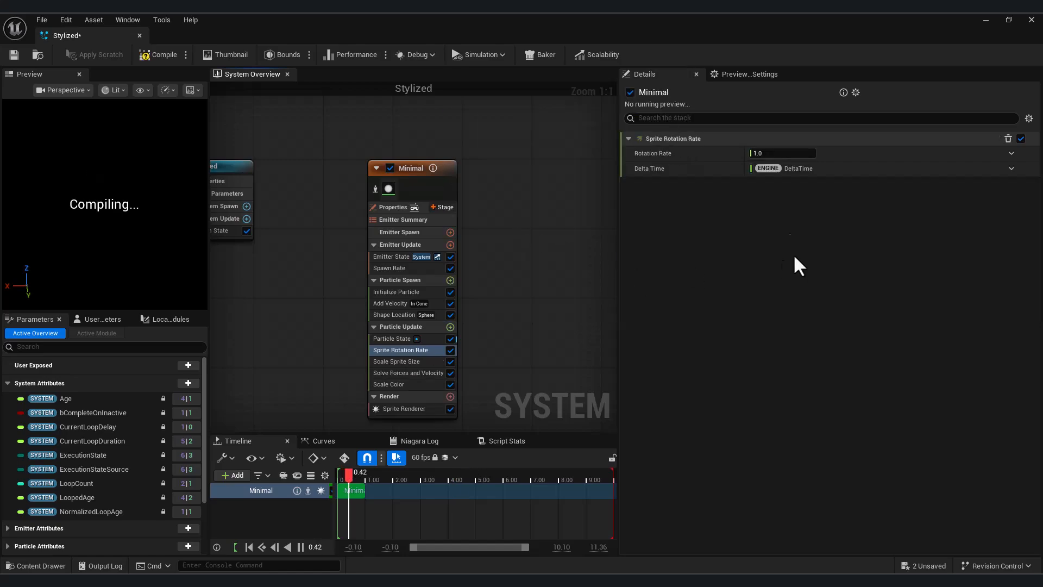
- Drive the rotation module's Delta Time with a Random Range Float, using a Minimum of -30 and a Maximum of 30
left_click(1012, 169)
left_click(834, 262)
left_click(1020, 168)
left_click(1011, 169)
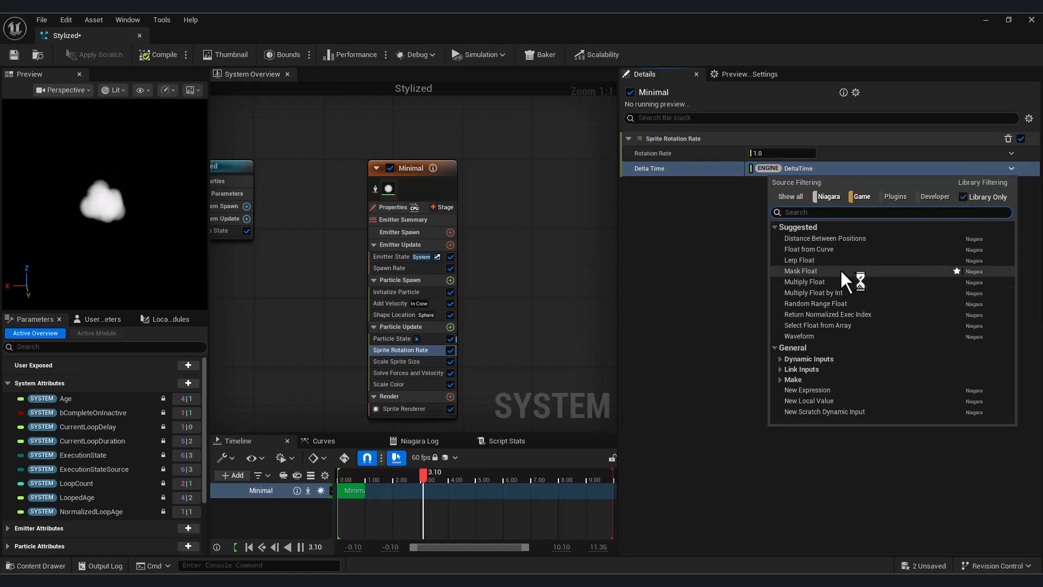
left_click(832, 303)
left_click(780, 183)
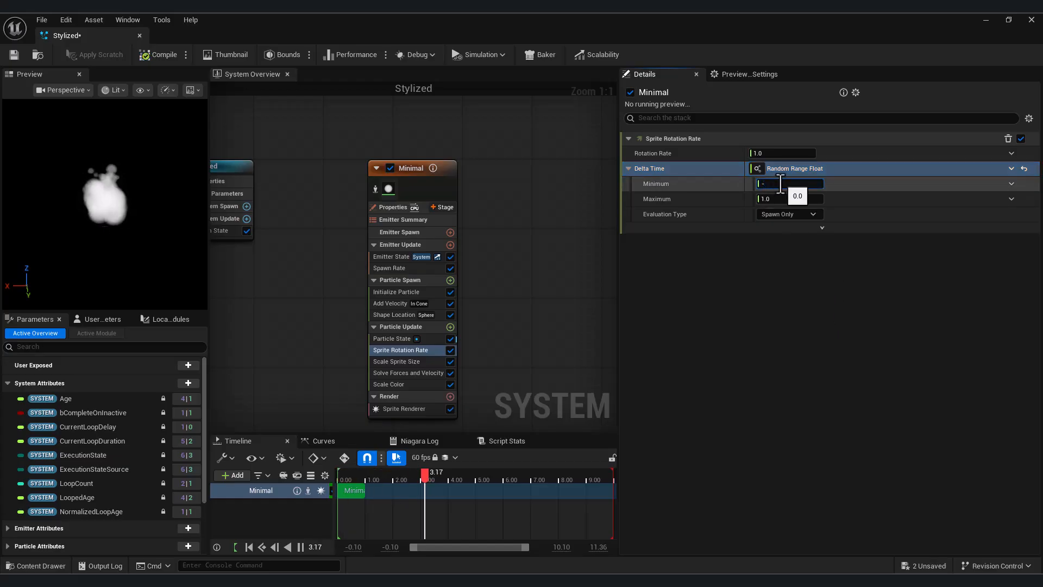
left_click(781, 199)
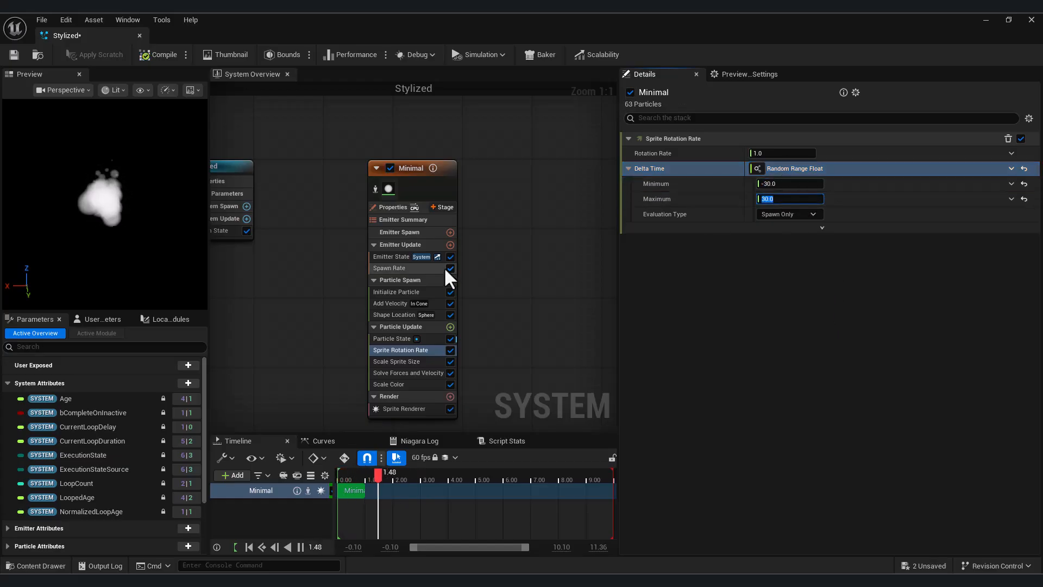
- Create a new material named Stylized1 in the Niagara content folder and open it for editing
left_click(413, 408)
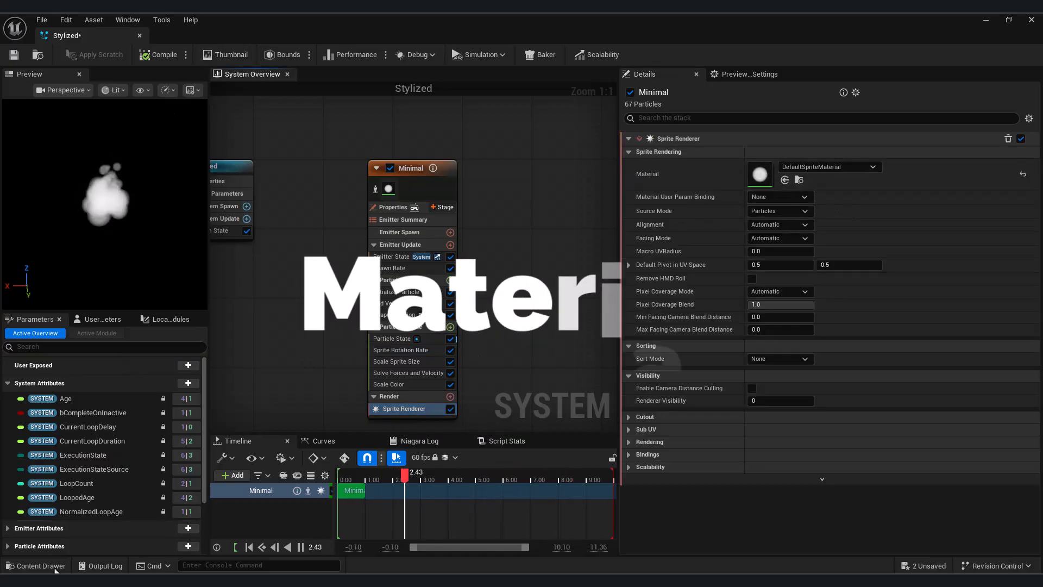
key("ctrl+space")
right_click(402, 445)
left_click(454, 303)
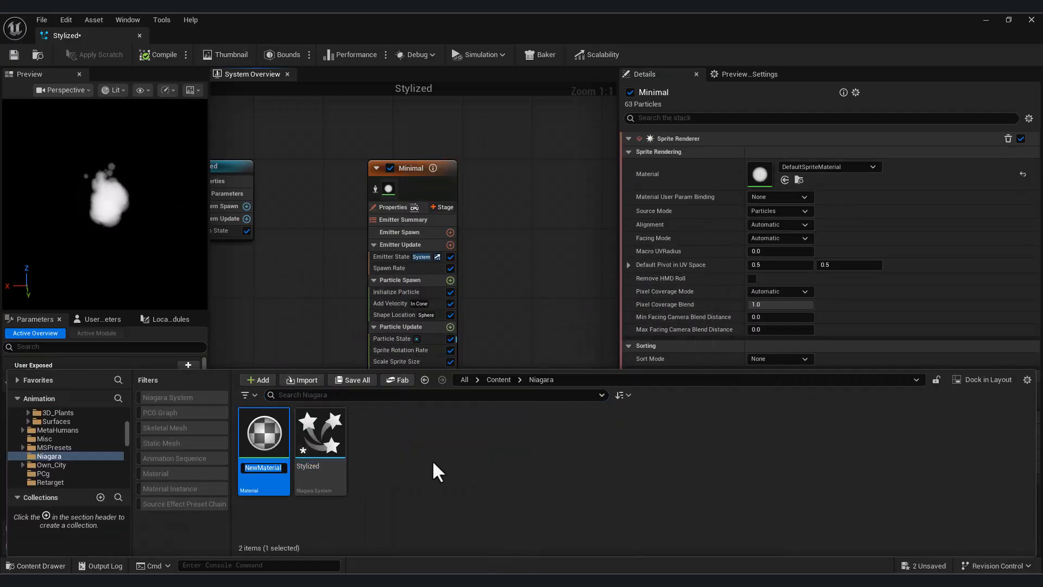
type("Stylized")
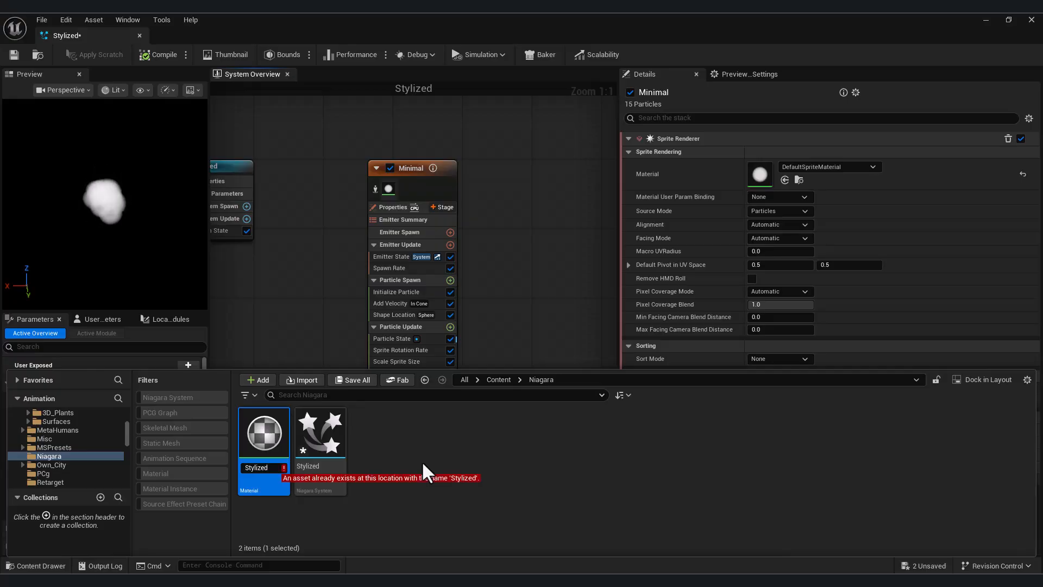
type("1")
key("Return")
double_click(323, 435)
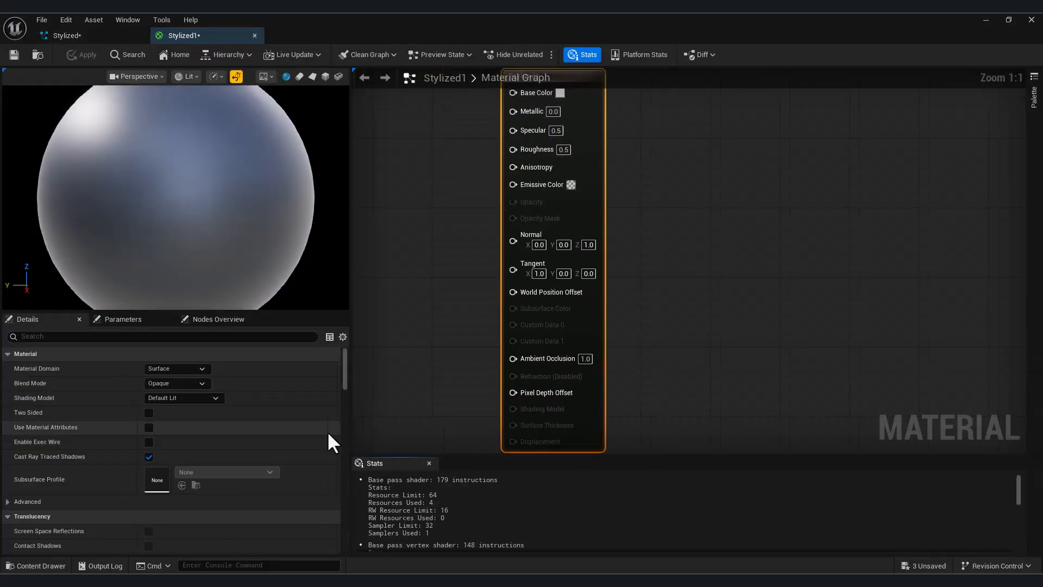
- Set the Stylized1 material's Blend Mode to Translucent
left_click(192, 383)
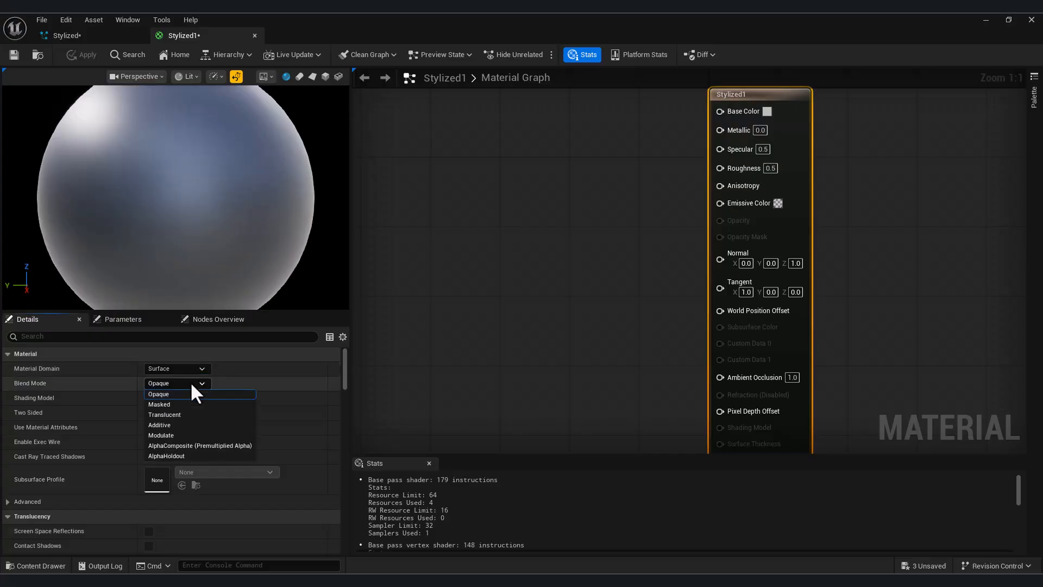
left_click(188, 409)
right_click_drag(620, 200, 643, 215)
- Switch to File Explorer to import the four textures from the Alphas folder, and place the Alpha texture in the material graph
key("alt+Tab")
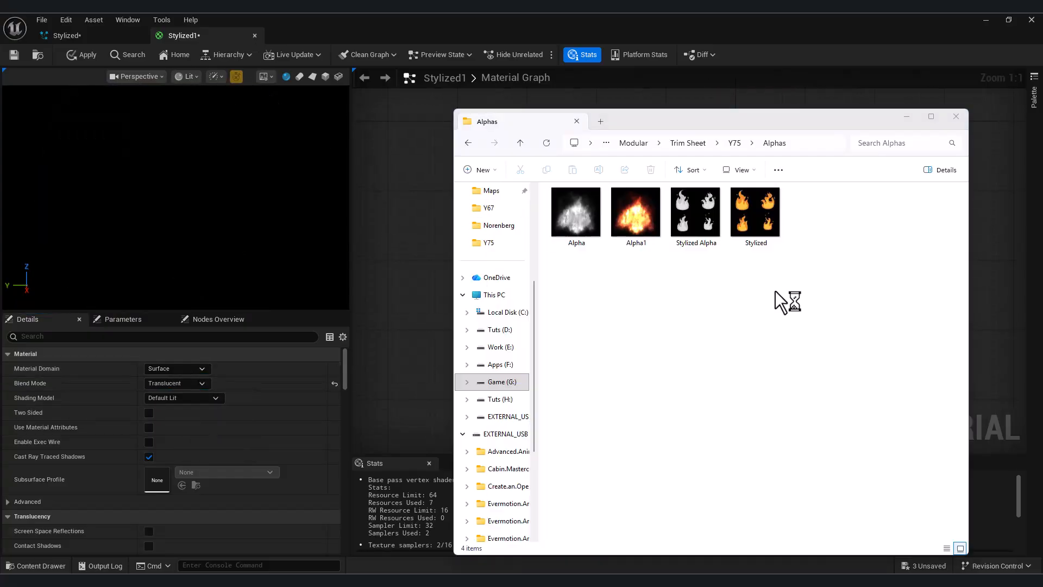
left_click(33, 568)
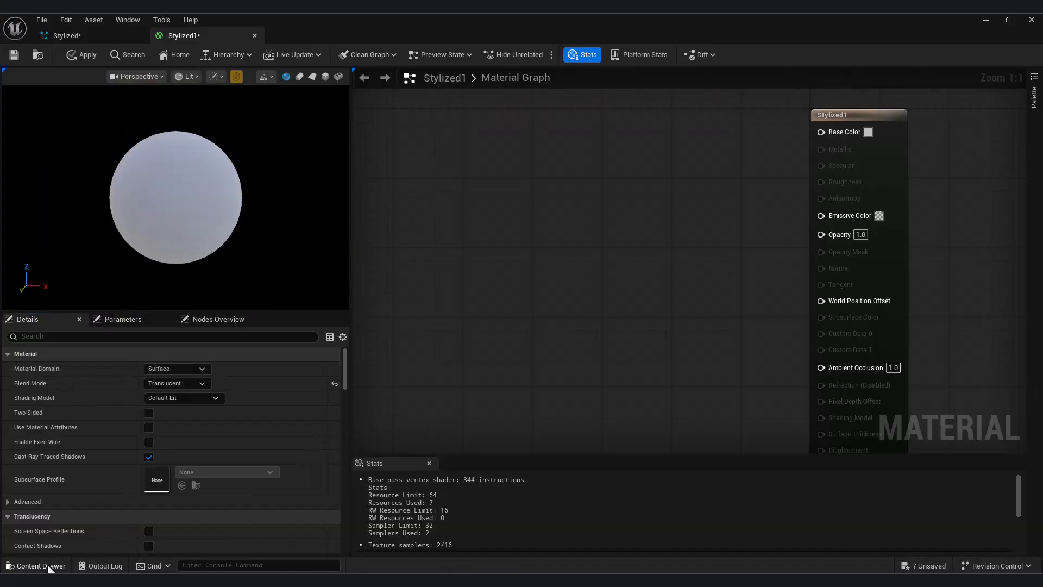
left_click(34, 566)
left_click(268, 435)
left_click_drag(265, 431, 498, 205)
left_click_drag(568, 211, 526, 324)
- Add a Particle Color node to the material graph and arrange it above the Alpha Texture Sample
right_click(549, 222)
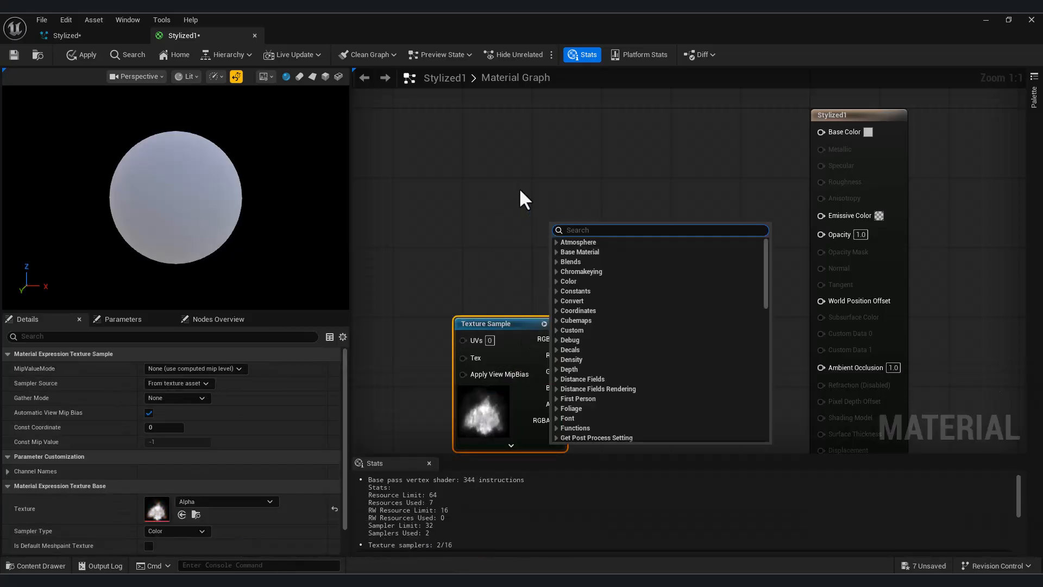
type("particle")
left_click(602, 255)
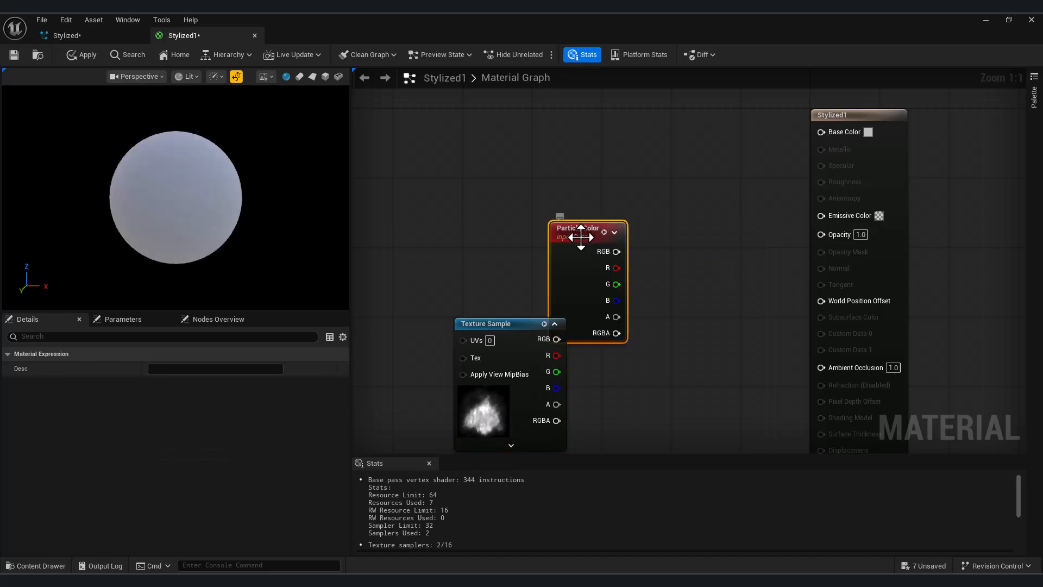
left_click_drag(581, 237, 503, 142)
right_click_drag(621, 307, 586, 293)
left_click_drag(488, 312, 471, 321)
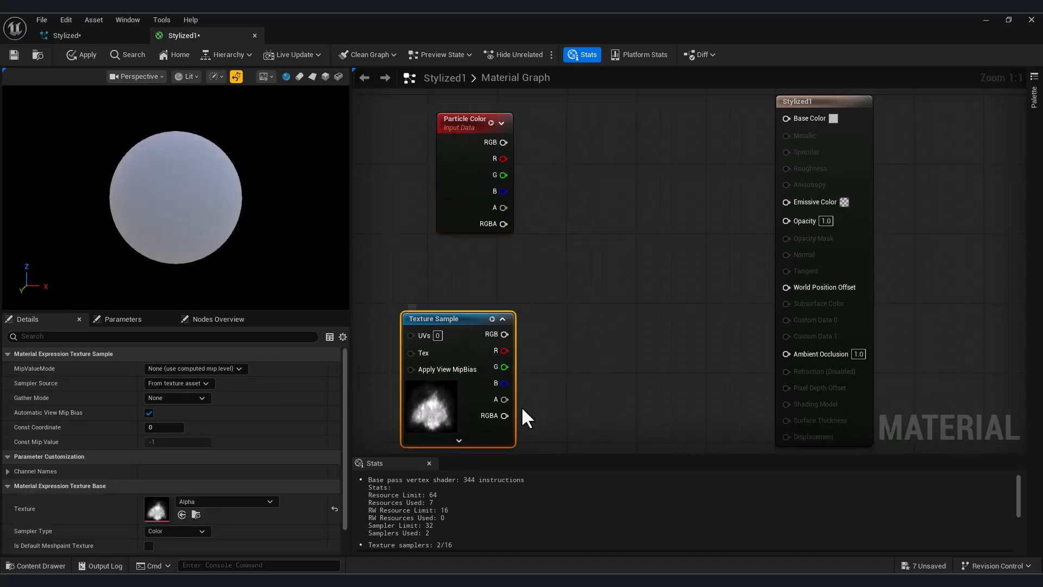
- Add a Multiply node between the input nodes and the material's main node
right_click(601, 278)
type("m")
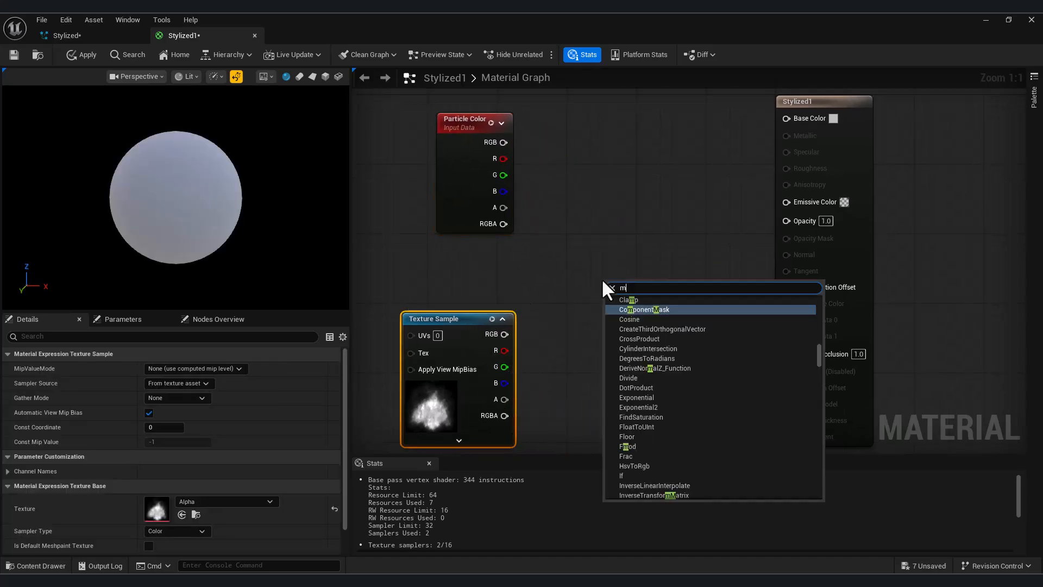
type("ult")
left_click(640, 300)
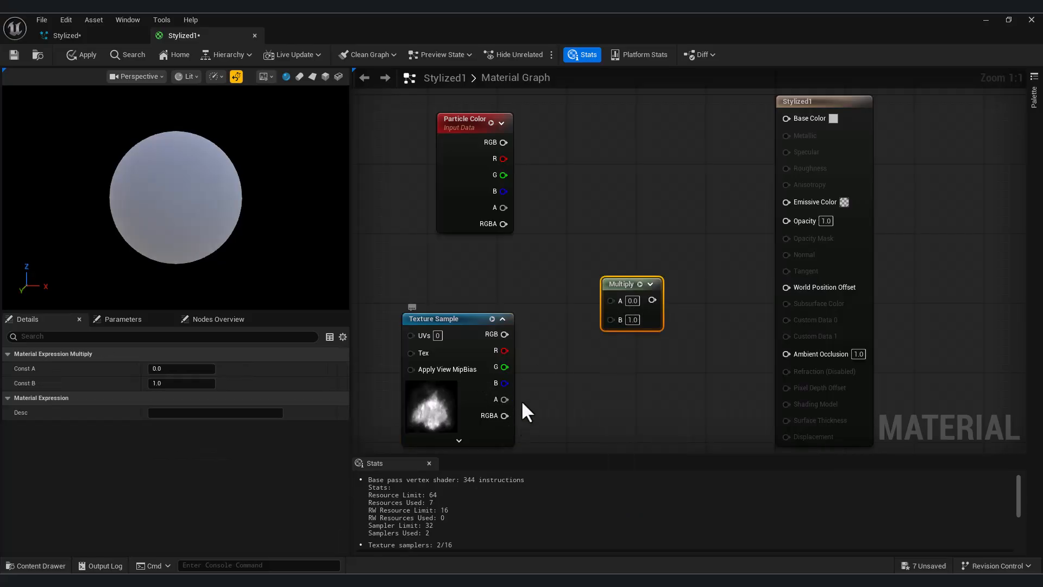
- Multiply Particle Color's A output by the Alpha texture's RGB output and connect the product to Opacity
left_click_drag(614, 322, 612, 320)
right_click_drag(388, 168, 395, 168)
left_click_drag(511, 207, 793, 219)
left_click_drag(478, 201, 444, 218)
mouse_move(256, 220)
left_mouse_down()
mouse_move(185, 220)
mouse_move(239, 220)
left_mouse_up()
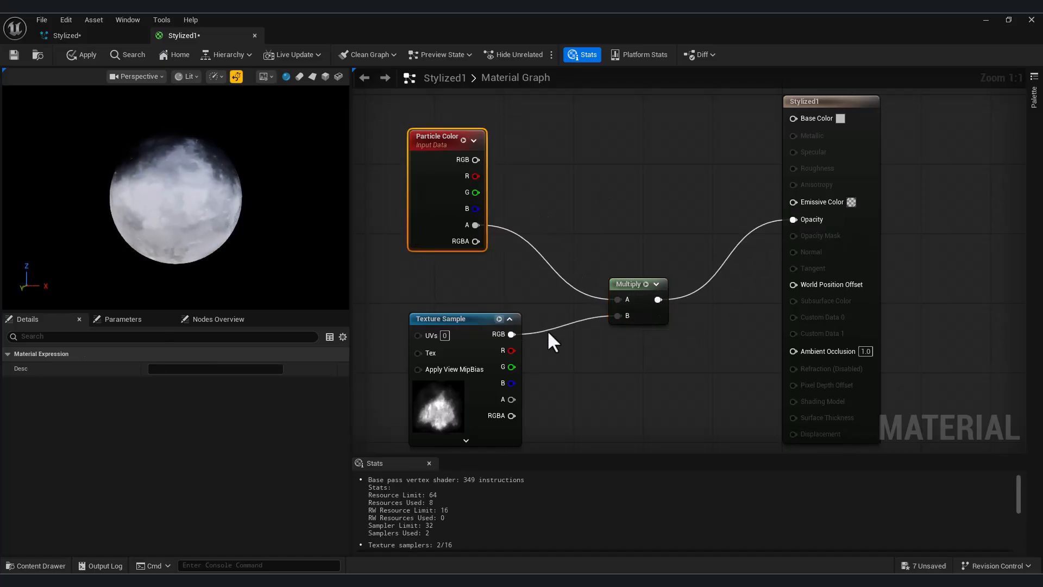
- Connect Particle Color's RGB output to the material's Base Color
right_click_drag(509, 277, 533, 307)
left_click_drag(469, 253, 468, 281)
right_click_drag(585, 231, 583, 285)
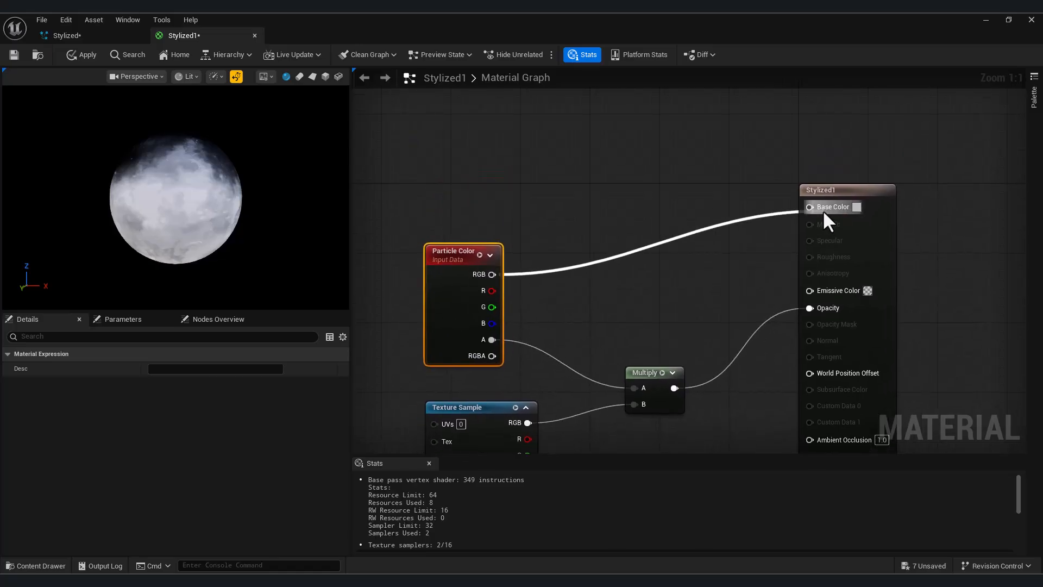
left_click_drag(822, 210, 821, 209)
- Add the Alpha1 texture to the graph, connect its RGB output to Base Color, and position it above the Particle Color node
left_click(49, 559)
left_click_drag(337, 455, 536, 152)
left_click_drag(832, 206, 830, 207)
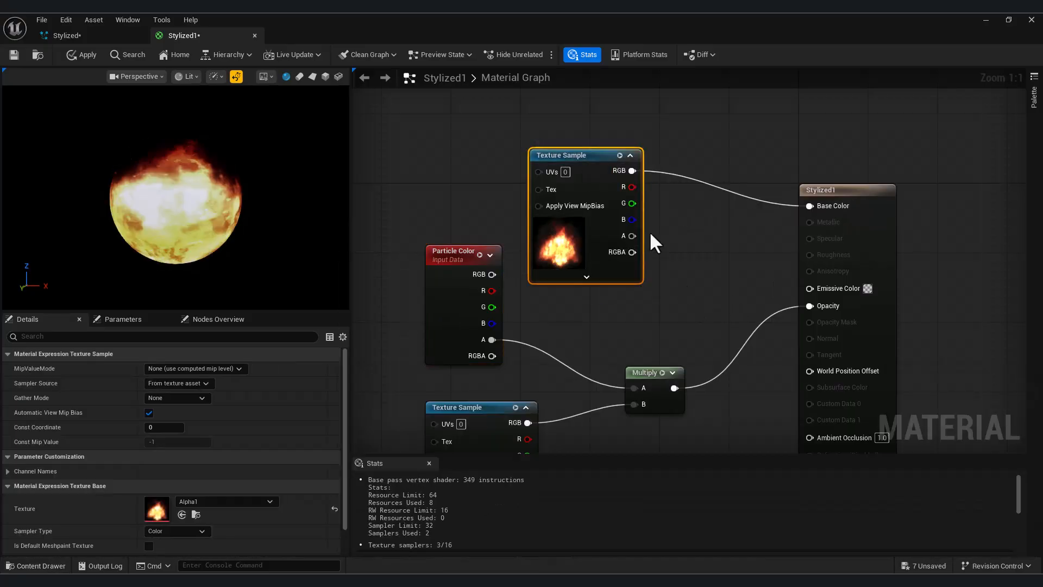
left_click_drag(579, 154, 562, 110)
mouse_move(641, 301)
right_mouse_down()
mouse_move(626, 275)
mouse_move(661, 297)
right_mouse_up()
left_click_drag(608, 146, 626, 156)
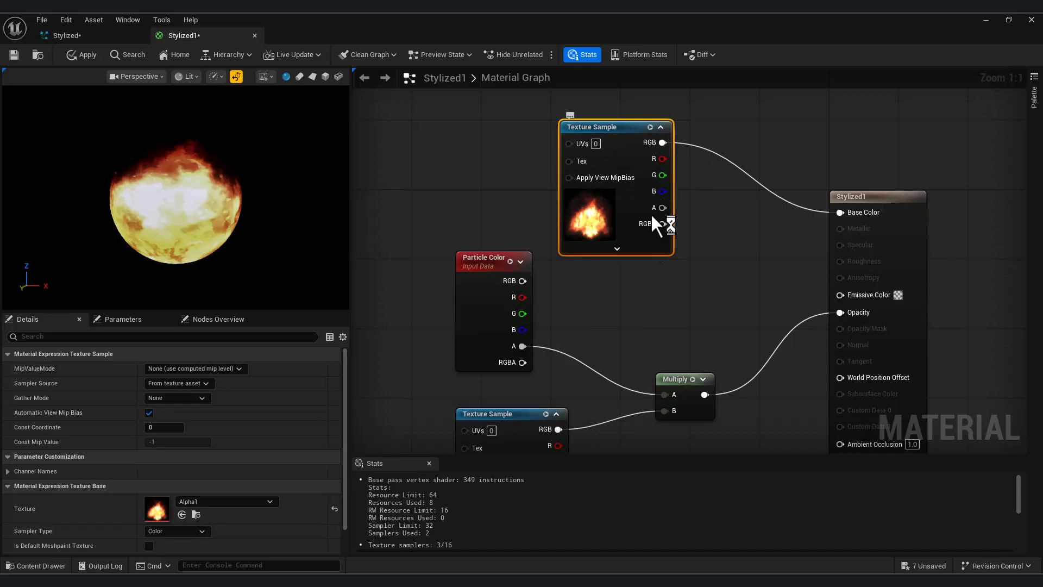
- Try the Alpha1 texture's RGB output in the material's Emissive Color, and delete that texture node from the graph
right_click_drag(688, 329, 674, 300)
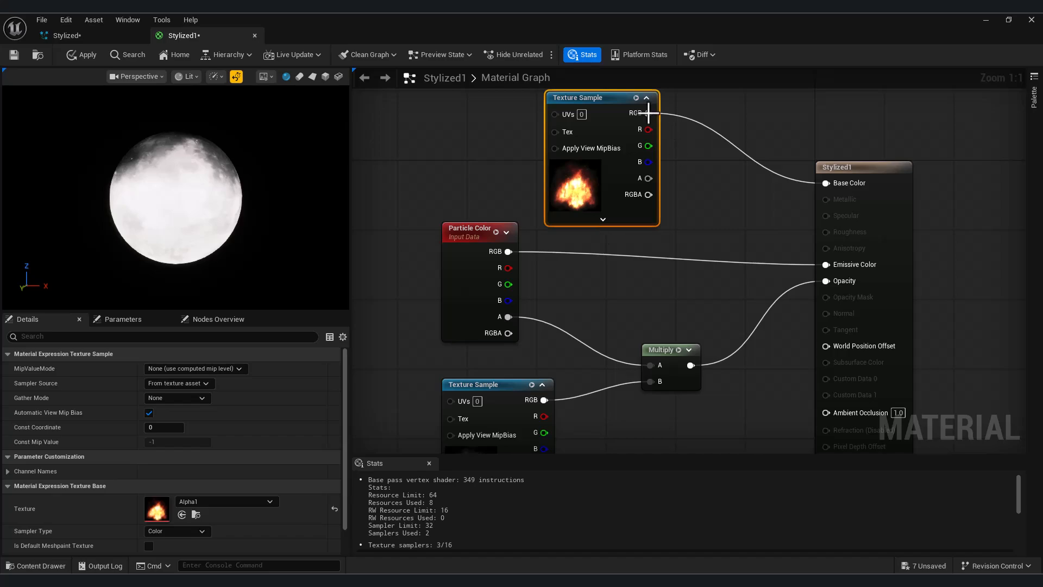
left_click_drag(826, 265, 826, 265)
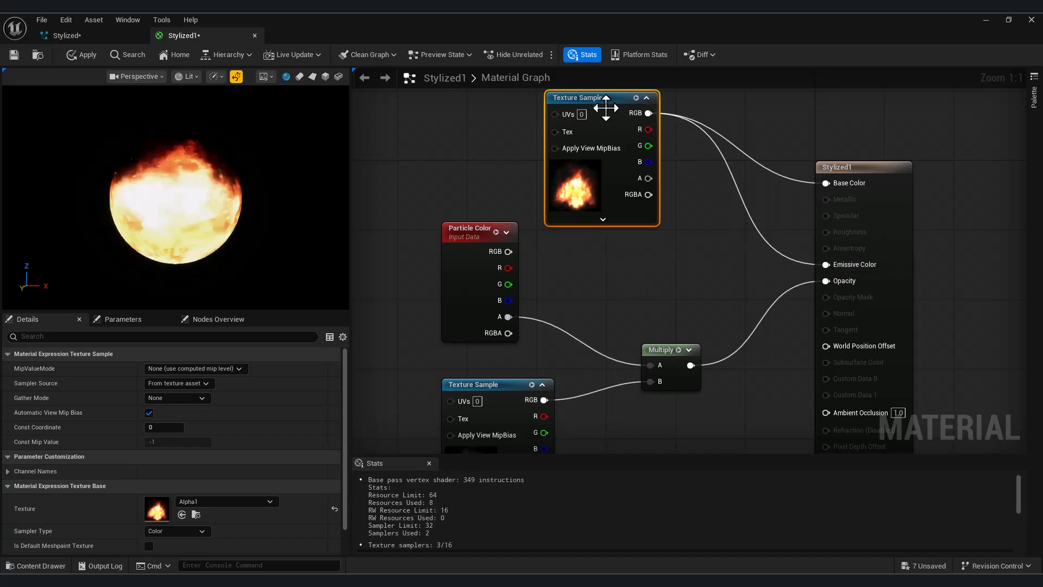
left_click_drag(612, 107, 614, 133)
key("Delete")
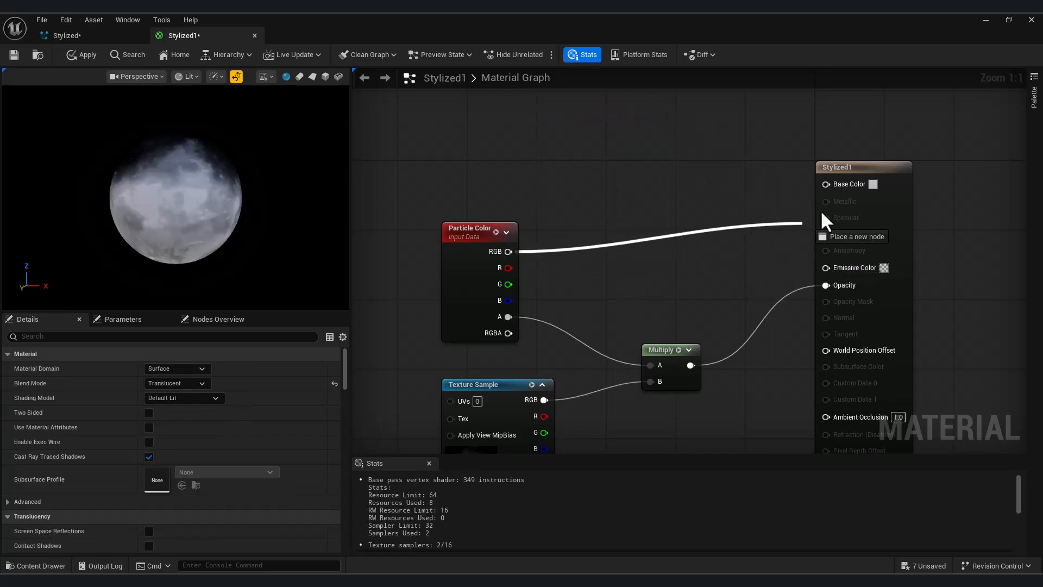
- Connect Particle Color's RGB output to both Base Color and Emissive Color, and save the Stylized1 material
left_click_drag(805, 233, 827, 183)
left_click_drag(836, 280, 827, 266)
scroll(600, 310, "down", 2)
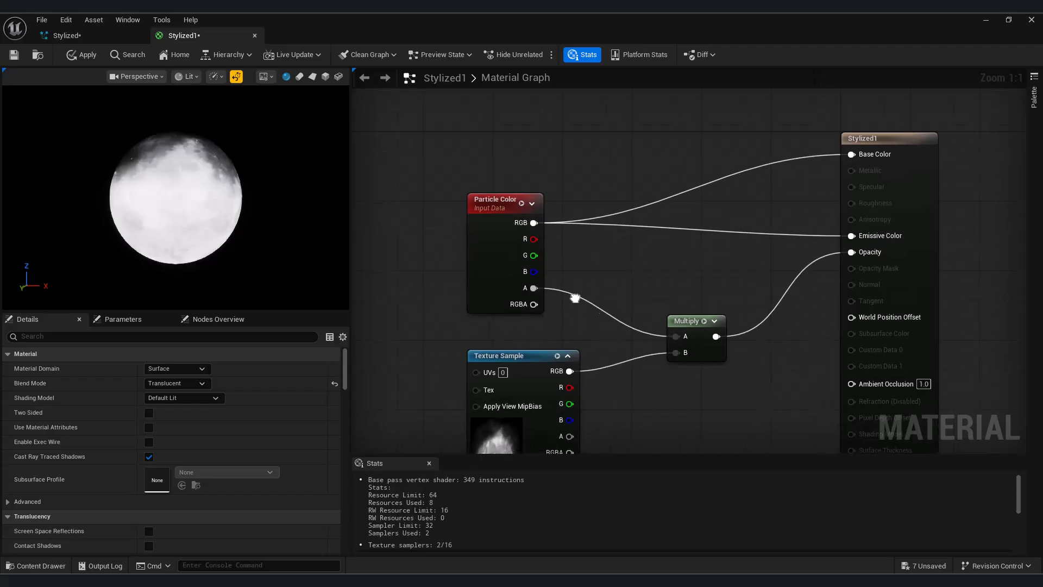
left_click(15, 55)
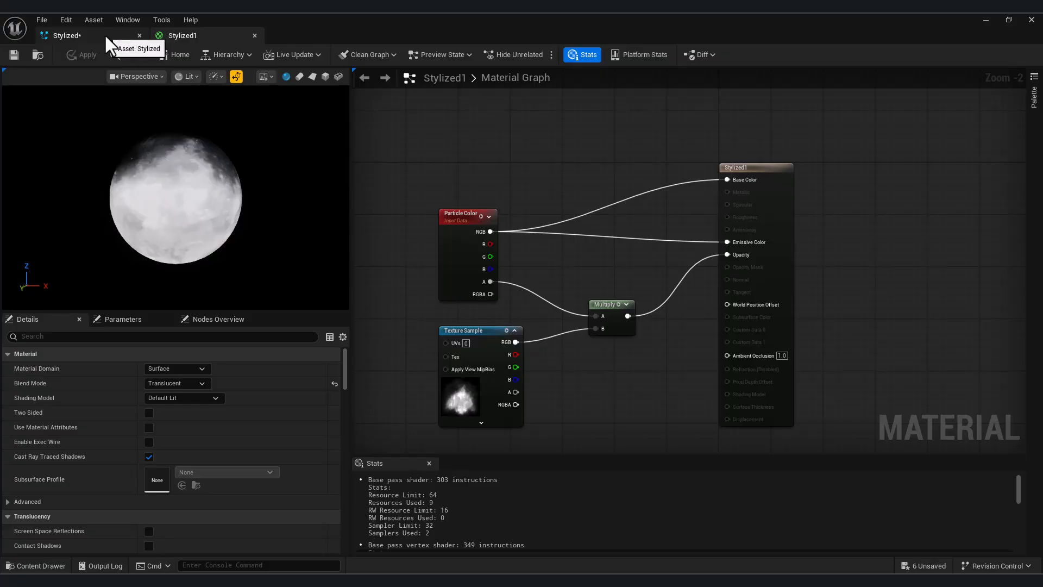
- Assign the Stylized1 material to the Sprite Renderer of the Stylized Niagara system's Minimal emitter
left_click(105, 36)
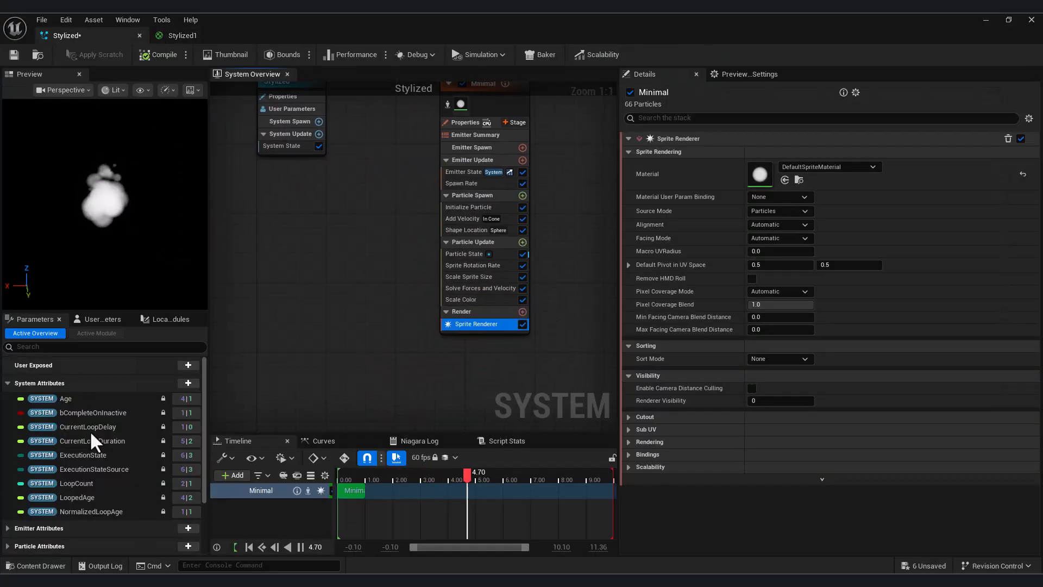
left_click(36, 566)
left_click(434, 451)
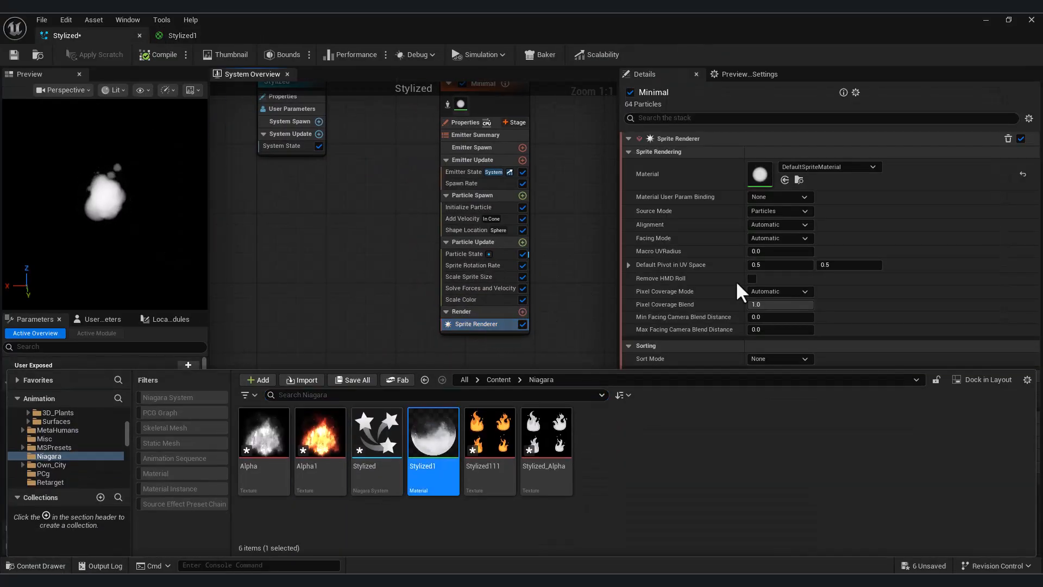
left_click(784, 180)
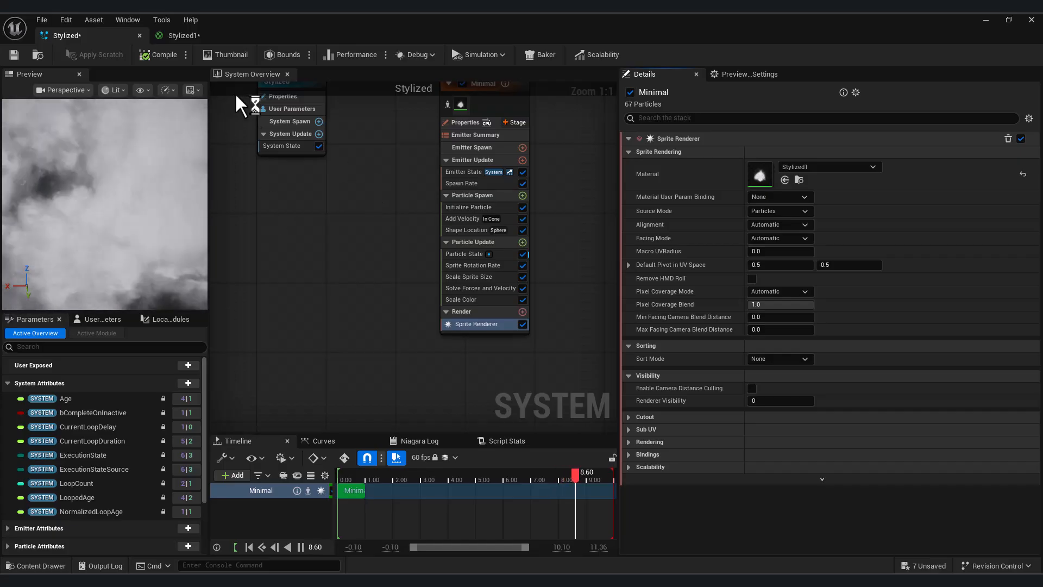
- Switch the Sprite Rotation Rate module off and on to compare the effect, and set its Rotation Rate to 0.01
right_click_drag(355, 227, 373, 259)
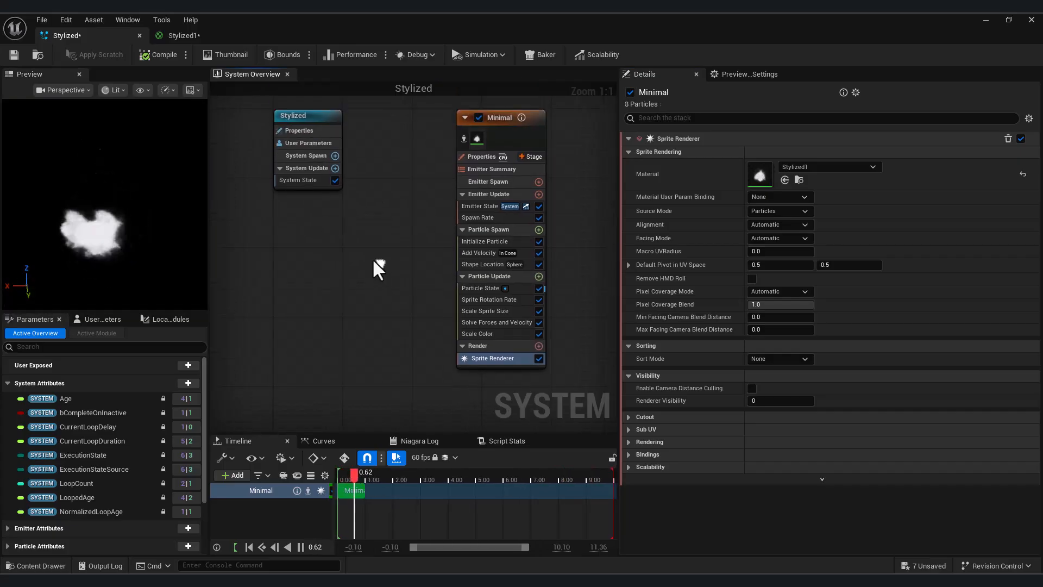
left_click(501, 299)
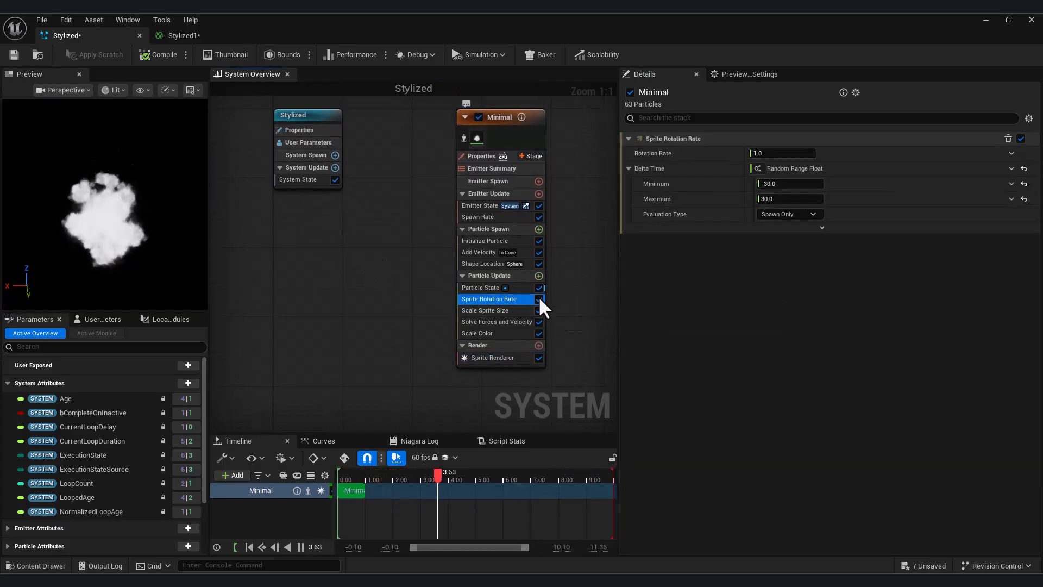
left_click(539, 298)
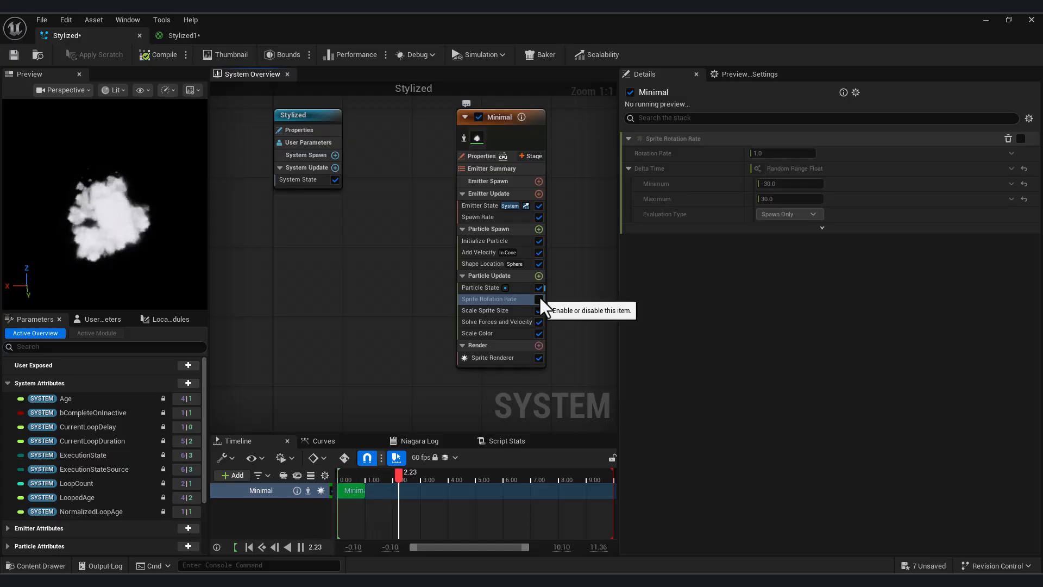
left_click(539, 299)
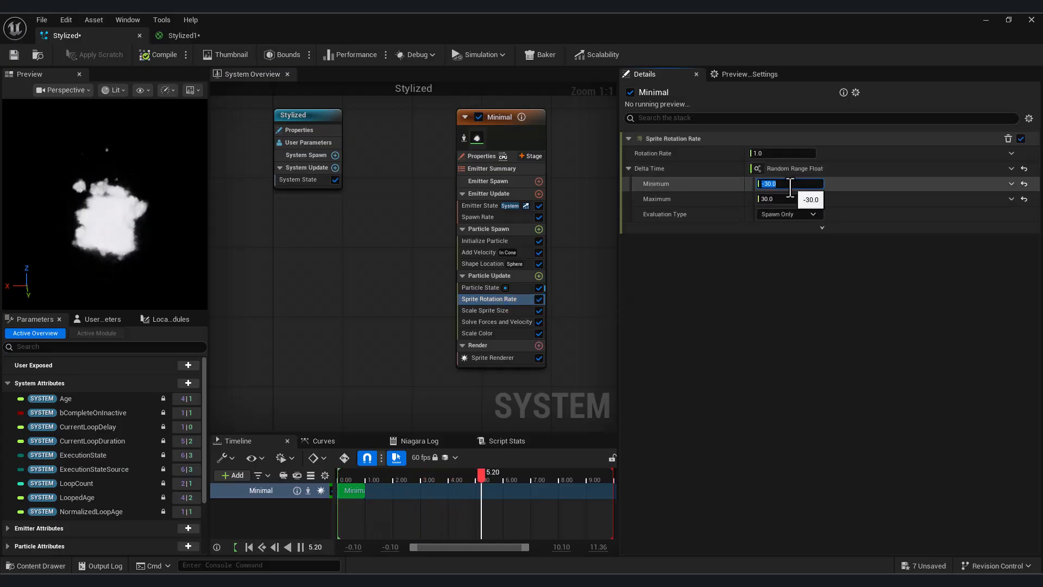
left_click(779, 153)
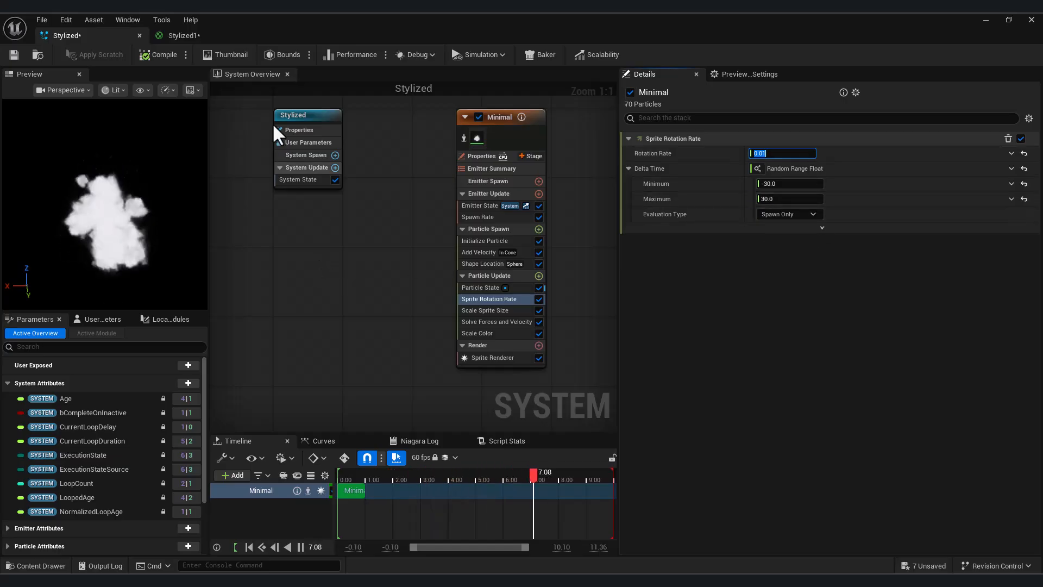
key("Tab")
key("Tab")
left_click(538, 275)
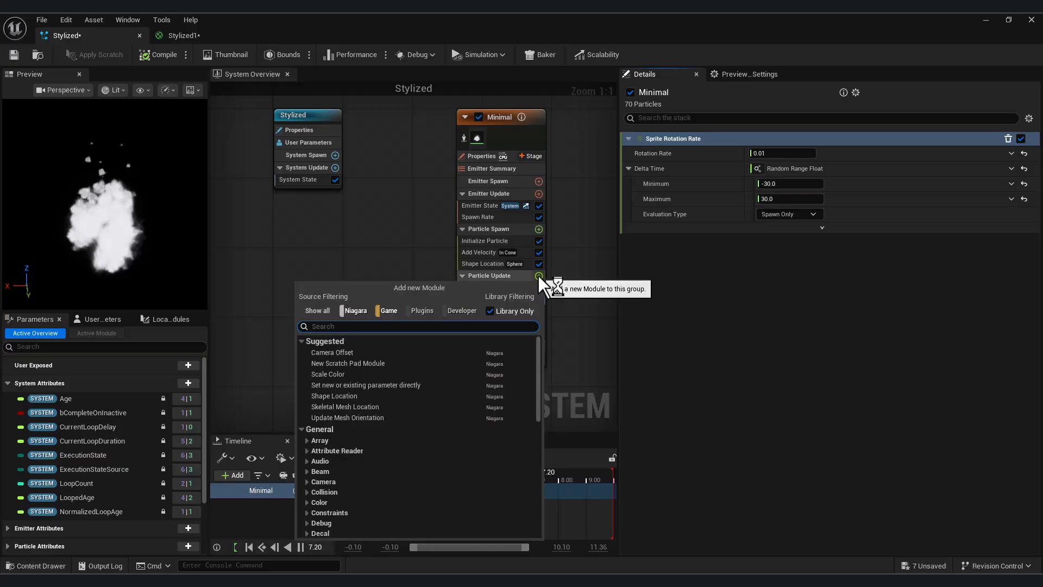
type("colo")
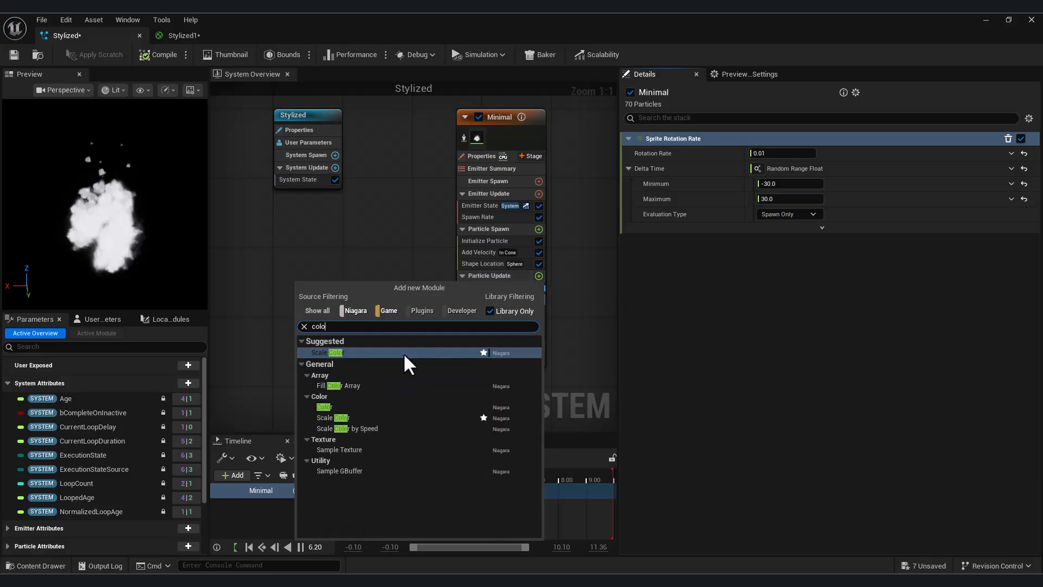
left_click(403, 353)
left_click(521, 344)
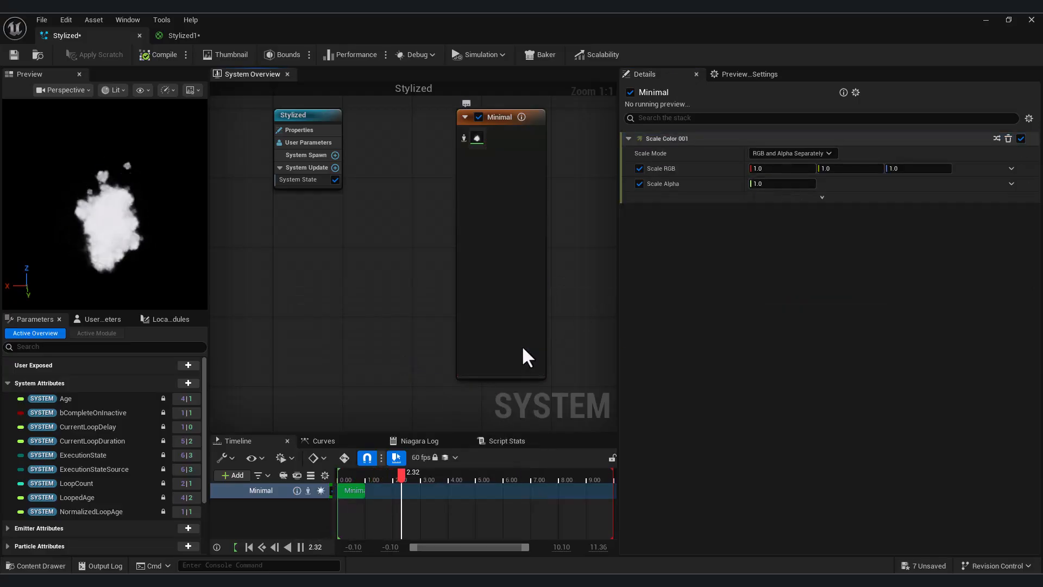
right_click(513, 344)
left_click(563, 515)
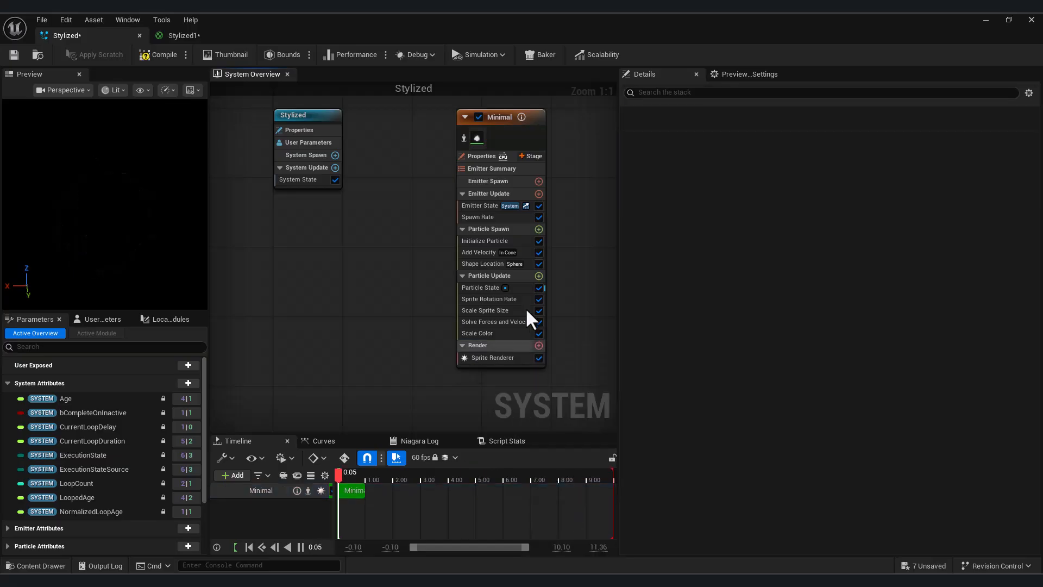
- Add a Color module to the Minimal emitter's Particle Update group
left_click(539, 275)
type("color")
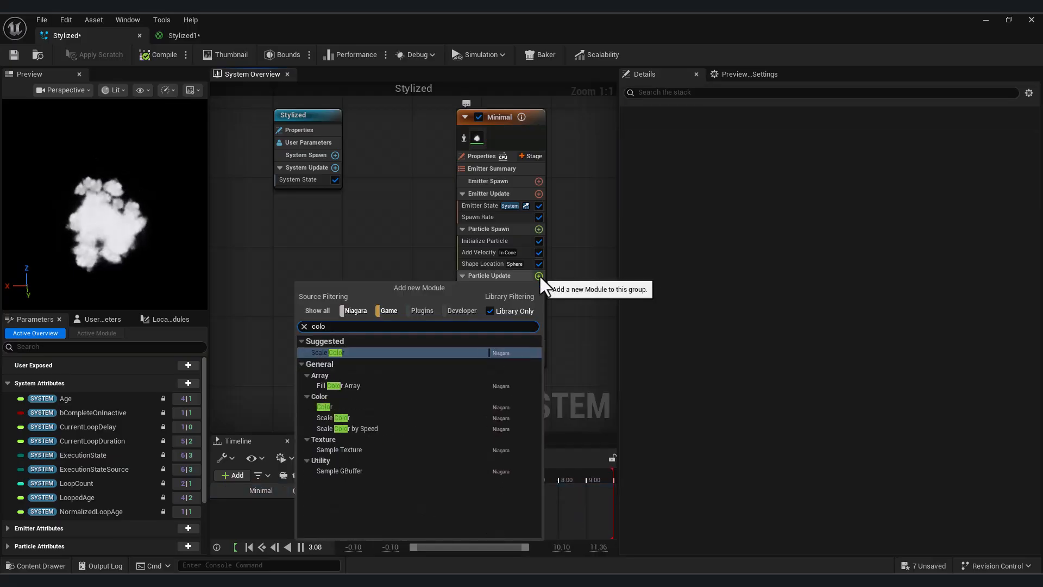
left_click(374, 412)
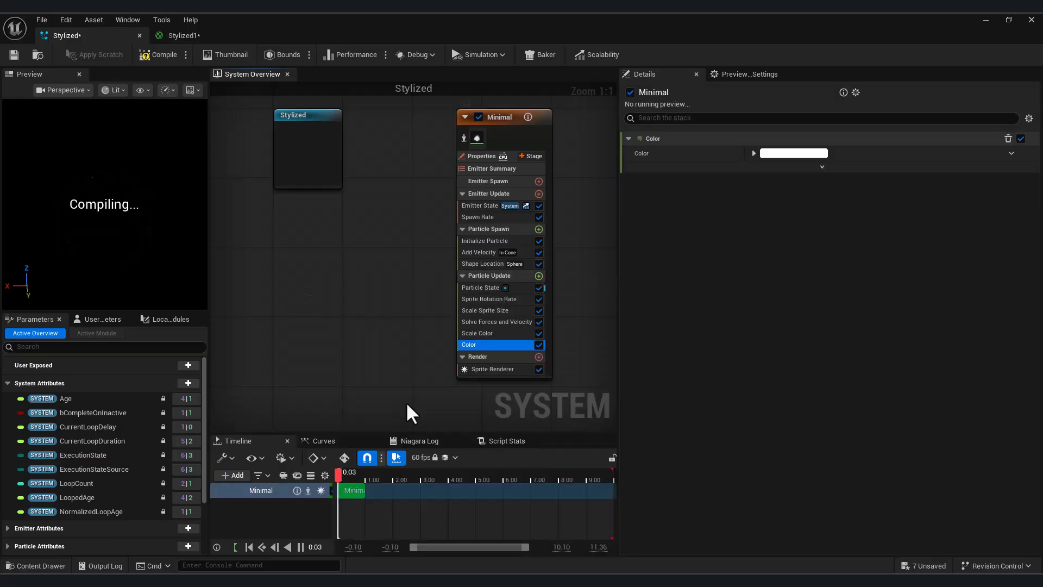
left_click(1011, 153)
left_click(769, 154)
left_click_drag(858, 234, 875, 227)
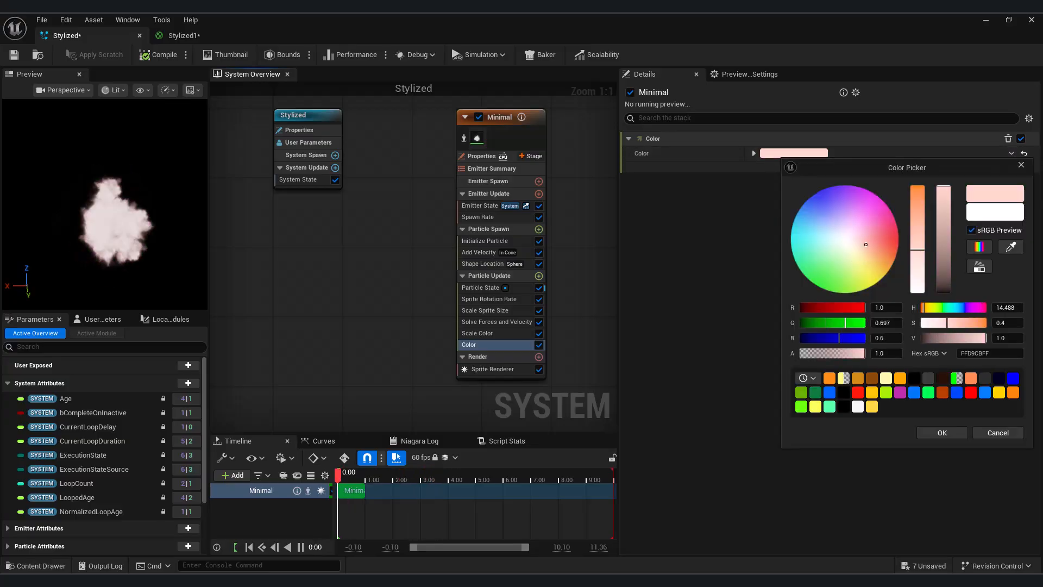
left_click(998, 433)
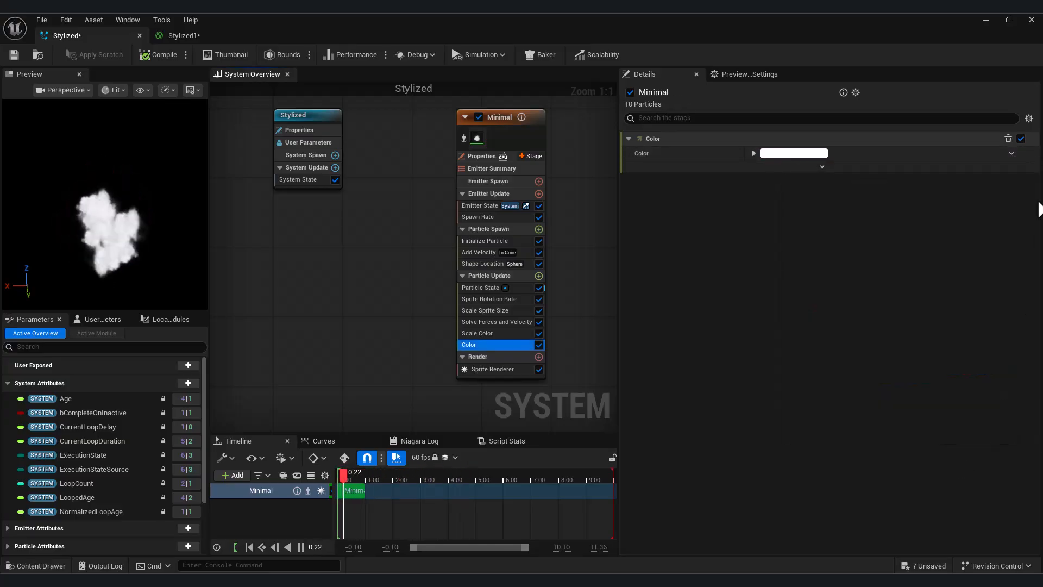
- Drive the Color module's color with Color from Curve and set the gradient's starting color key to dark orange
left_click(1010, 153)
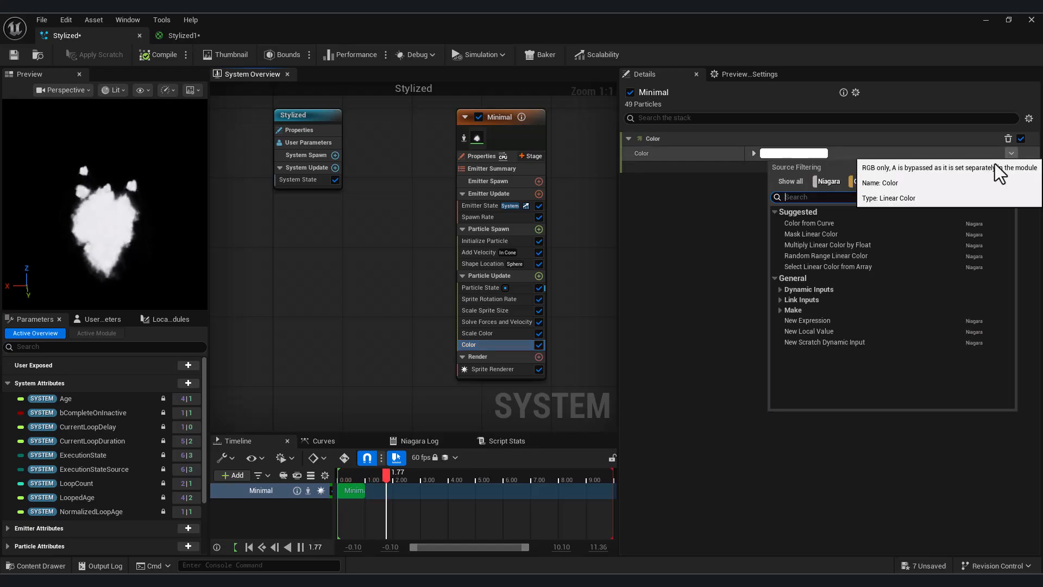
left_click(837, 222)
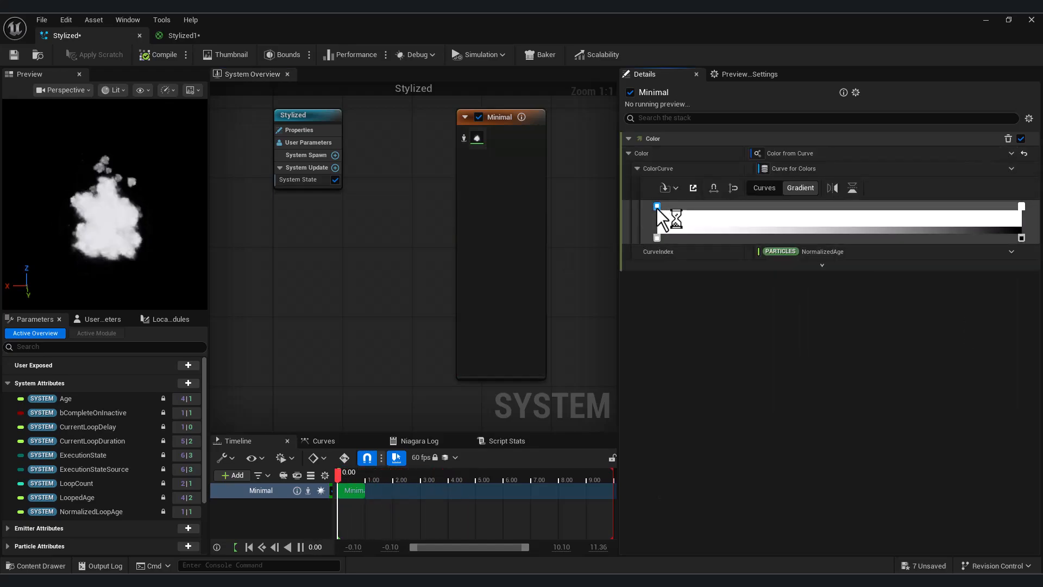
double_click(657, 207)
left_click(755, 329)
left_click_drag(759, 327, 764, 309)
left_click_drag(820, 239, 820, 282)
left_click(818, 483)
- Set the gradient's ending color key to light yellow, hex FFE473FF
double_click(1022, 205)
mouse_move(881, 304)
left_mouse_down()
mouse_move(864, 308)
mouse_move(868, 319)
left_mouse_up()
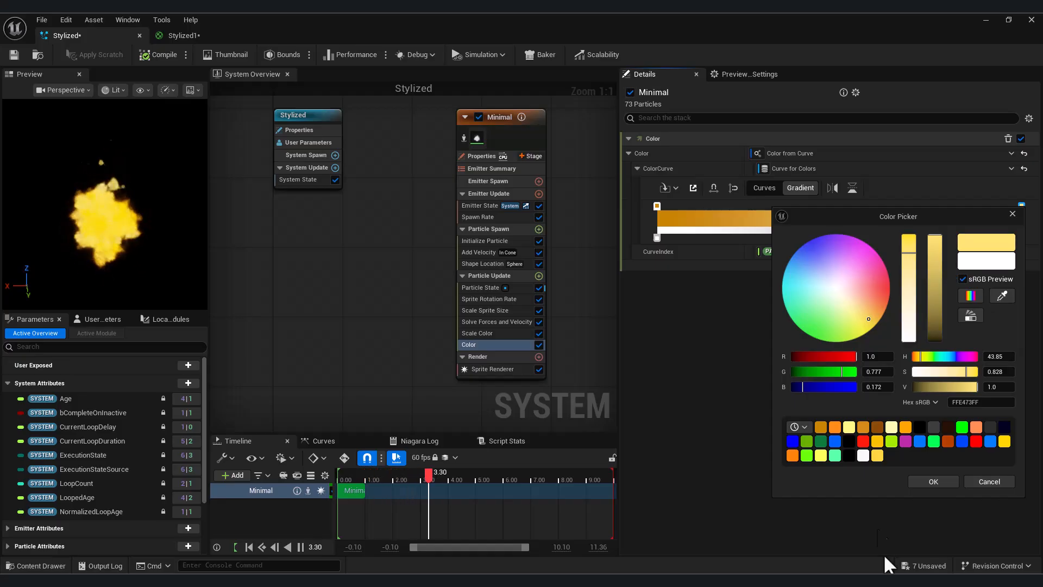
left_click(925, 482)
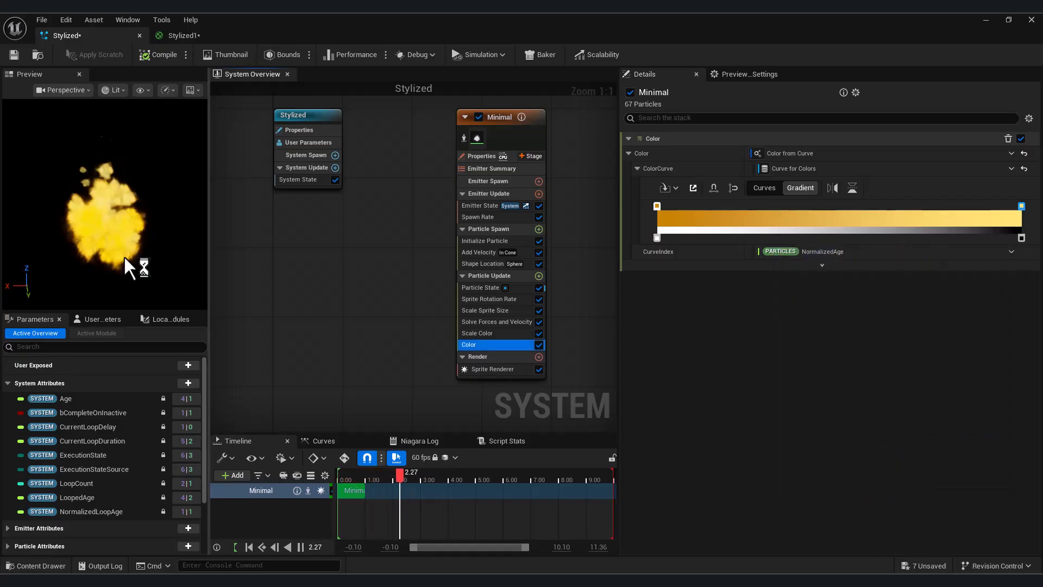
- Place the Stylized Niagara system in the Test level and position the fire on top of the cylindrical base
left_click(982, 18)
left_click(33, 566)
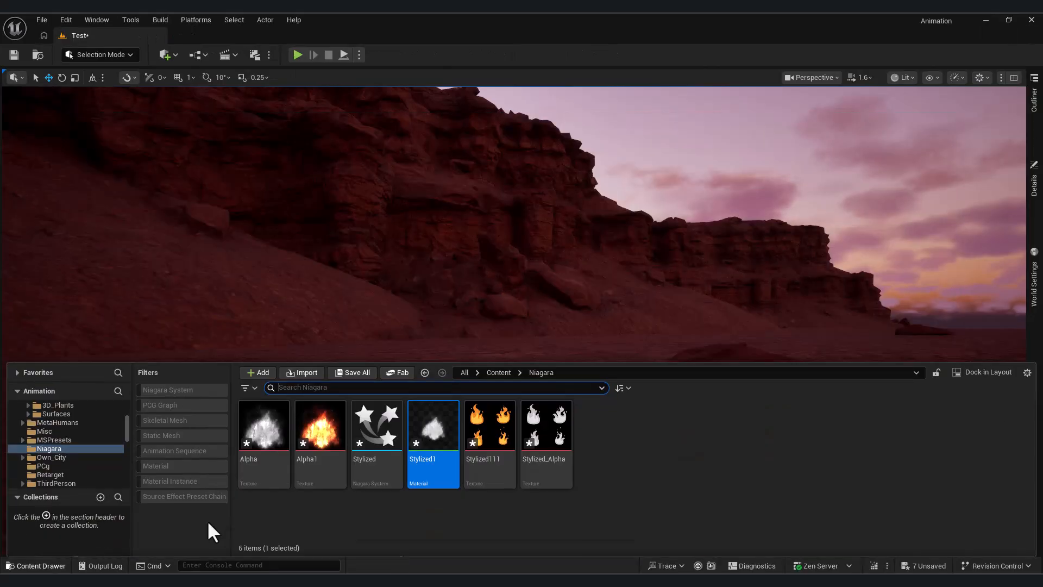
left_click_drag(375, 437, 509, 325)
right_click_drag(510, 325, 391, 359)
left_click_drag(498, 373, 542, 387)
left_click(666, 415)
mouse_move(666, 414)
right_mouse_down()
mouse_move(777, 407)
mouse_move(825, 388)
right_mouse_up()
mouse_move(583, 394)
right_mouse_down()
mouse_move(543, 412)
mouse_move(561, 429)
right_mouse_up()
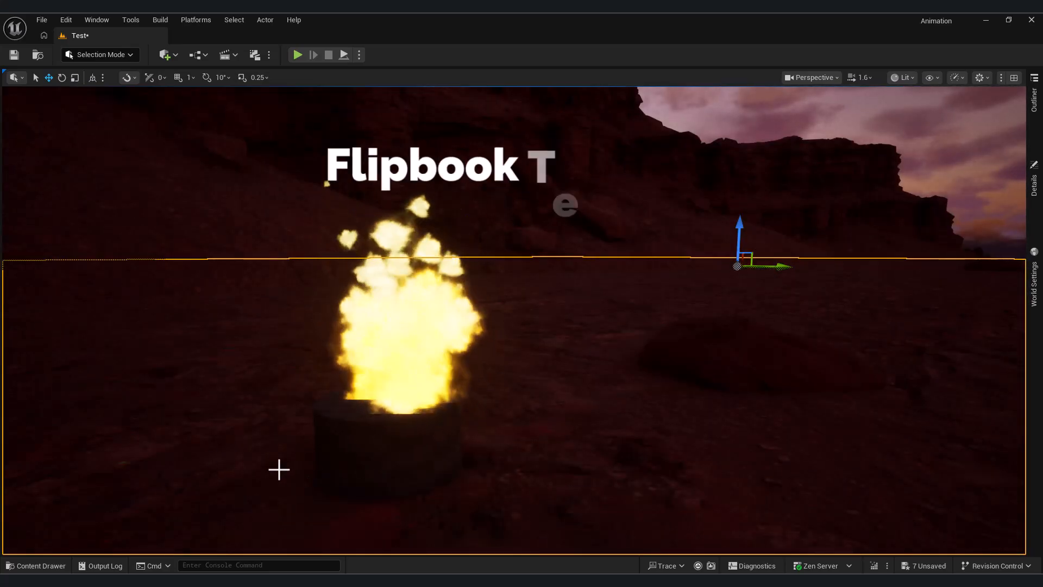
- In the Stylized1 material, add the Stylized_Alpha texture and connect its RGB output to Multiply's B input in place of the Alpha texture
left_click(632, 582)
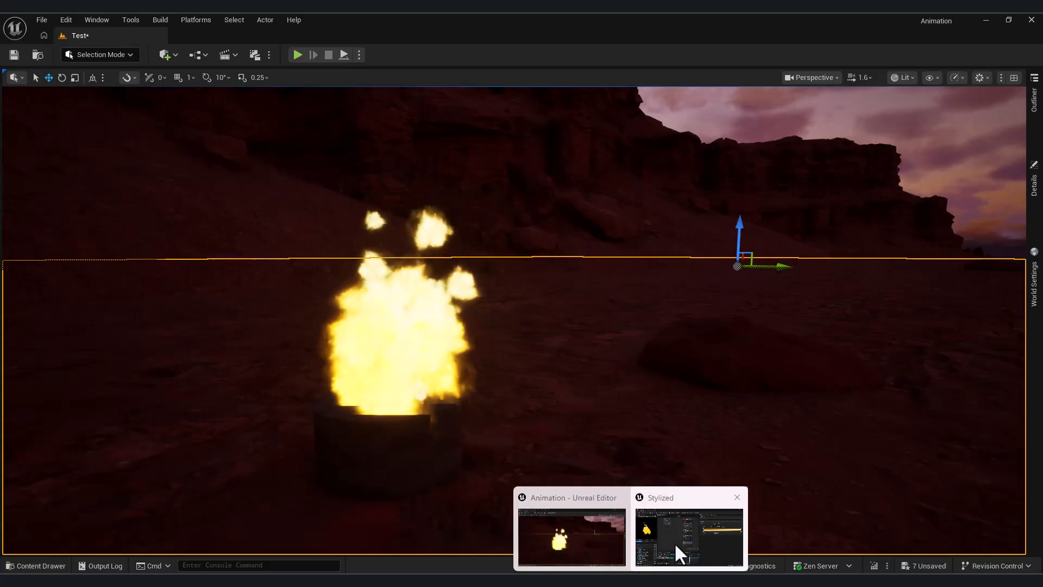
left_click(654, 560)
right_click_drag(292, 323, 348, 323)
left_click(184, 35)
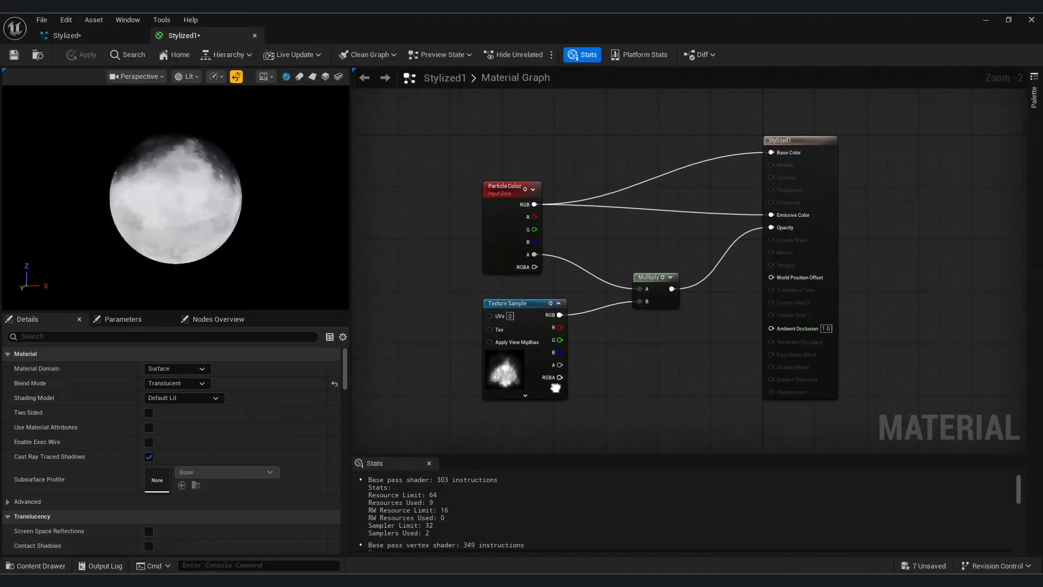
left_click(38, 565)
left_click_drag(552, 439, 416, 374)
left_click_drag(697, 286, 696, 263)
left_click_drag(584, 272, 511, 259)
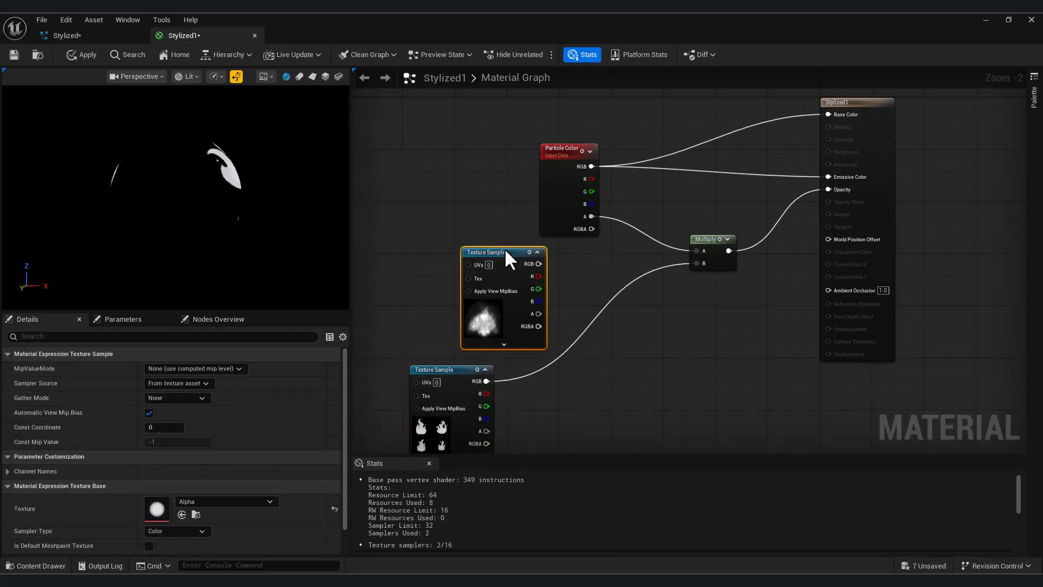
- Inspect the fire effect with the Stylized_Alpha texture up close in the Test level
left_click(991, 21)
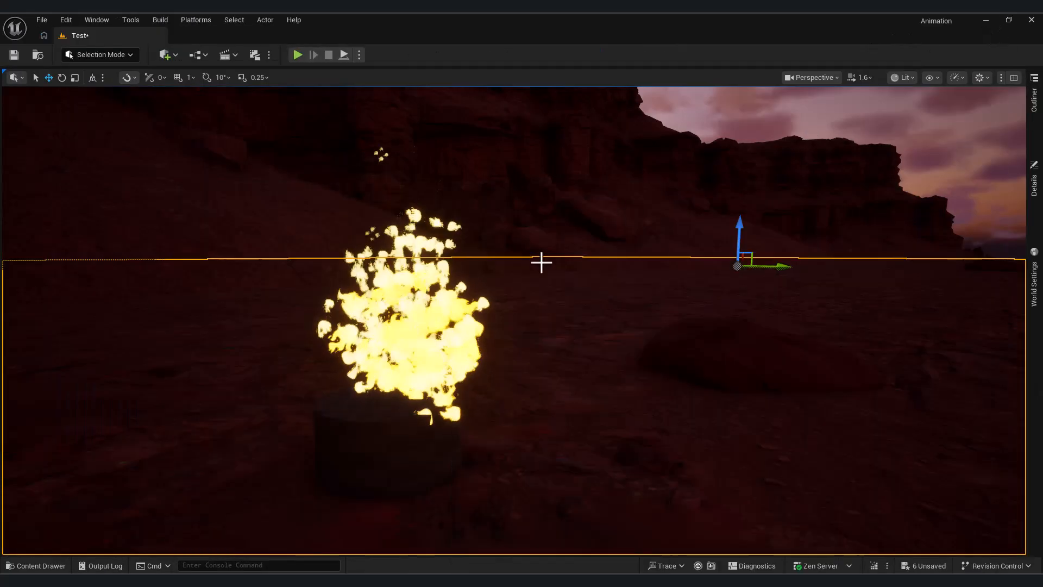
right_click_drag(471, 372, 308, 473)
key("w")
key("s")
key("w")
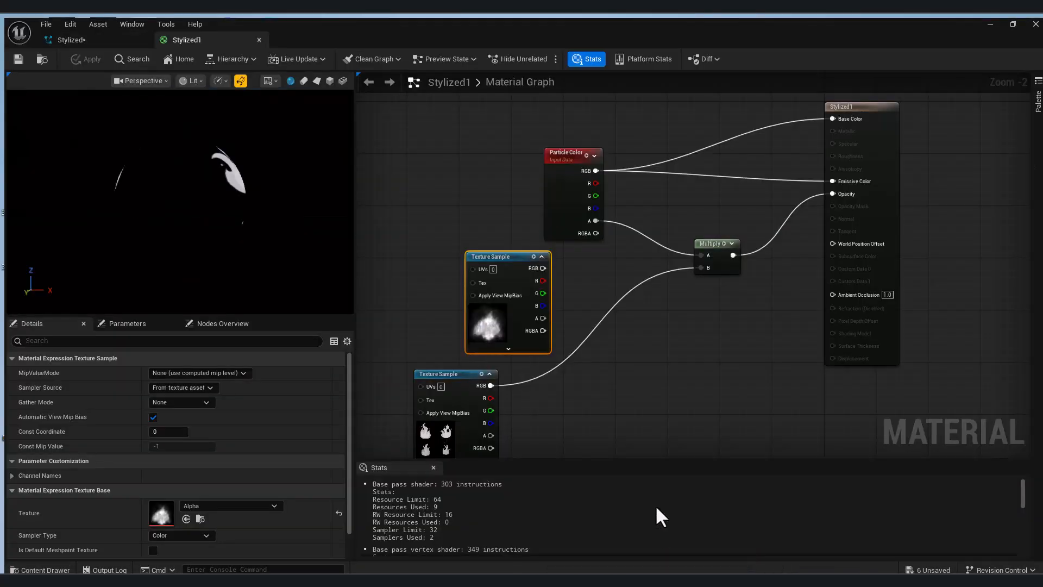
- Select the Minimal emitter's Sprite Renderer and open the Stylized_Alpha texture to examine its flame grid layout
right_click_drag(655, 504, 702, 474)
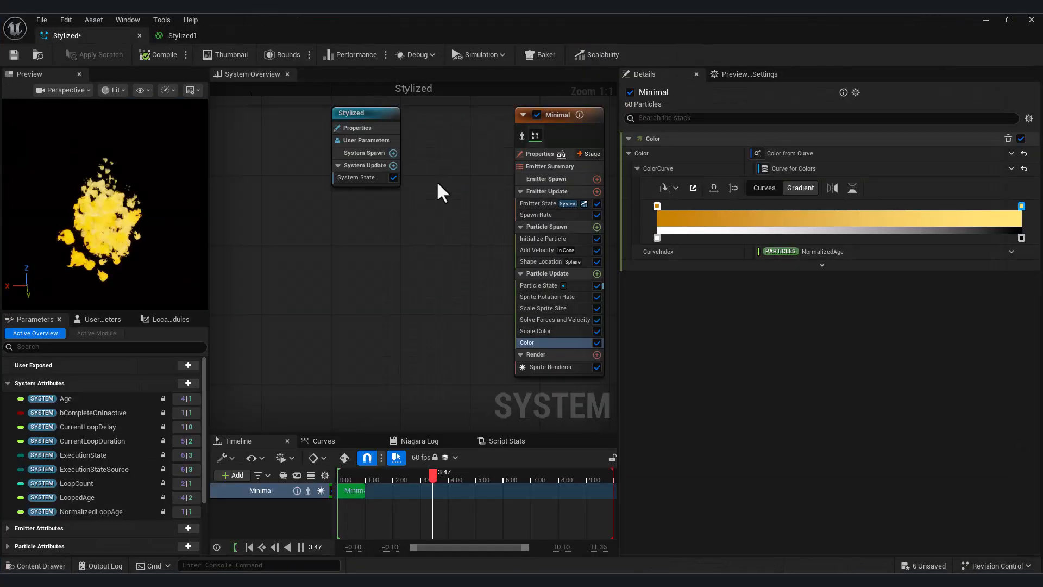
left_click(550, 367)
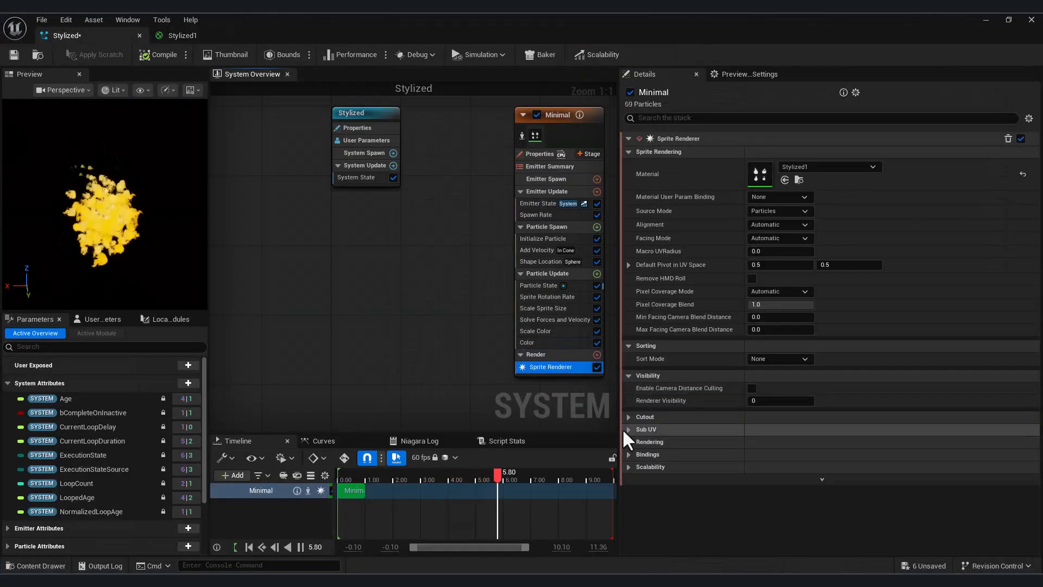
left_click(35, 566)
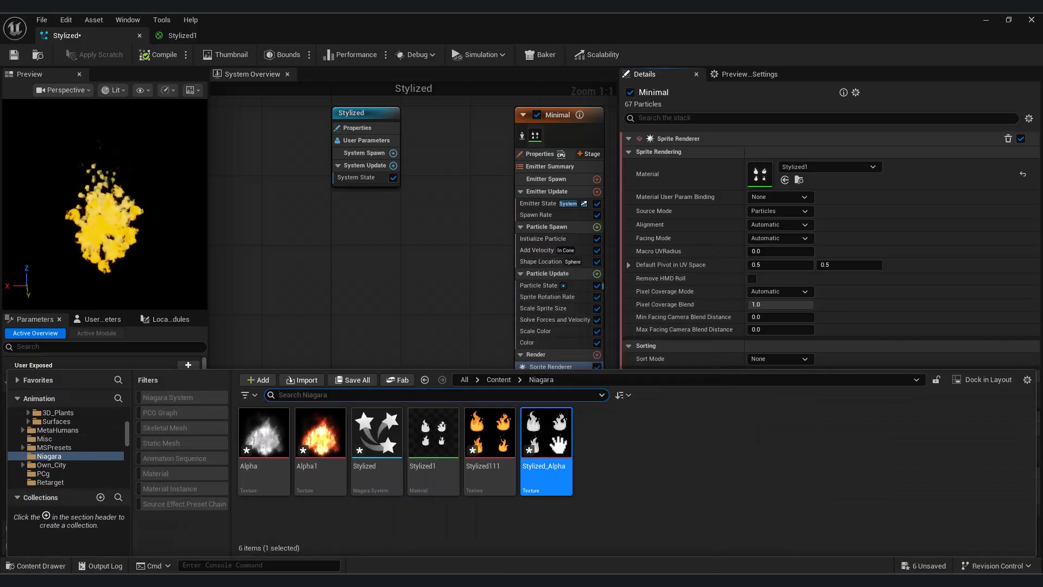
double_click(552, 443)
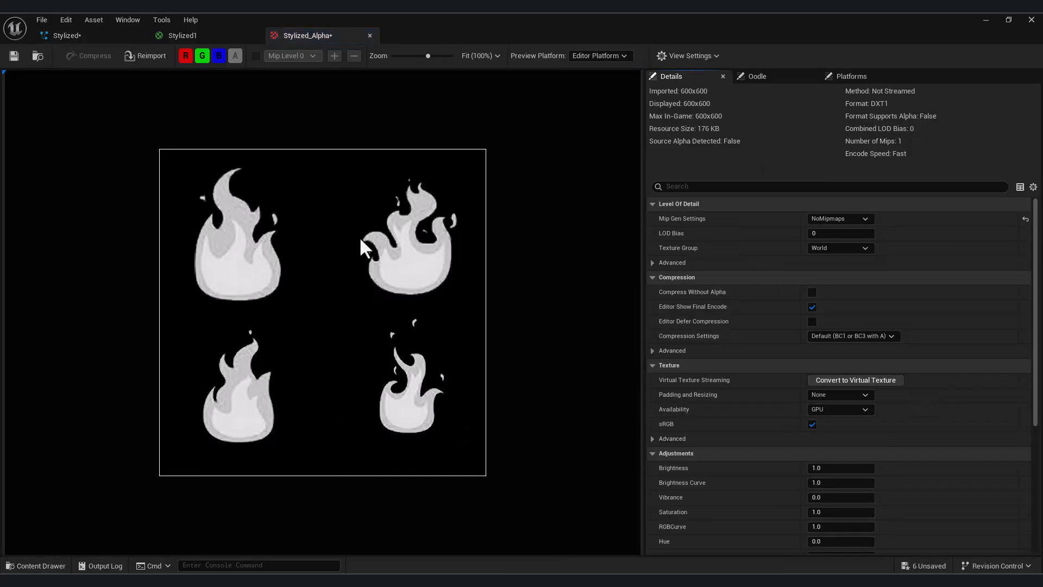
left_click(985, 20)
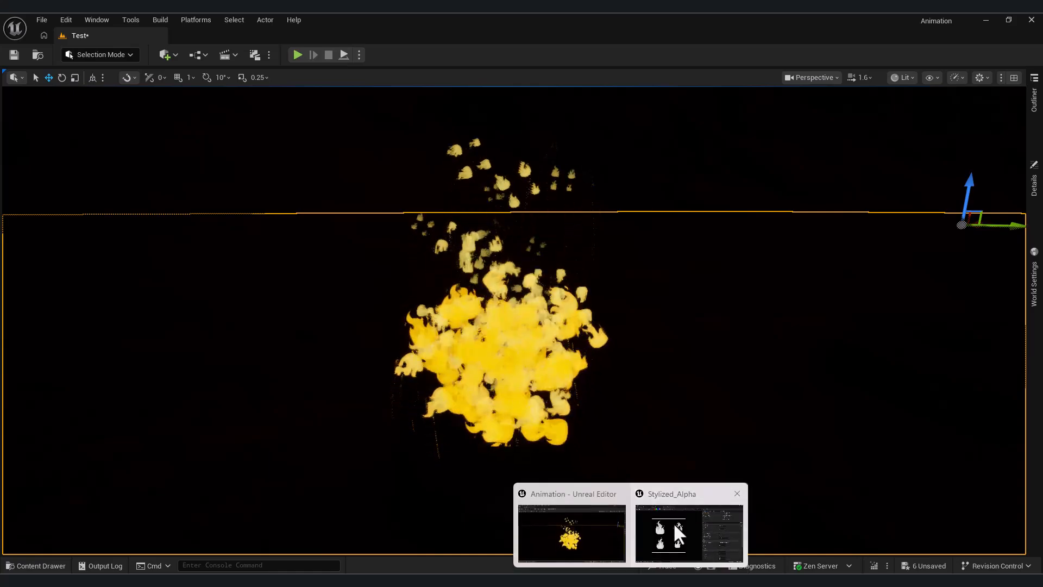
left_click(679, 535)
- Set the Sprite Renderer's Sub Image Size to 2 by 2 and save the Stylized system
left_click(185, 40)
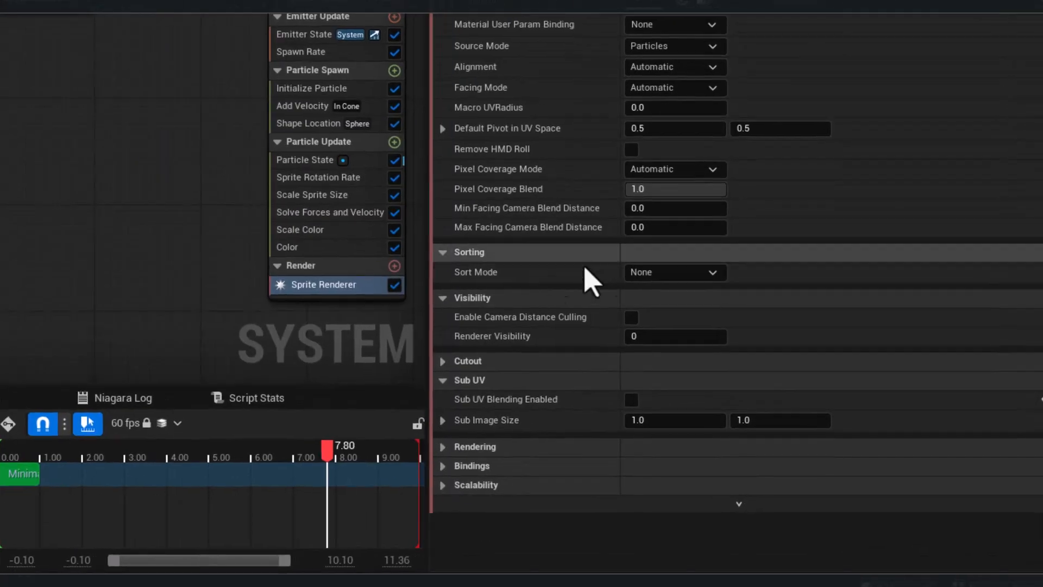
left_click(444, 421)
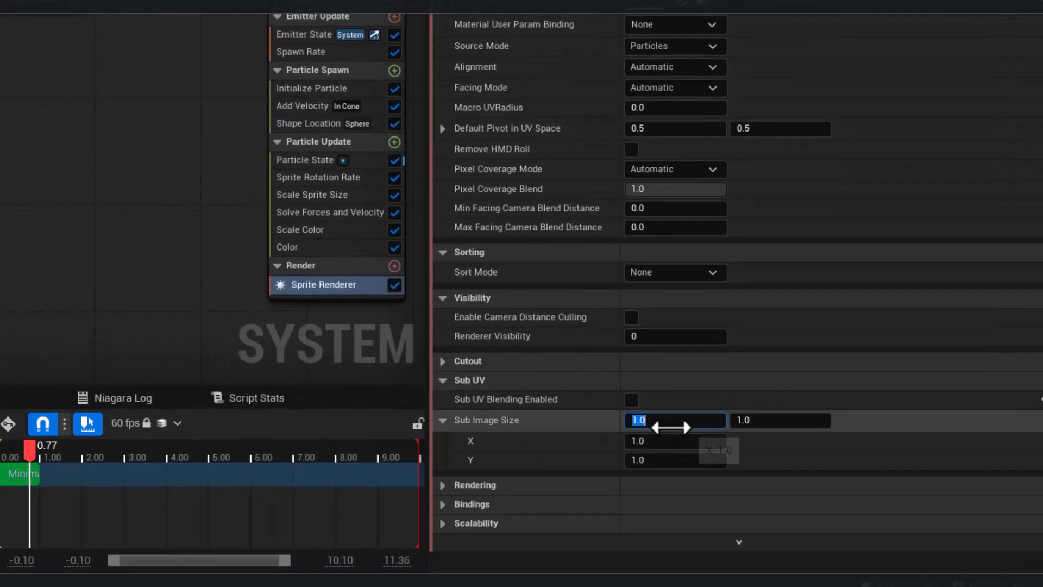
type("2")
left_click(786, 421)
type("2")
left_click(213, 218)
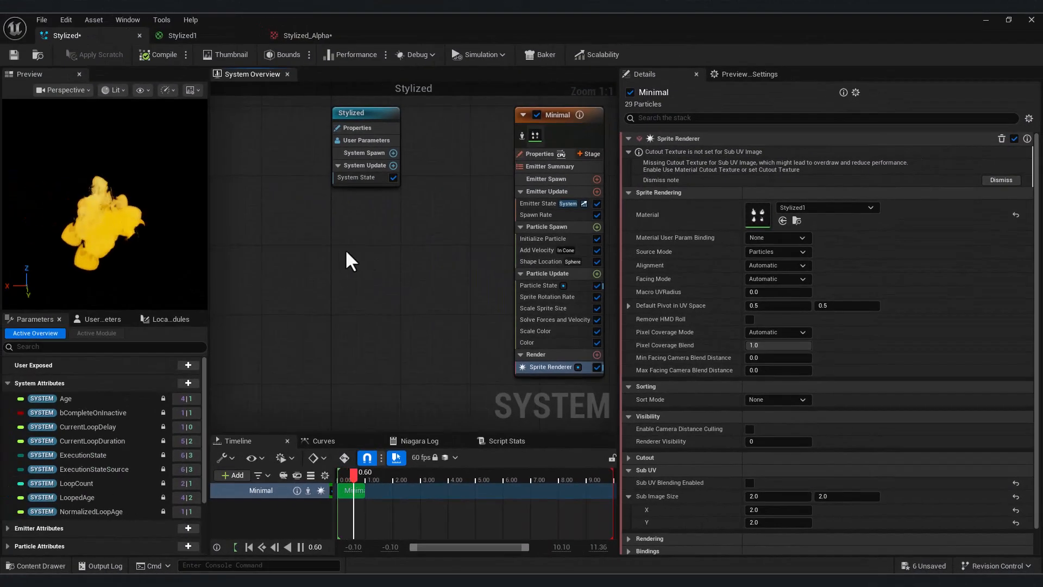
left_click(11, 51)
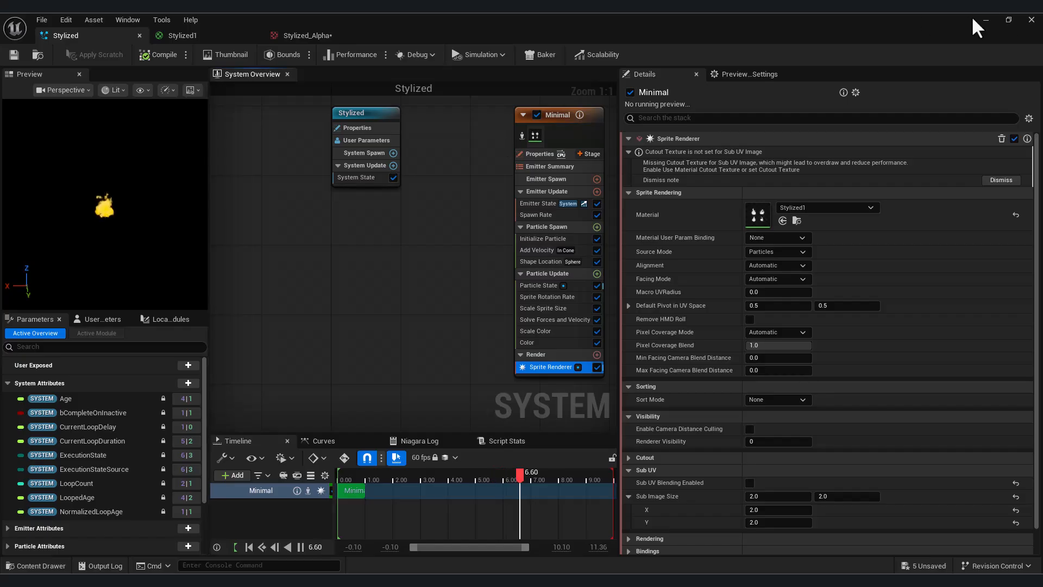
- Examine the shape and color of the sub-image fire in the Test level from close up and from a distance
left_click(985, 20)
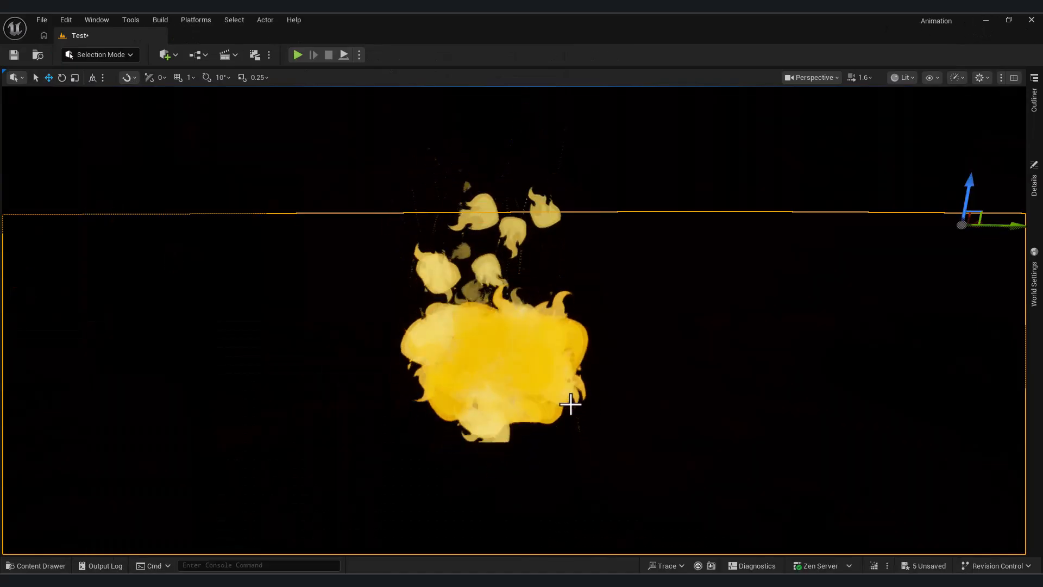
right_click_drag(573, 405, 609, 416)
key("s")
key("a")
key("w")
key("s")
key("a")
key("d")
left_click(556, 329)
right_click_drag(579, 338, 407, 367)
key("d")
key("w")
key("s")
right_click_drag(650, 353, 815, 389)
key("a")
key("w")
key("s")
left_click(812, 388)
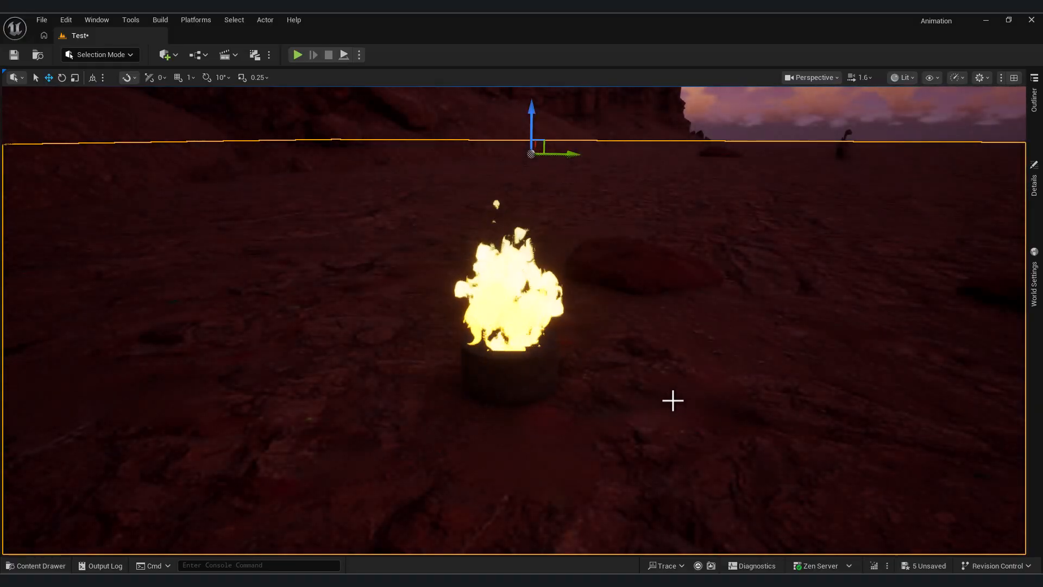
- Return to the Stylized editor window and bring up the Stylized1 material graph
mouse_move(631, 580)
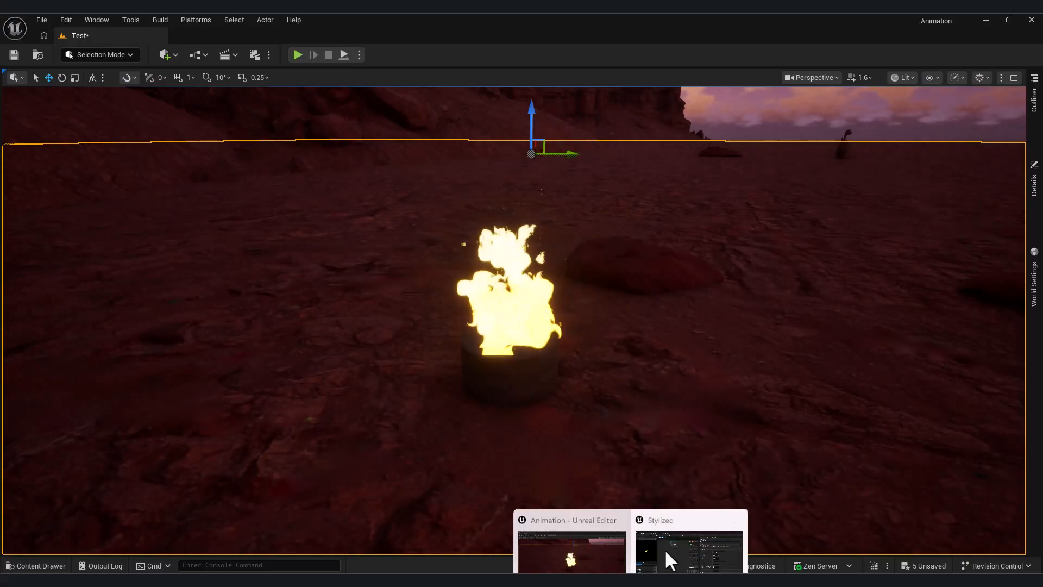
left_click(658, 563)
right_click_drag(373, 250, 406, 294)
left_click(210, 33)
right_click_drag(402, 217, 434, 313)
right_click_drag(491, 282, 495, 290)
left_click(45, 566)
left_click_drag(324, 464, 883, 169)
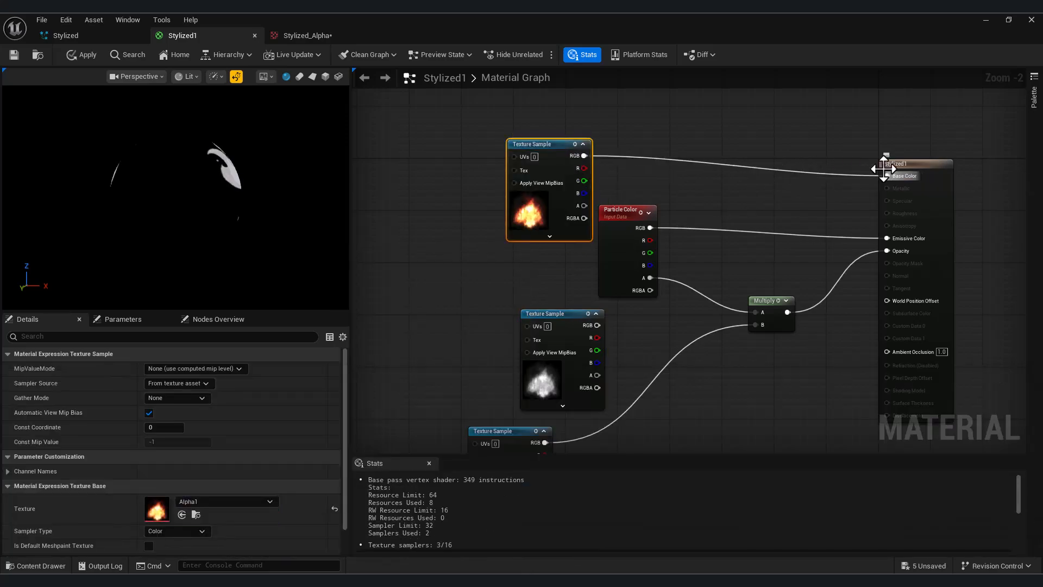
left_click_drag(554, 168, 541, 157)
key("Delete")
- Add the Stylized111 texture to the Stylized1 material, connect its RGB output to Base Color and Emissive Color, and save
left_click(58, 567)
left_click_drag(504, 436, 887, 175)
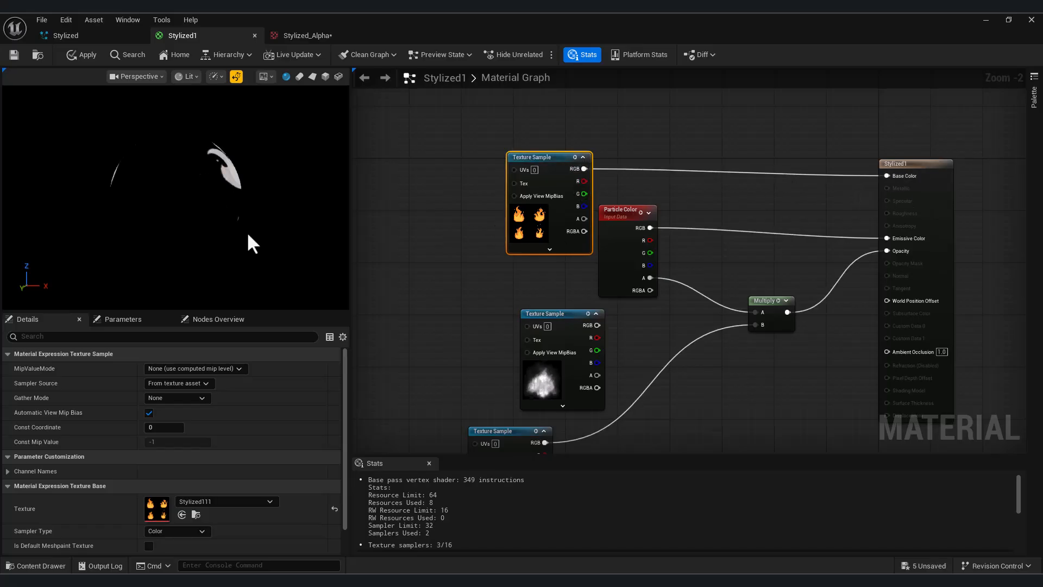
left_click_drag(606, 178, 902, 240)
left_click(14, 55)
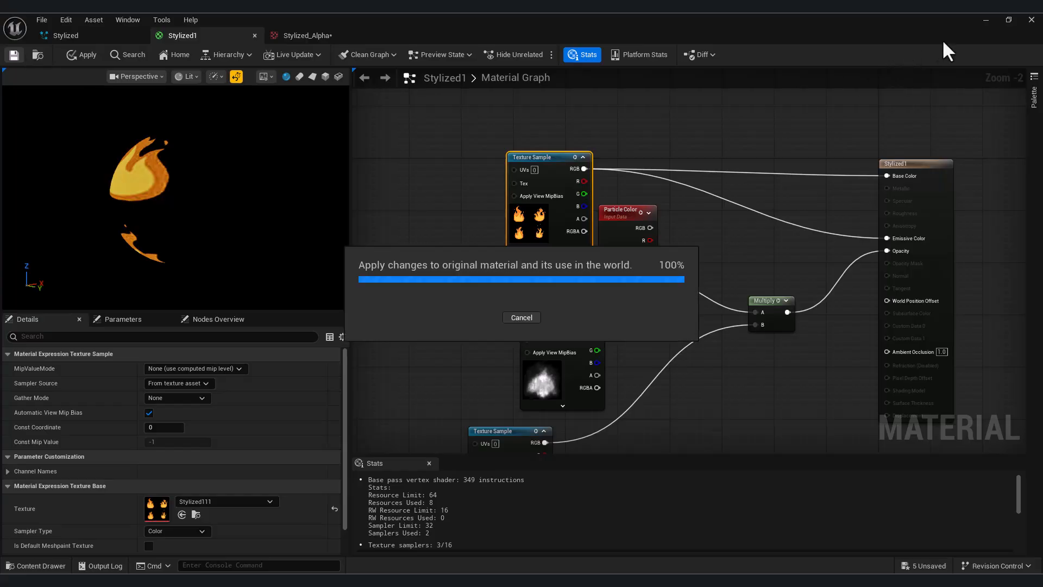
- Inspect the fire with the Stylized111 texture from several viewpoints in the Test level
left_click(984, 18)
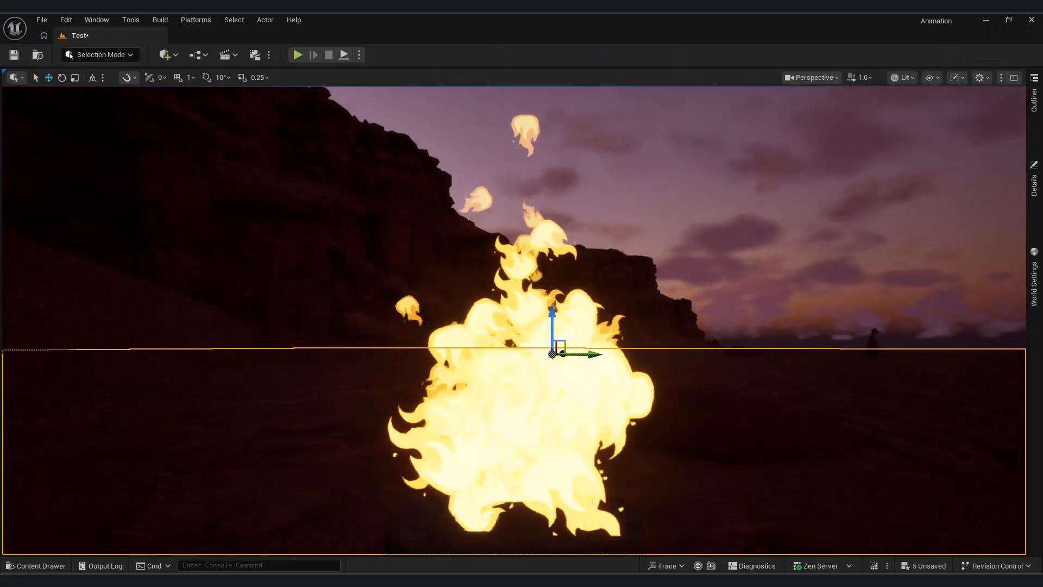
right_click_drag(514, 320, 467, 334)
key("d")
key("s")
key("a")
key("w")
key("s")
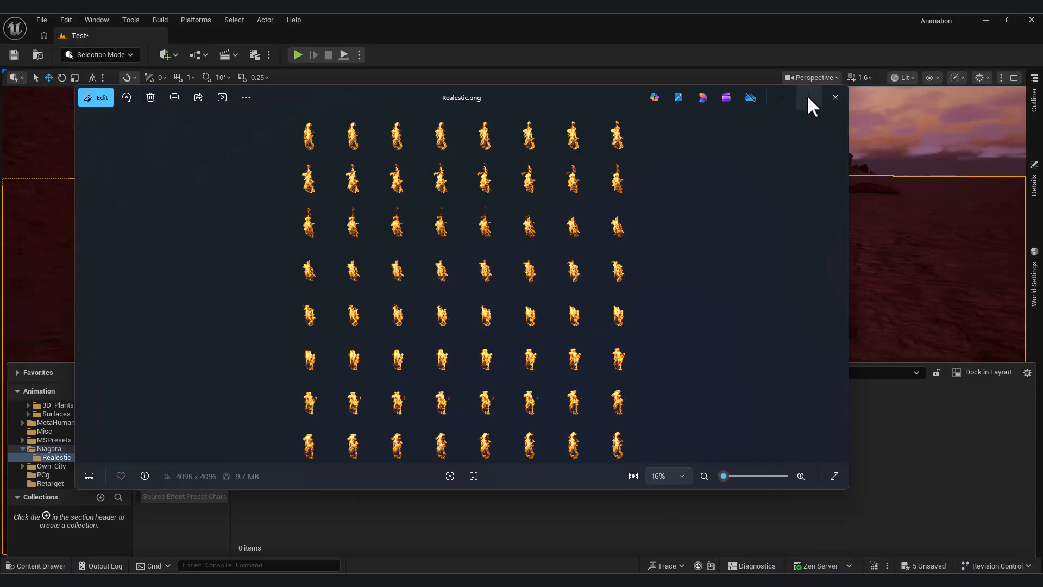
- Examine the rows and columns of flame frames in the Realestic.png flipbook sheet
left_click(809, 98)
scroll(419, 203, "up", 4)
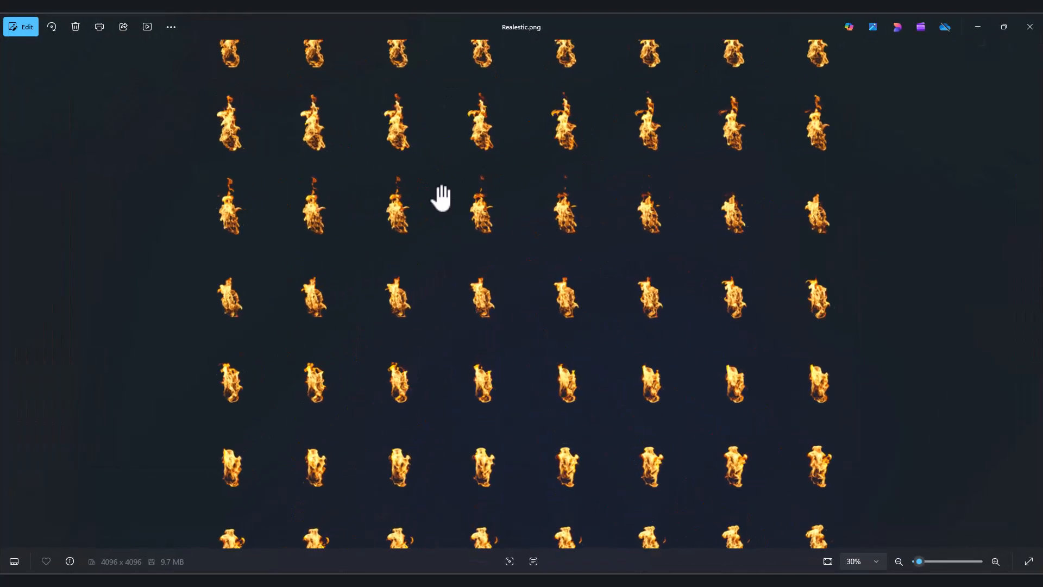
left_click_drag(537, 399, 546, 212)
scroll(529, 321, "down", 4)
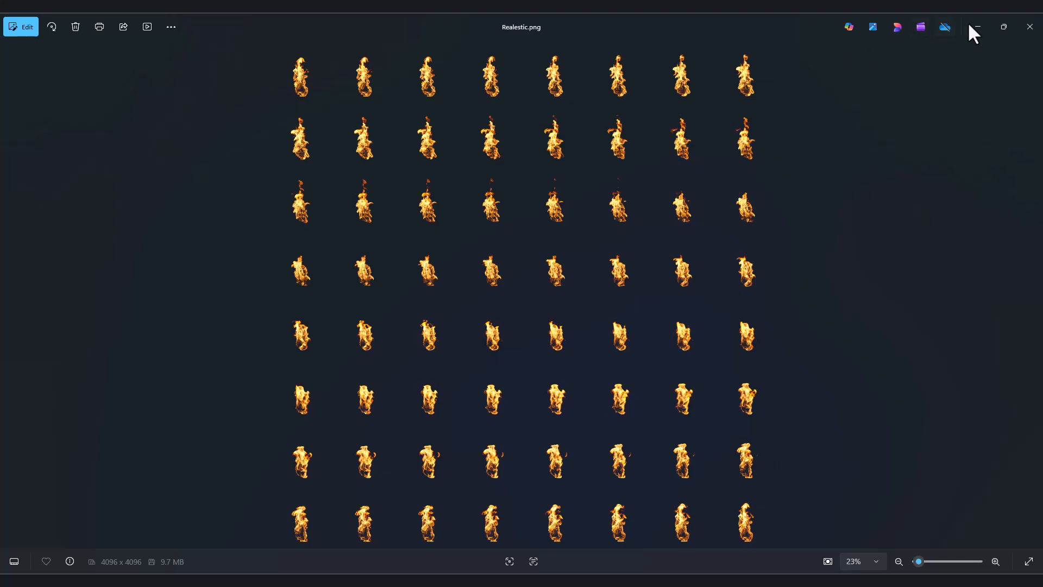
left_click(968, 25)
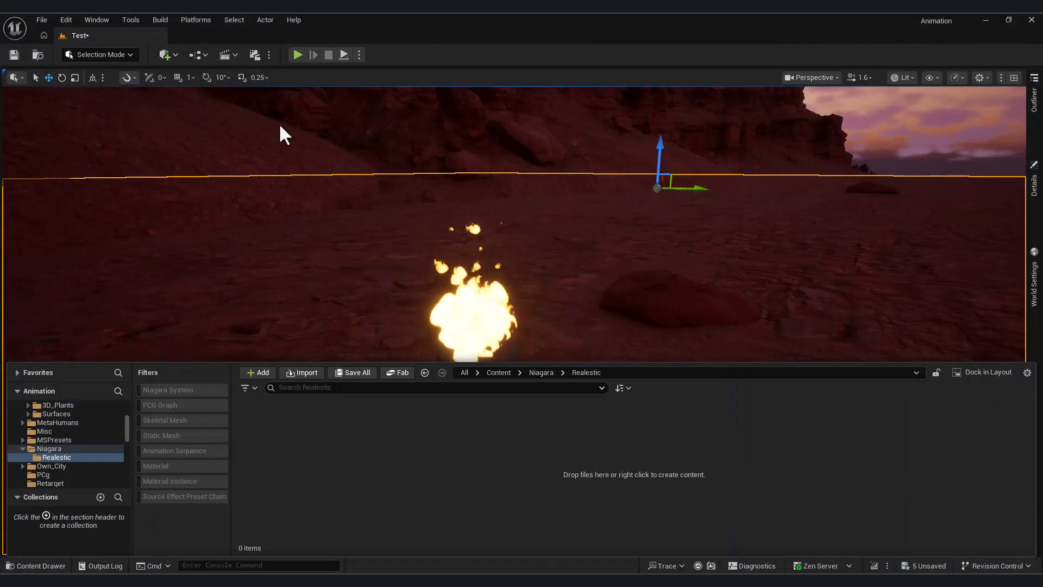
- Create an empty Niagara system with the default name in the Realestic folder and open it
right_click(416, 453)
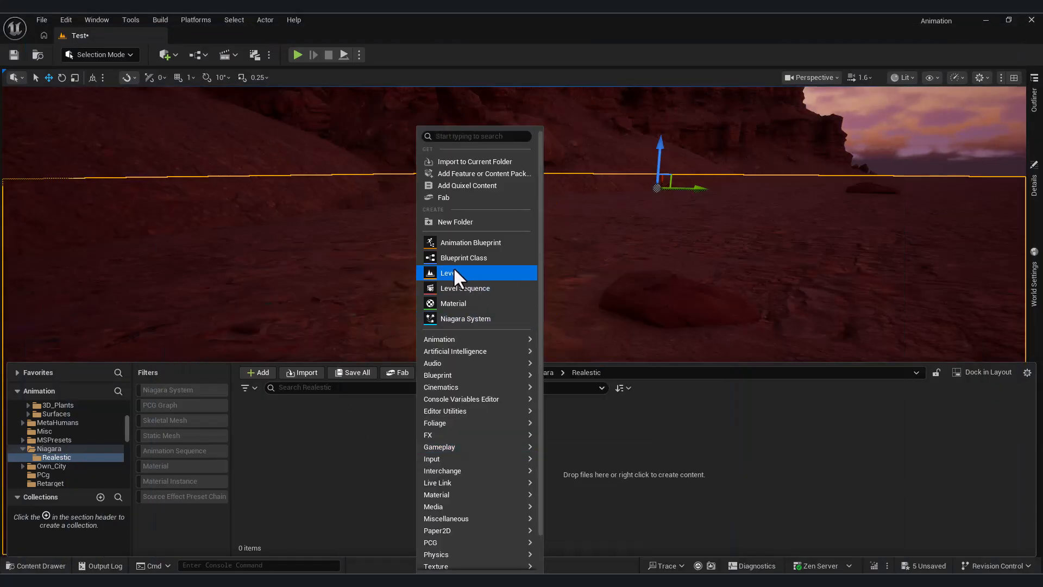
left_click(466, 319)
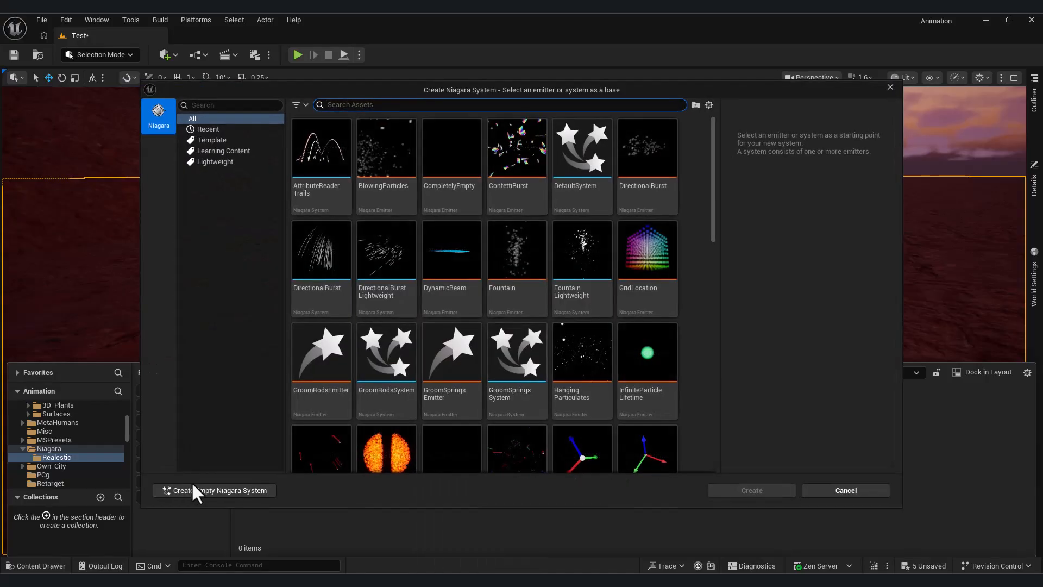
left_click(187, 488)
key("Return")
- Add a minimal emitter to the new Niagara system
right_click_drag(580, 235, 504, 184)
right_click(429, 196)
left_click(486, 220)
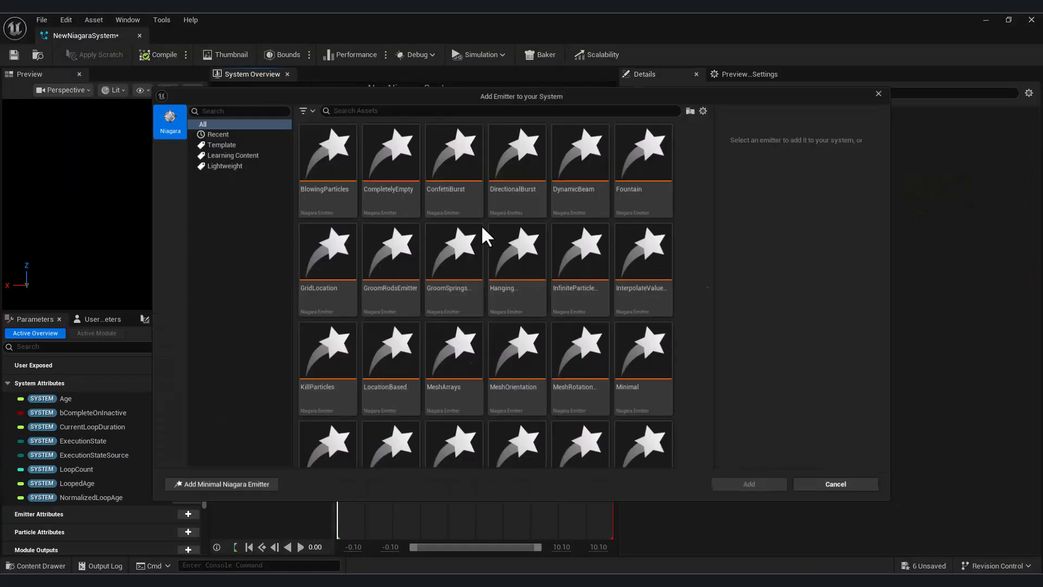
left_click(226, 493)
left_click_drag(424, 174, 444, 167)
- Add a Spawn Rate module with a rate of 1.0 to the Minimal emitter's Emitter Update group
left_click(472, 245)
left_click(336, 365)
left_click(781, 154)
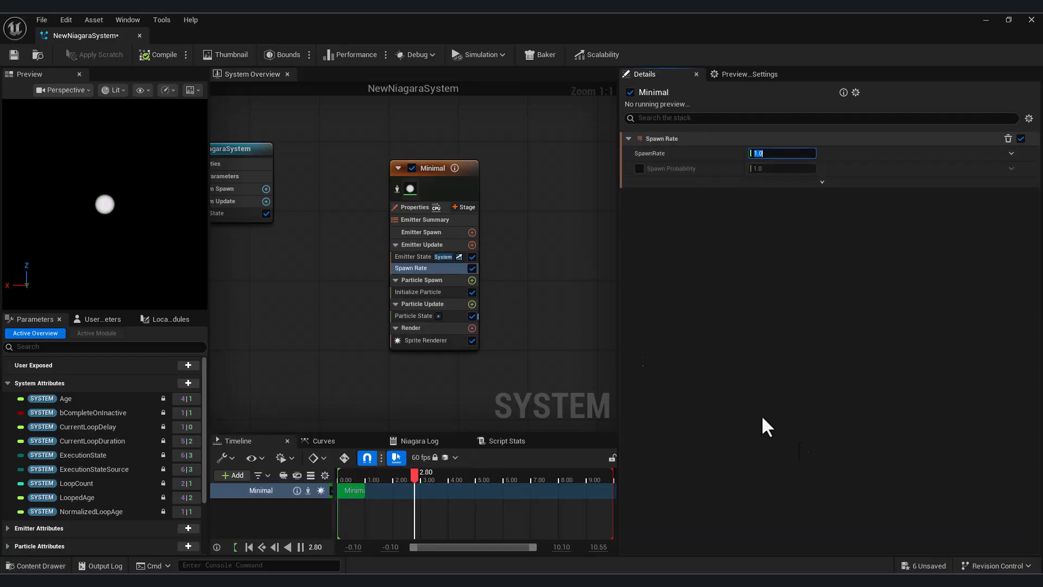
- Create a material named NewMaterial in the Realestic folder and set its blend mode to Translucent
left_click(434, 345)
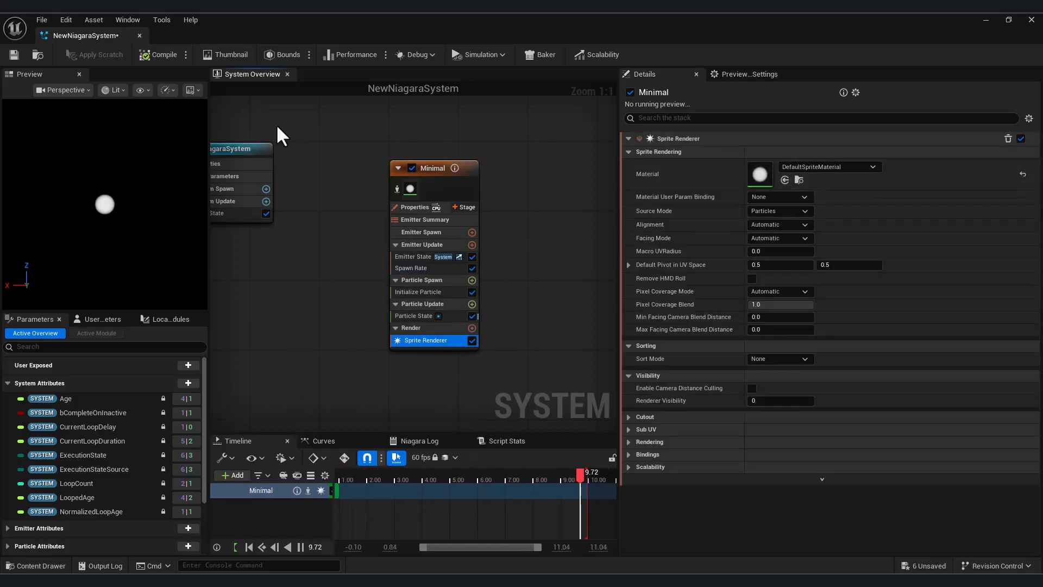
key("ctrl+space")
right_click(379, 446)
left_click(415, 303)
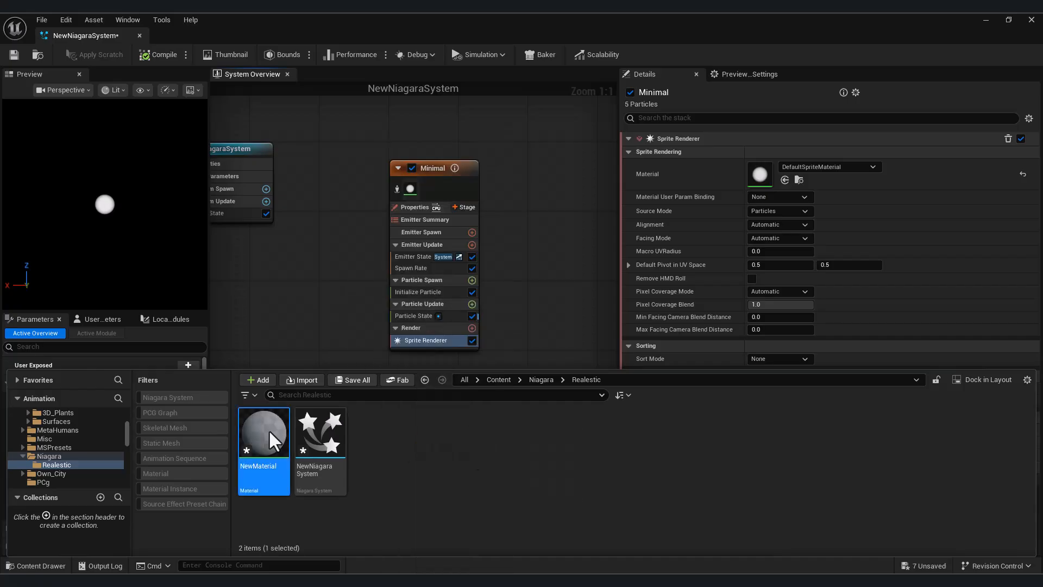
double_click(268, 429)
left_click(174, 380)
left_click(181, 391)
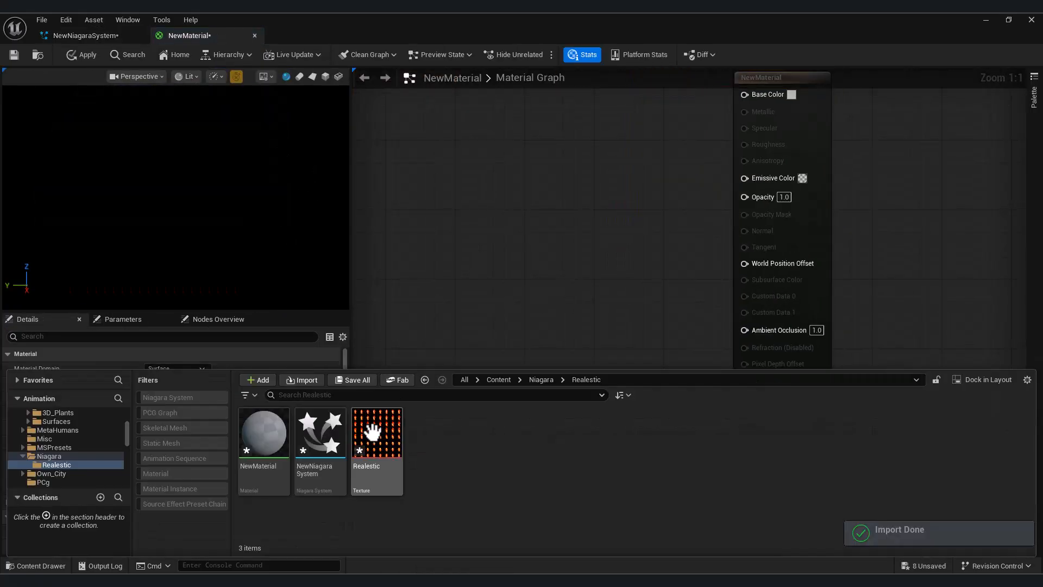
- Add the Realestic texture to NewMaterial, connect its alpha to Opacity and its RGB to Emissive Color, and save
left_click_drag(373, 432, 460, 193)
right_click_drag(597, 303, 559, 341)
left_click_drag(518, 301, 705, 234)
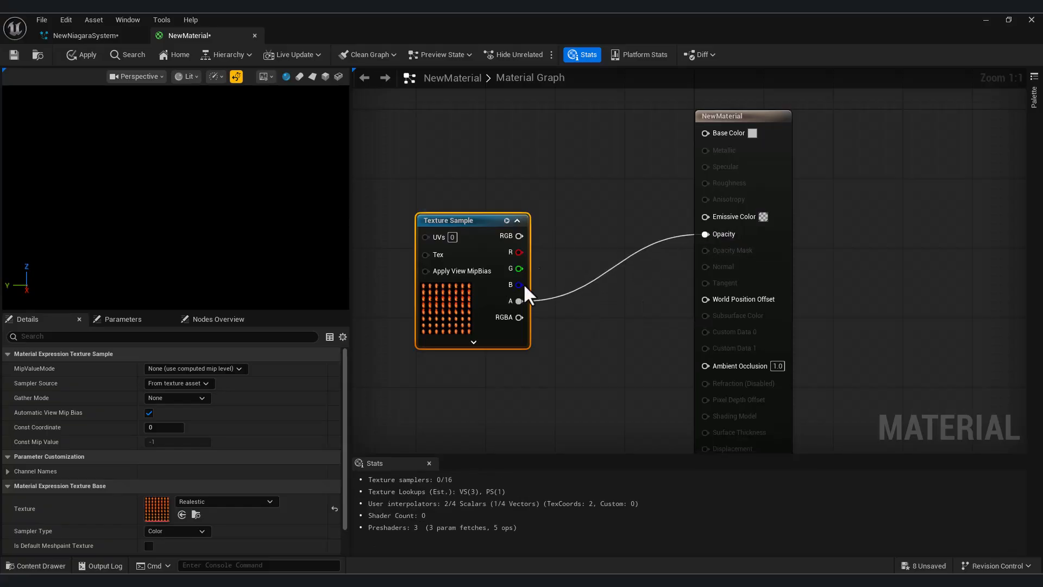
left_click_drag(526, 268, 491, 241)
left_click_drag(649, 226, 705, 216)
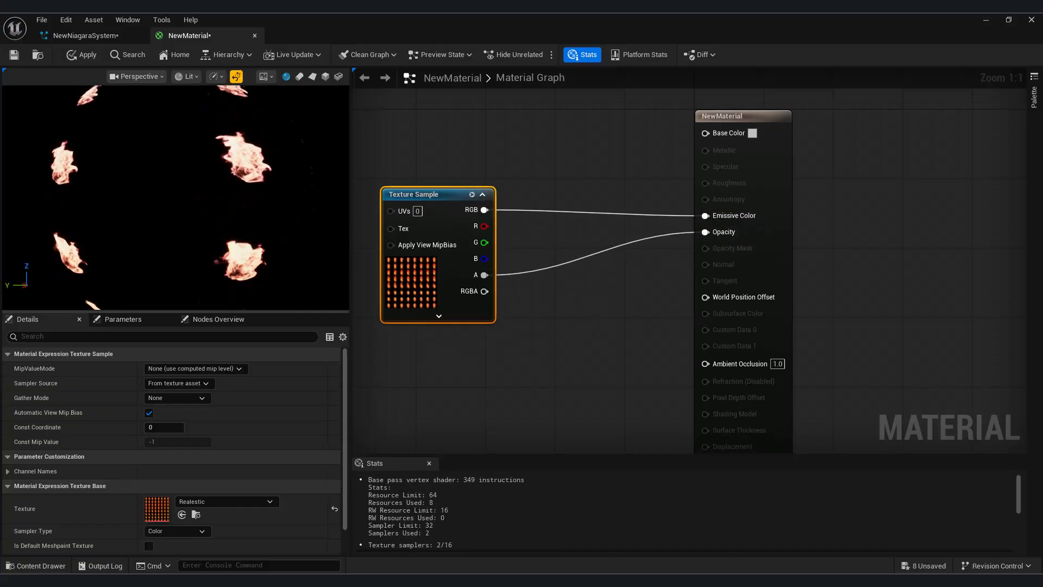
key("ctrl+s")
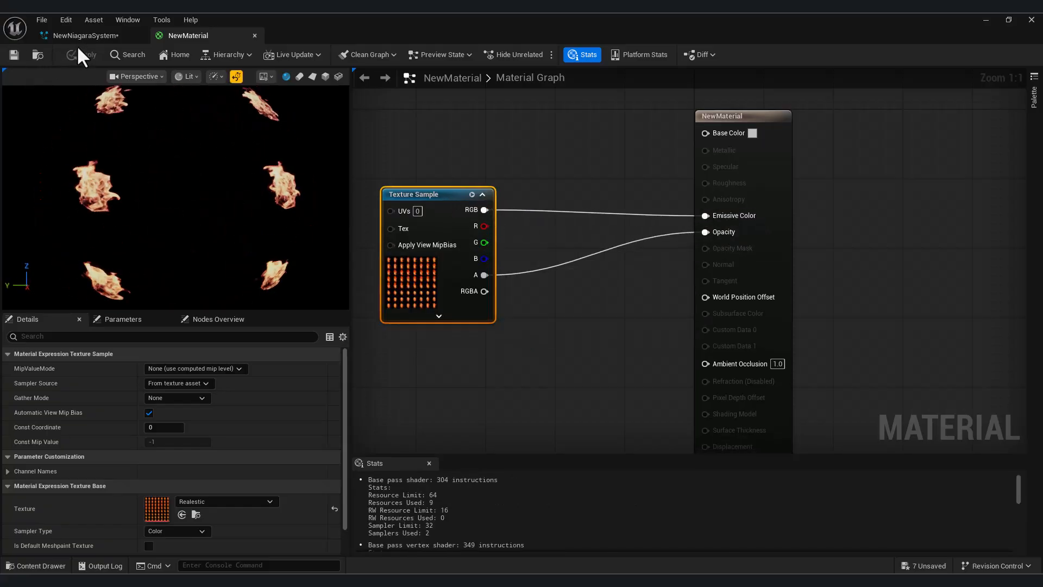
- Assign NewMaterial to the Sprite Renderer of the new Niagara system's Minimal emitter
left_click(84, 36)
key("ctrl+space")
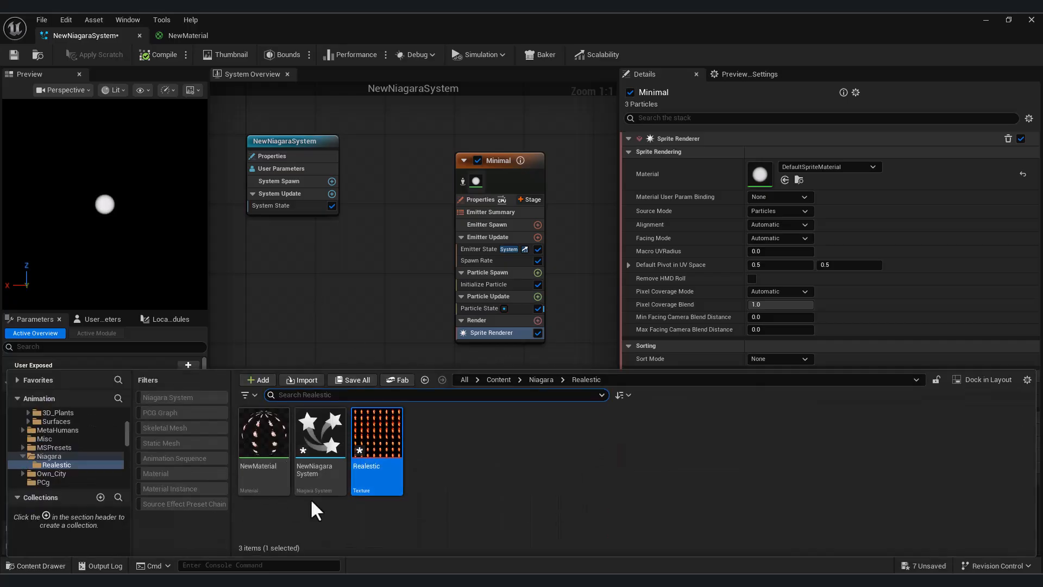
left_click(264, 434)
left_click(784, 179)
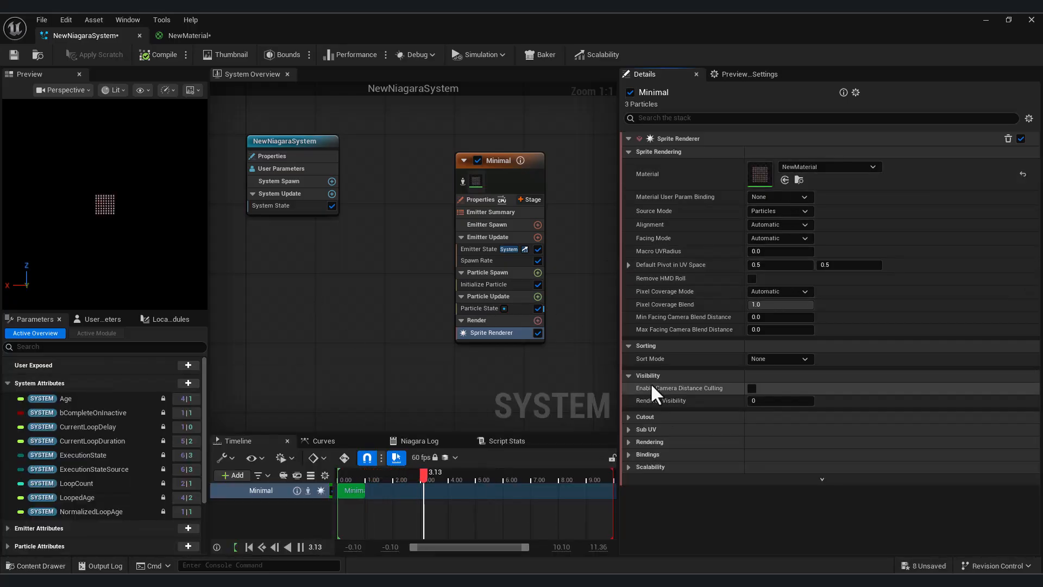
- Set the Sprite Renderer's Sub Image Size to 8 by 8
left_click(641, 429)
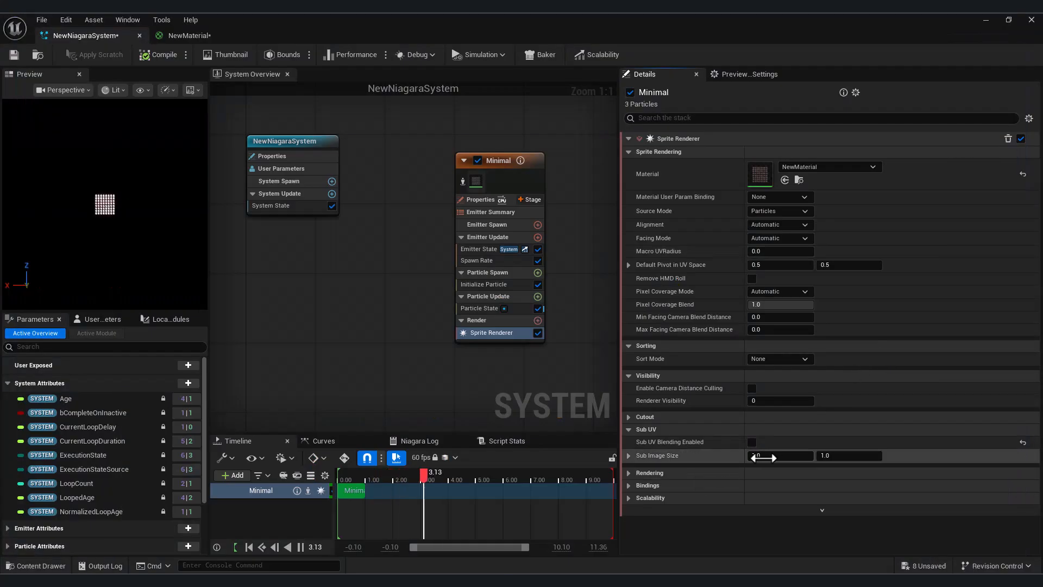
left_click(628, 455)
left_click(790, 455)
type("8")
key("Tab")
type("8")
left_click(354, 333)
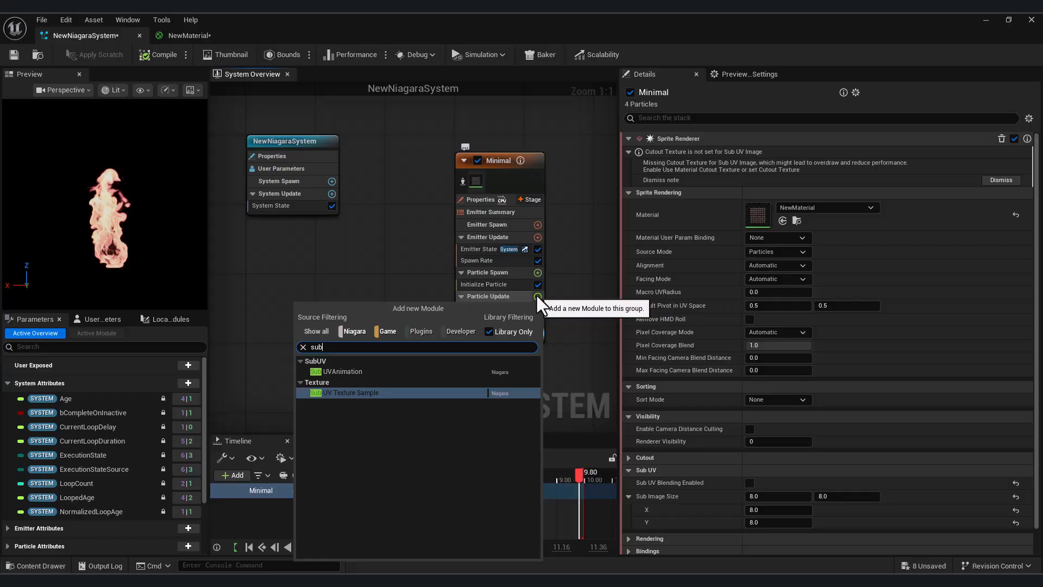
- Add a Sub UVAnimation module to the Minimal emitter's Particle Update group
left_click(365, 371)
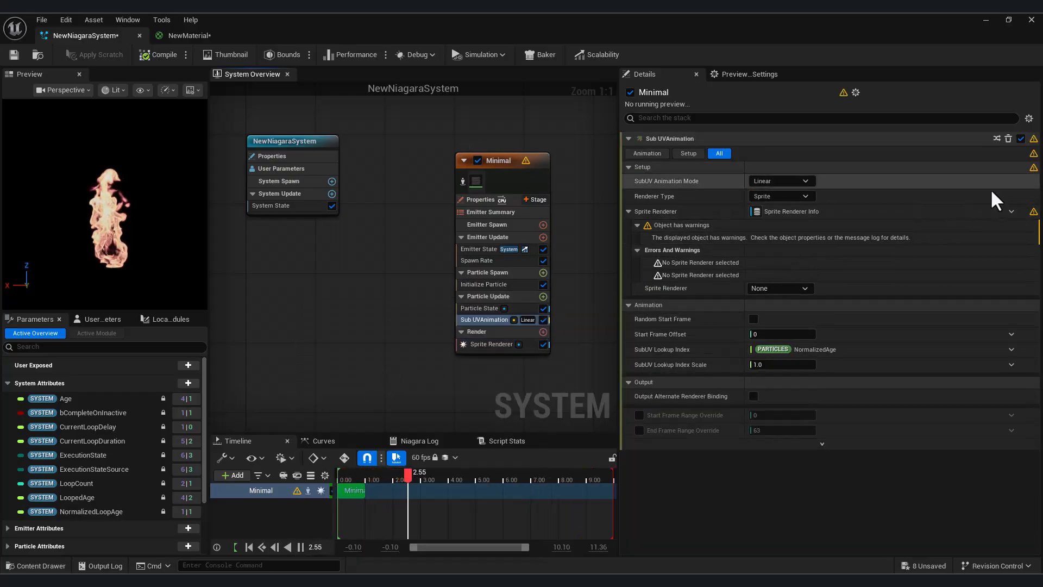
- Assign the Sprite Renderer as the renderer source in the Sub UVAnimation module's setup
left_click(641, 153)
left_click(689, 154)
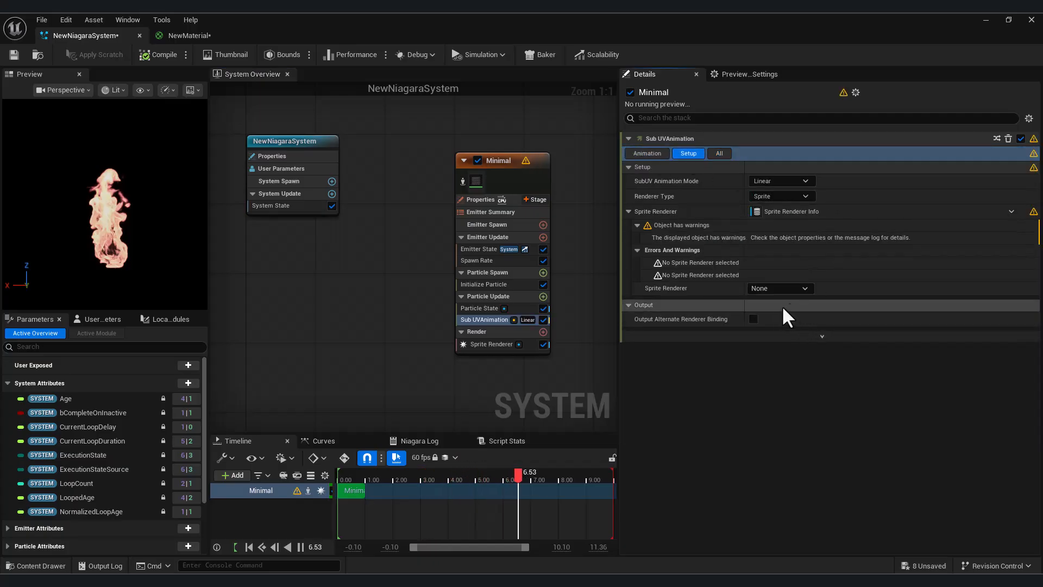
left_click(763, 288)
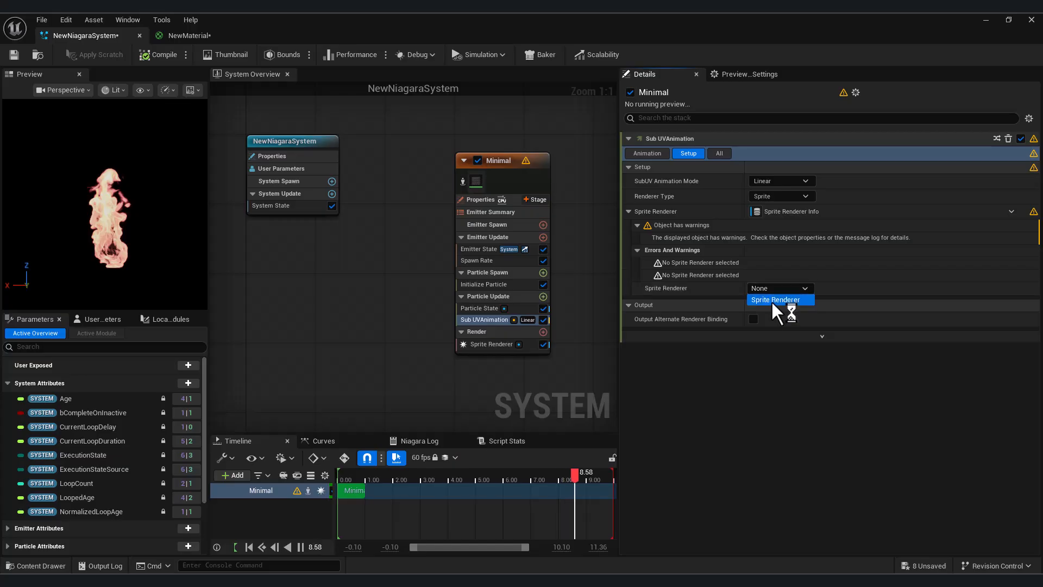
left_click(775, 300)
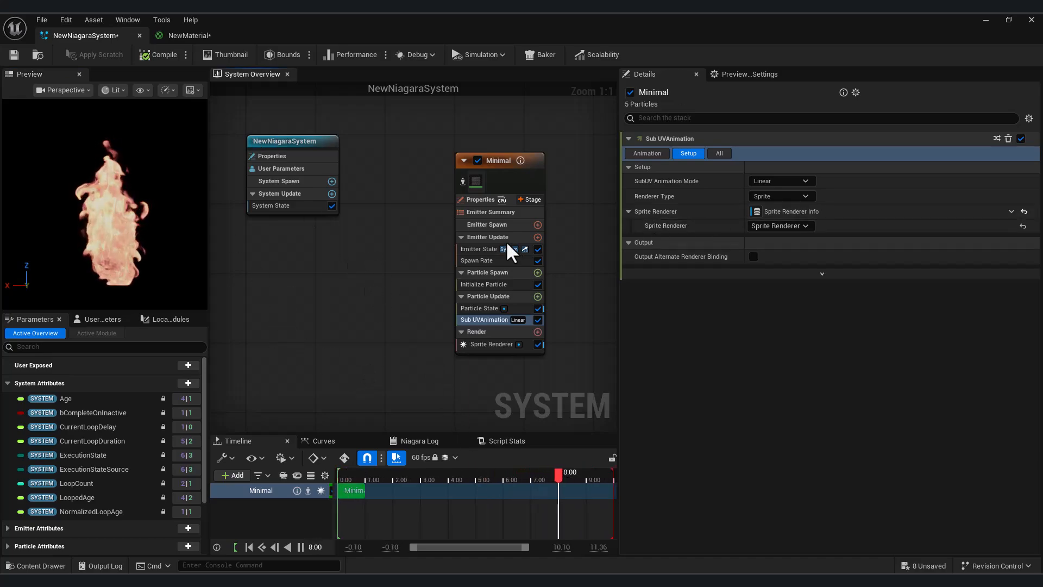
- Set the particle lifetime in the Minimal emitter's Initialize Particle module to 1
left_click(485, 260)
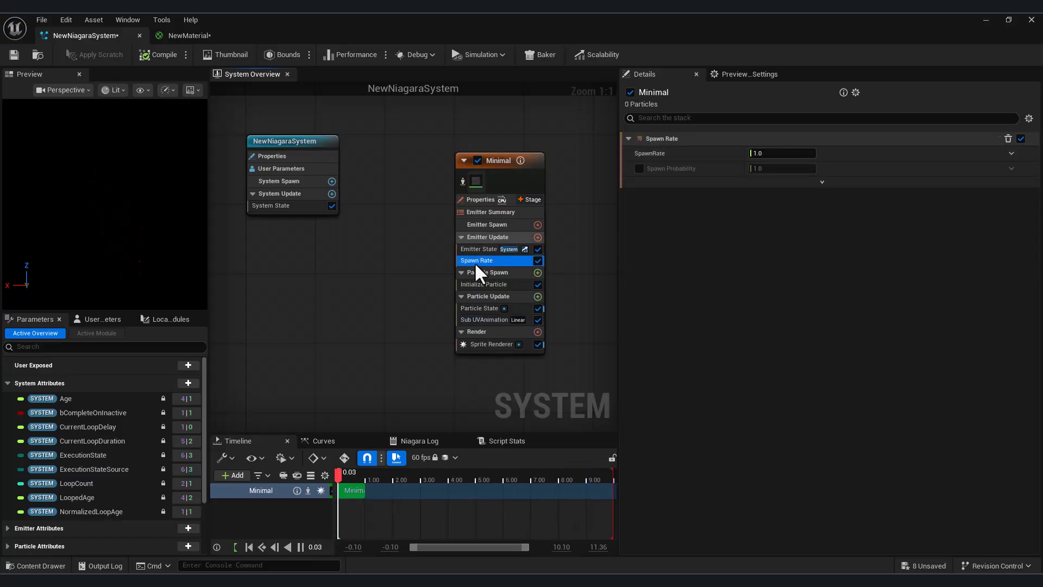
left_click(484, 284)
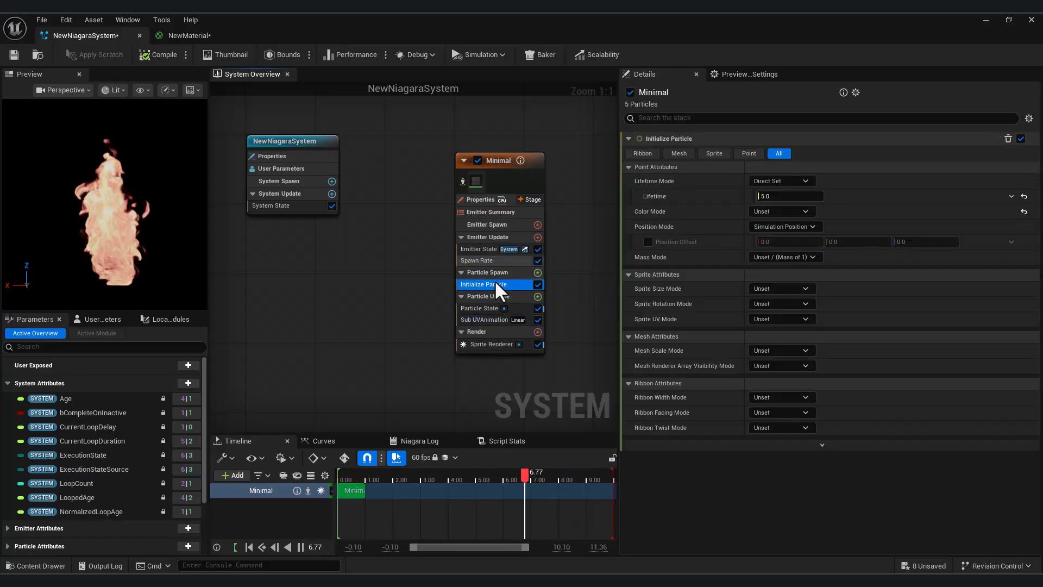
left_click(777, 196)
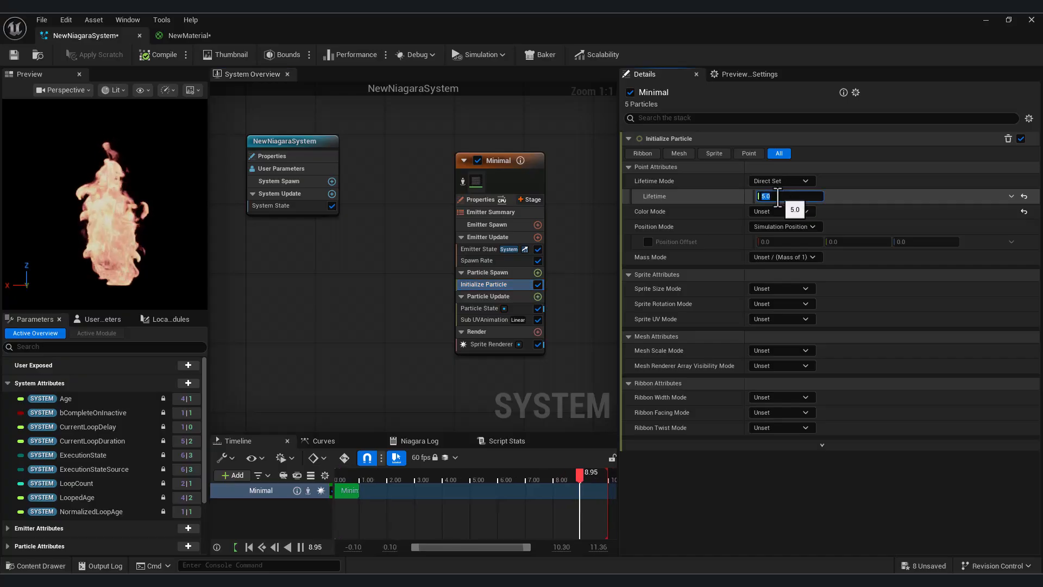
type("1")
key("Return")
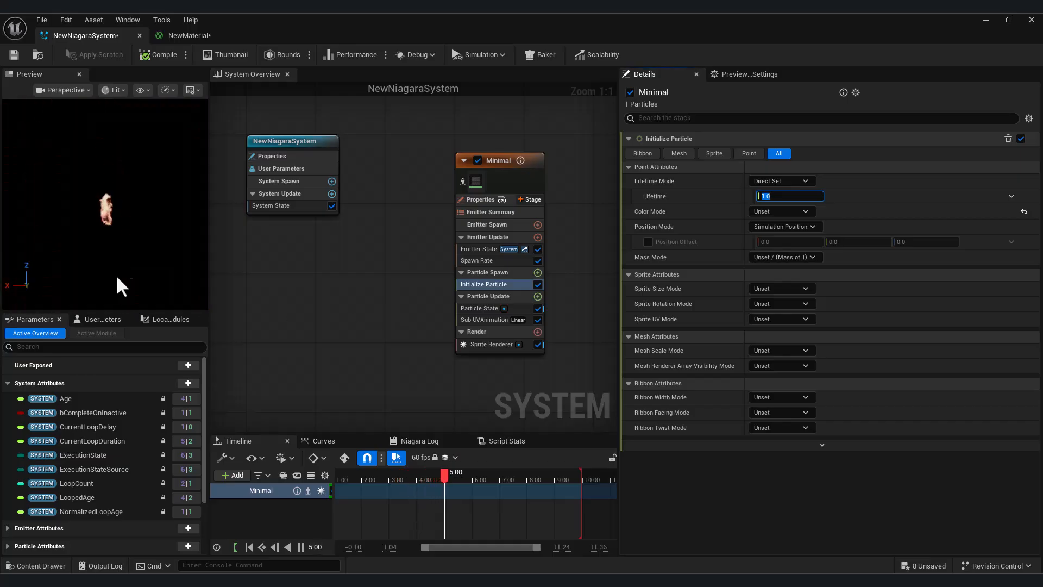
left_click(110, 233)
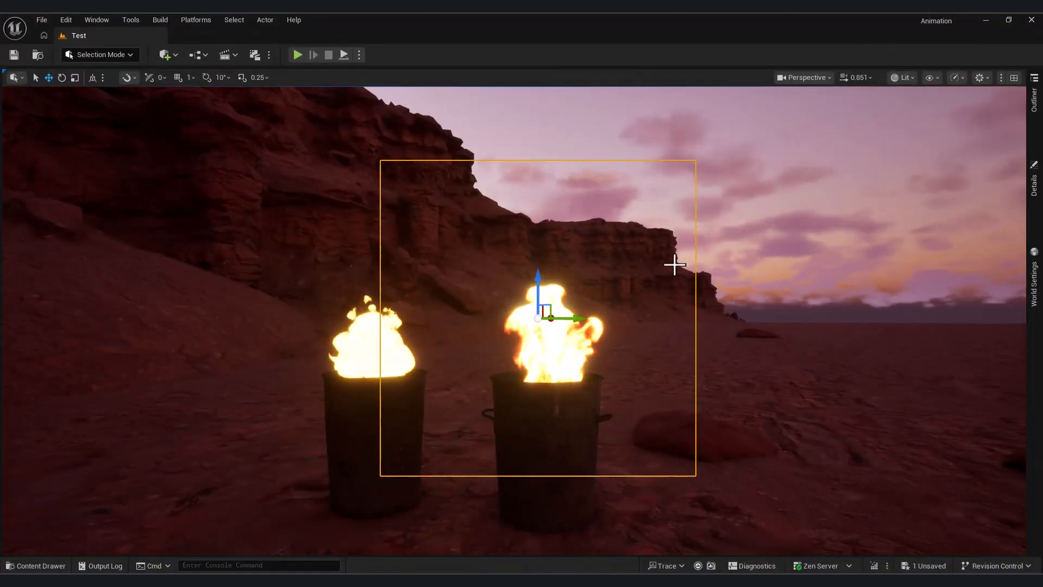
- Nudge the realistic fire slightly sideways over its barrel in the level, and select the stylized fire on the other barrel
left_click(558, 345)
mouse_move(580, 319)
left_mouse_down()
mouse_move(638, 319)
mouse_move(581, 321)
left_mouse_up()
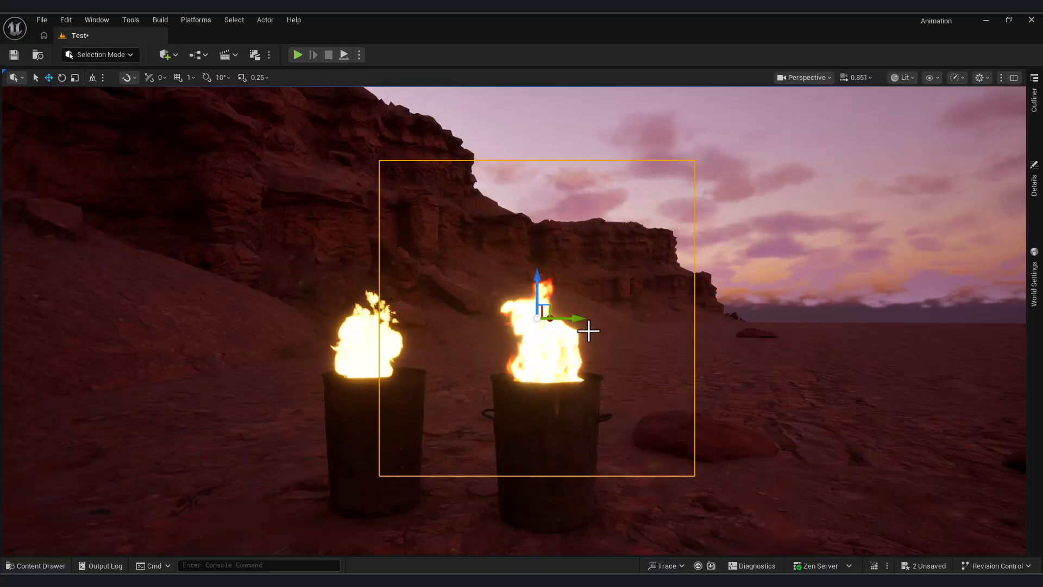
left_click(351, 361)
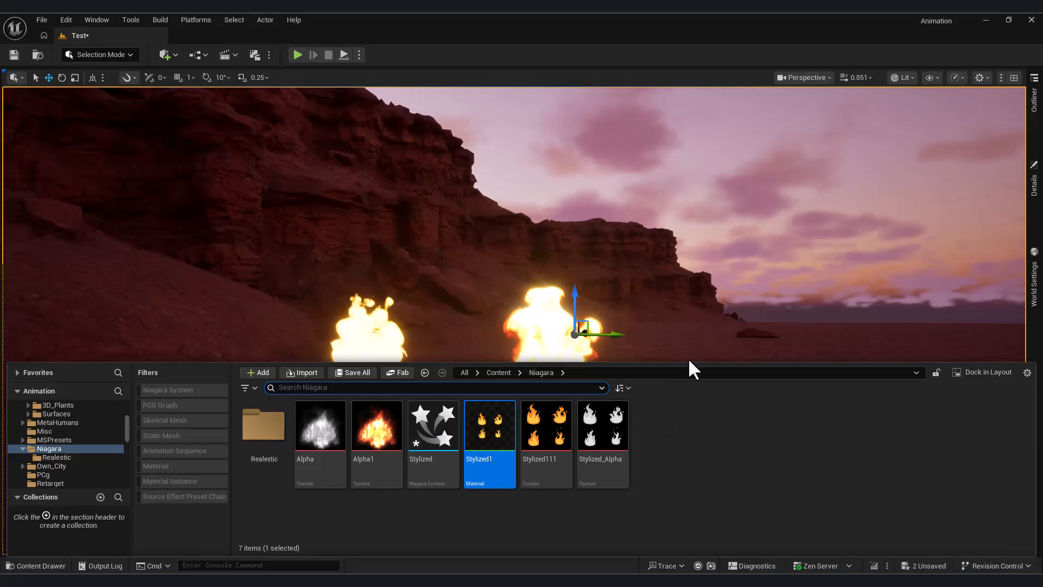
- Duplicate the Stylized1 material in the Niagara folder and name the copy Stylized_Smoke
left_click(701, 300)
key("ctrl+space")
right_click(490, 429)
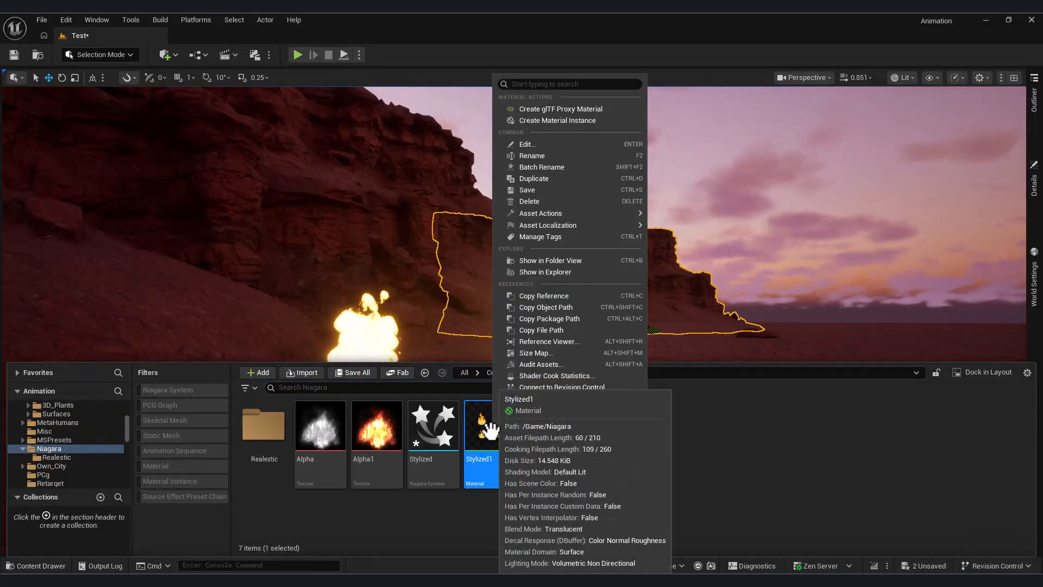
left_click(539, 179)
left_click(561, 462)
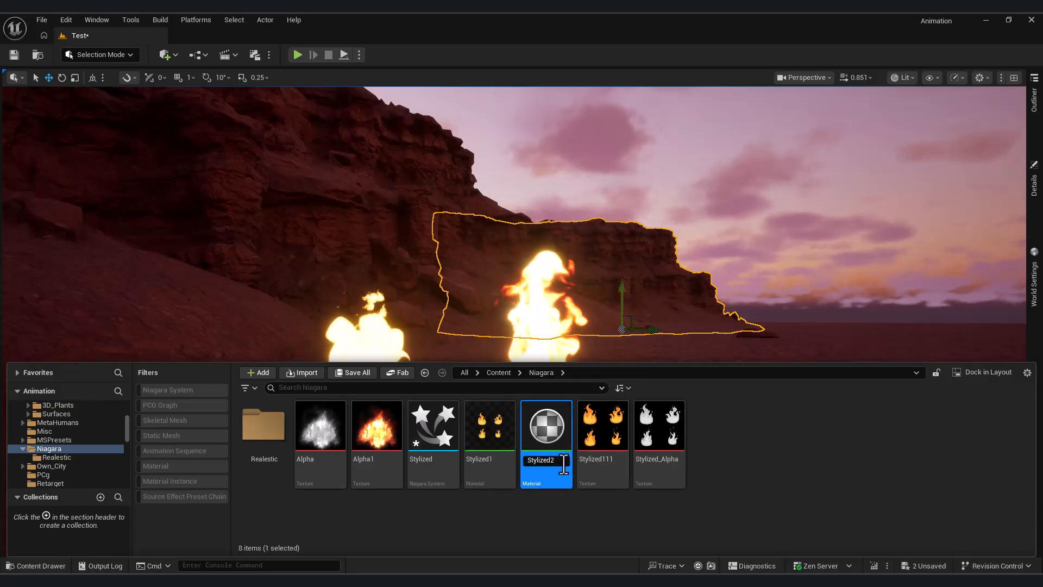
key("BackSpace")
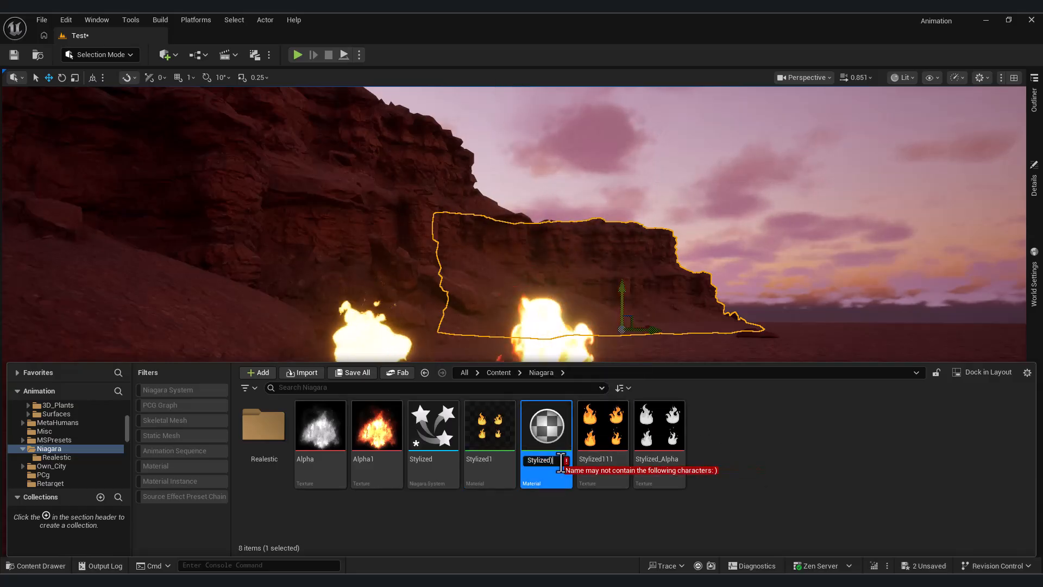
type("_Smoke")
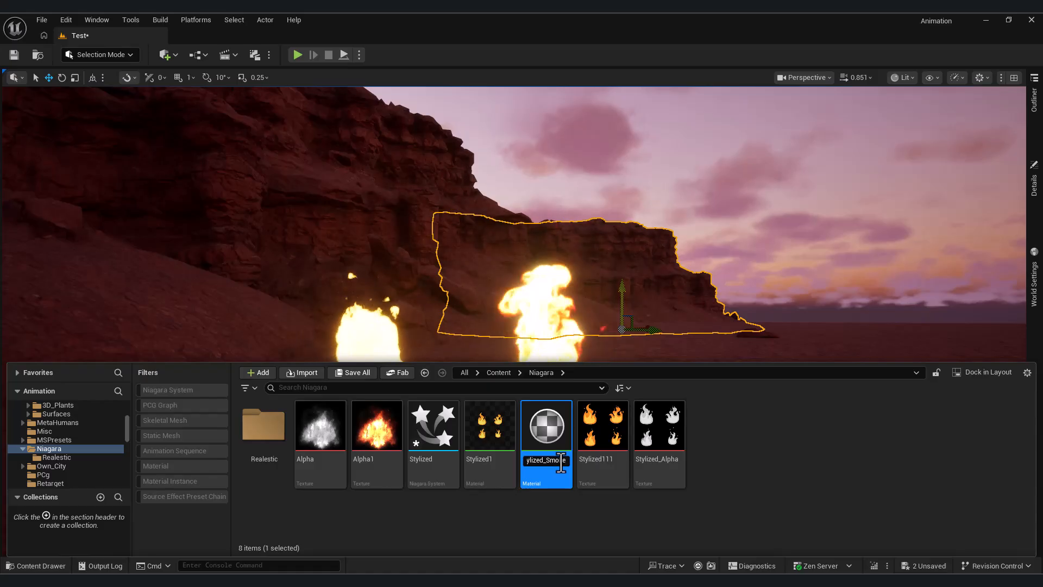
key("Return")
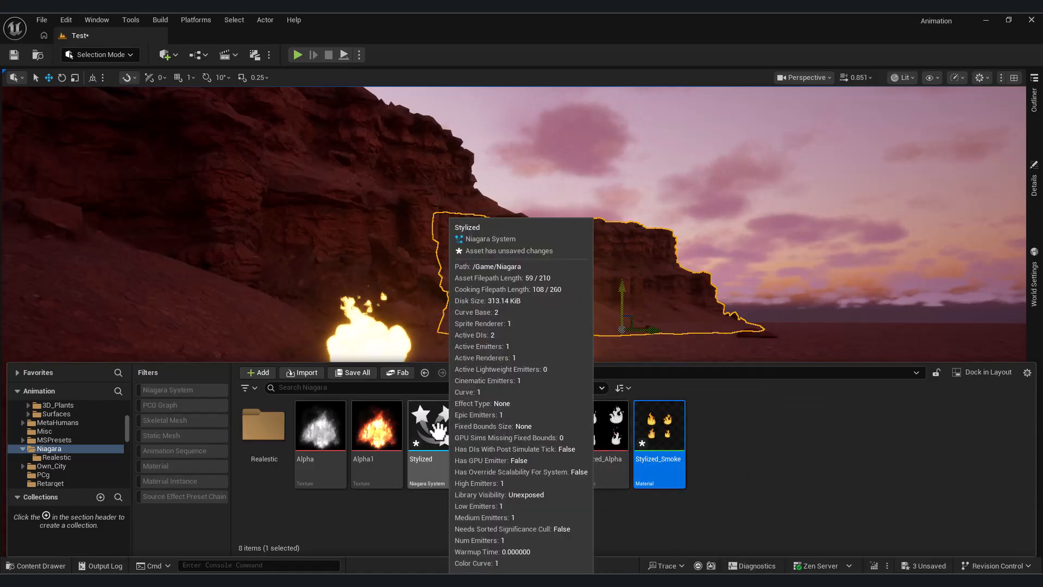
- Open the Stylized Niagara system and rename its Minimal emitter to Stylized_Fire
double_click(448, 456)
scroll(639, 263, "up", 3)
left_click(634, 256)
left_click(634, 256)
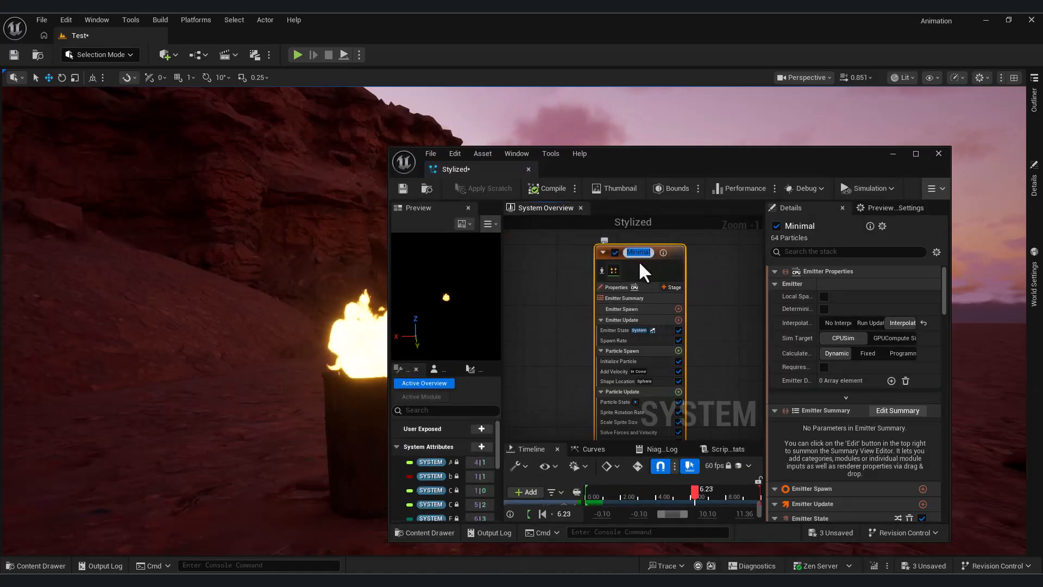
type("St")
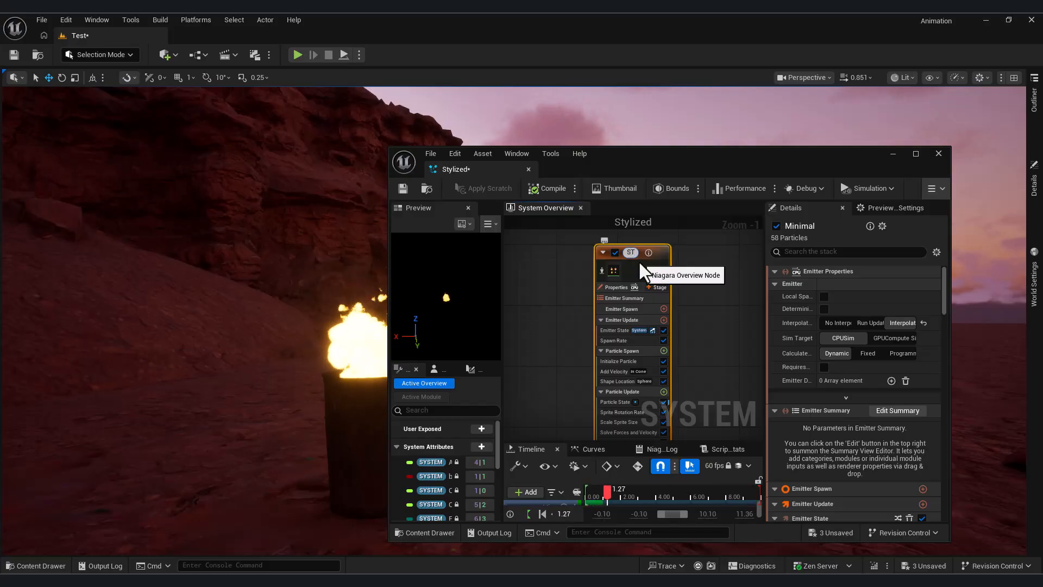
type("ylized_Fire")
key("Return")
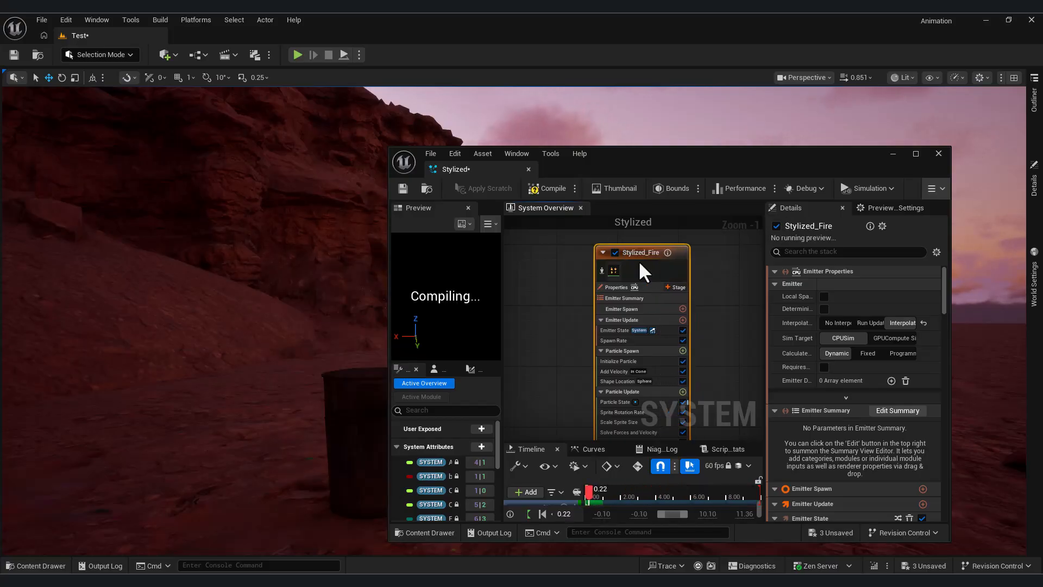
- Duplicate the Stylized_Fire emitter, place the copy beside it, and rename it Smoke1
right_click_drag(714, 303, 650, 289)
key("ctrl+d")
left_click_drag(685, 273, 712, 257)
double_click(702, 245)
type("Smoke1")
key("Return")
right_click_drag(687, 286, 702, 273)
- In the Stylized_Smoke material, disconnect the Base Color and Emissive Color inputs, leaving Opacity connected, and save
left_click_drag(744, 161, 820, 189)
left_click(50, 565)
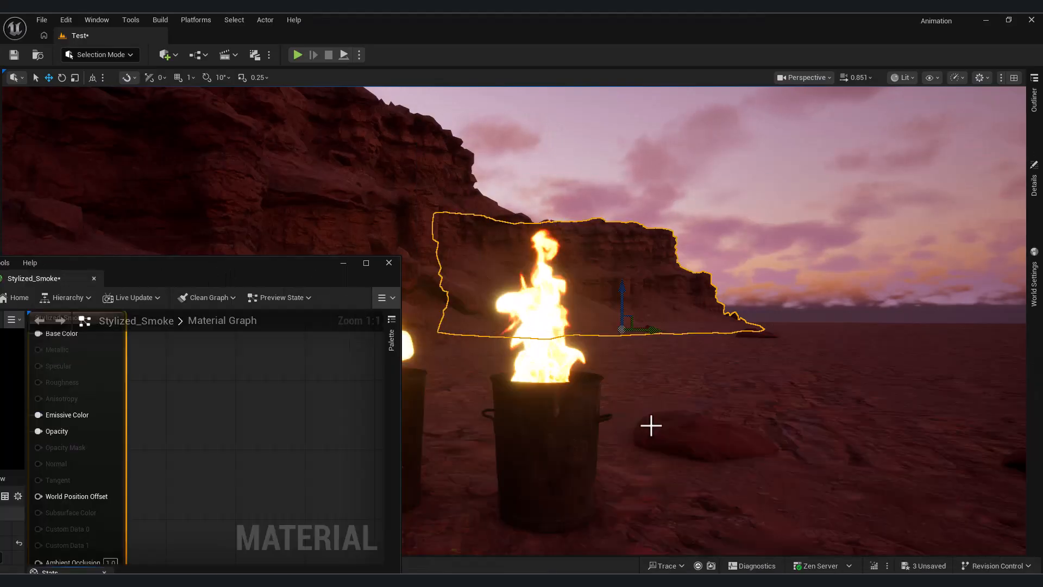
scroll(353, 340, "down", 3)
double_click(238, 263)
right_click_drag(803, 171, 1024, 282)
left_click(745, 211, "alt")
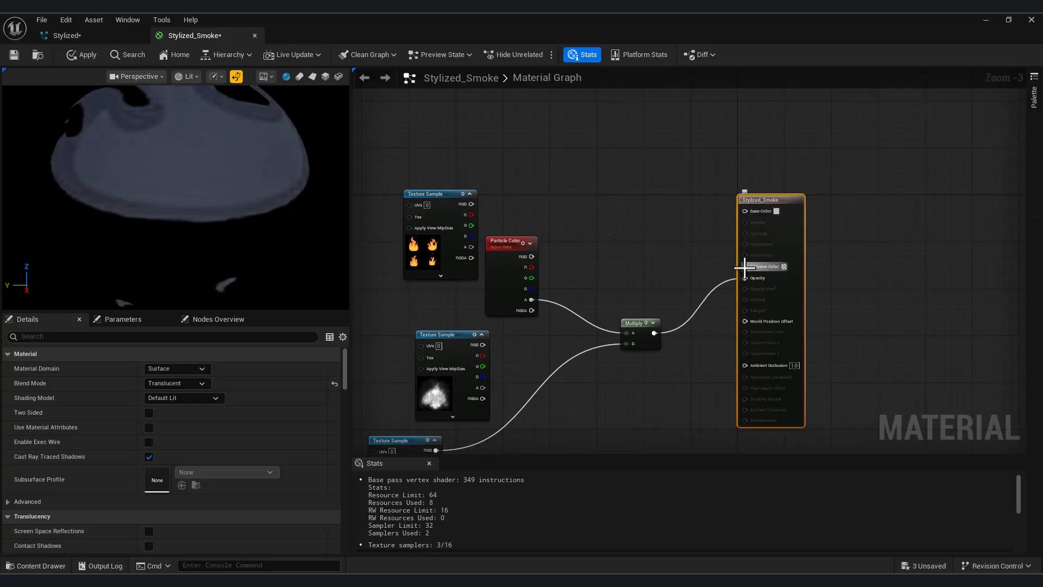
left_click(14, 54)
- Assign the Stylized_Smoke material to the Smoke1 emitter's Sprite Renderer in the Stylized system
left_click(76, 35)
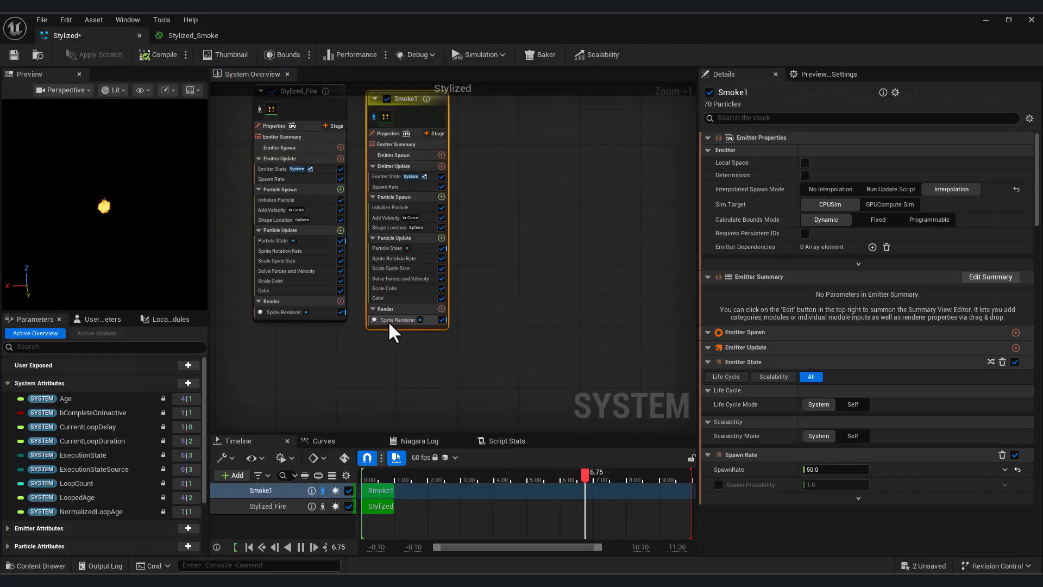
left_click(390, 320)
left_click(839, 230)
- Shrink and reposition the Niagara editor so the level shows, and set Smoke1's spawn rate to 40
left_click(1008, 20)
left_click_drag(592, 173, 746, 130)
left_click(722, 283)
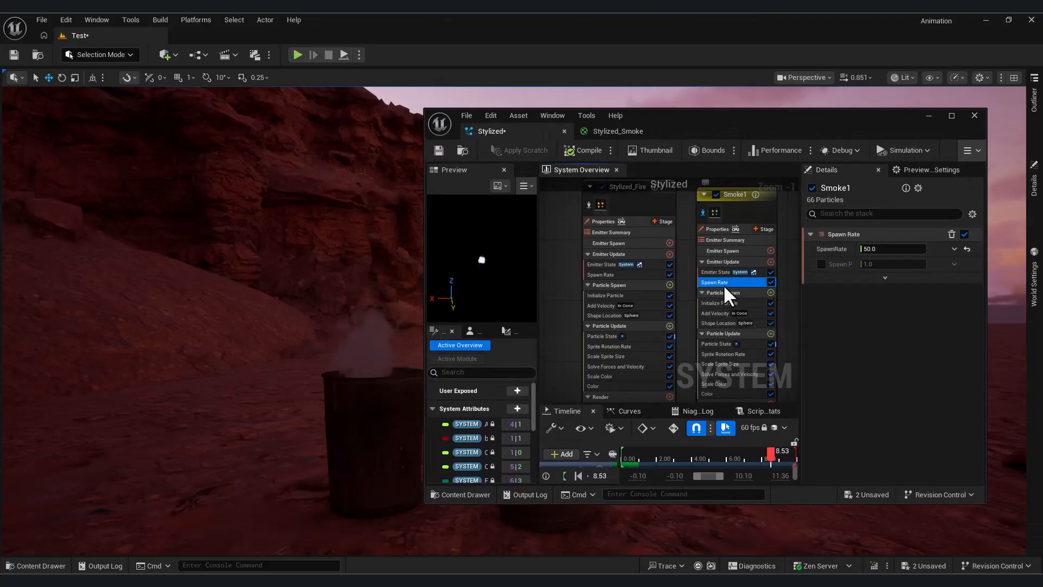
left_click(887, 247)
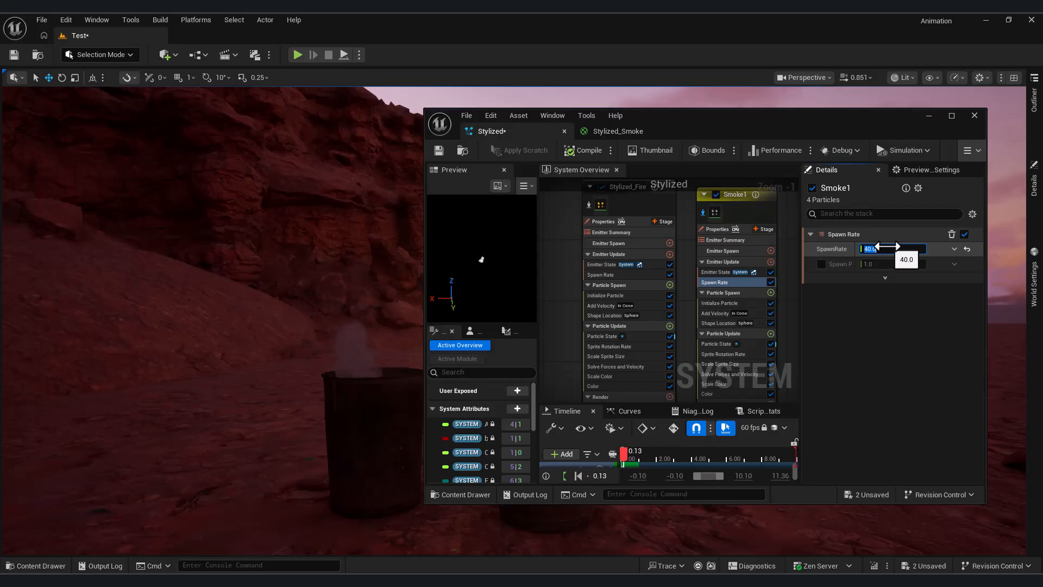
- Set Smoke1's random particle lifetime to a minimum of 3 and a maximum of 3.8
left_click(735, 301)
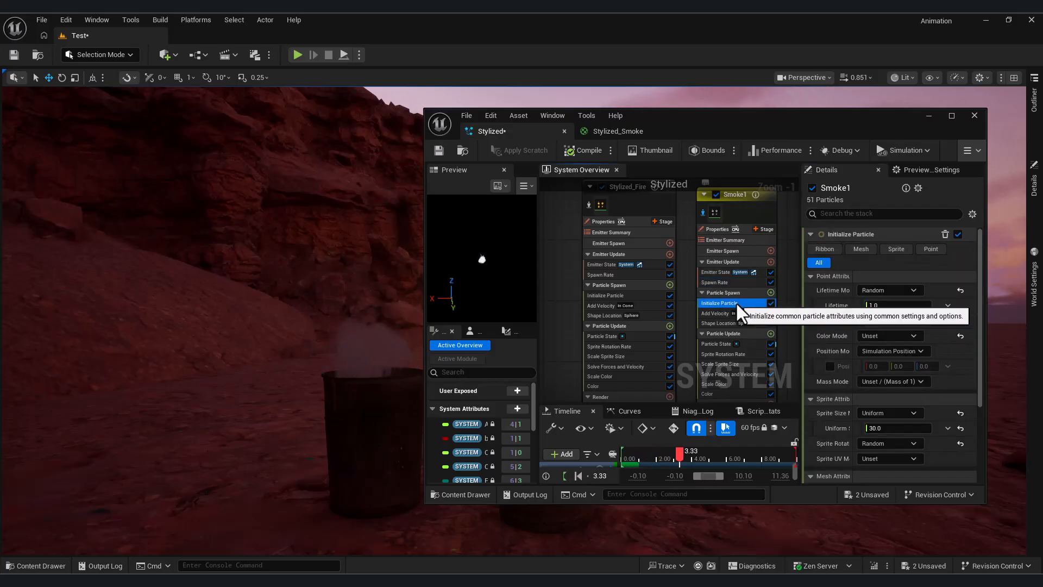
left_click(896, 305)
type("2")
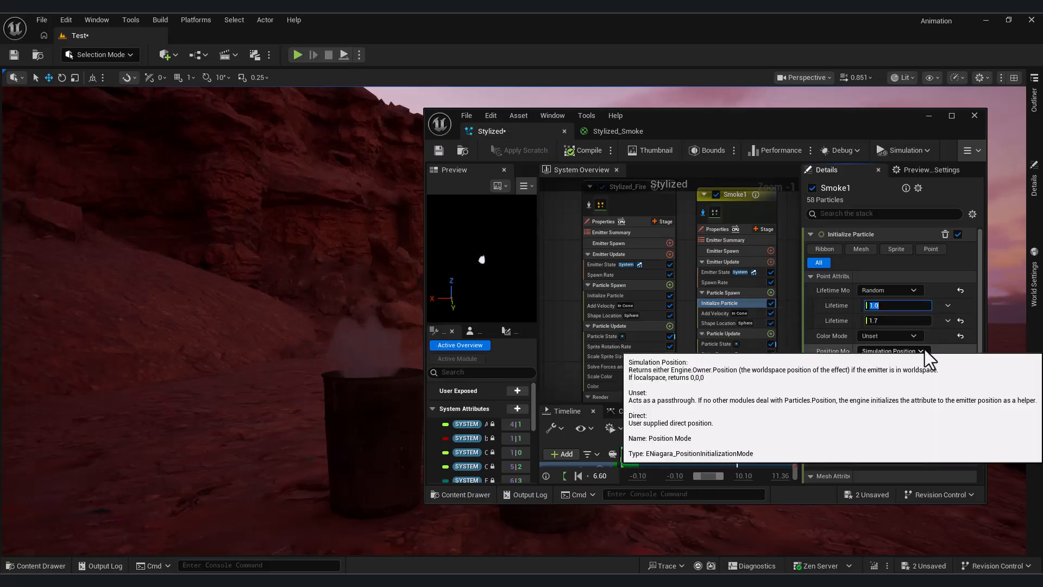
left_click(883, 320)
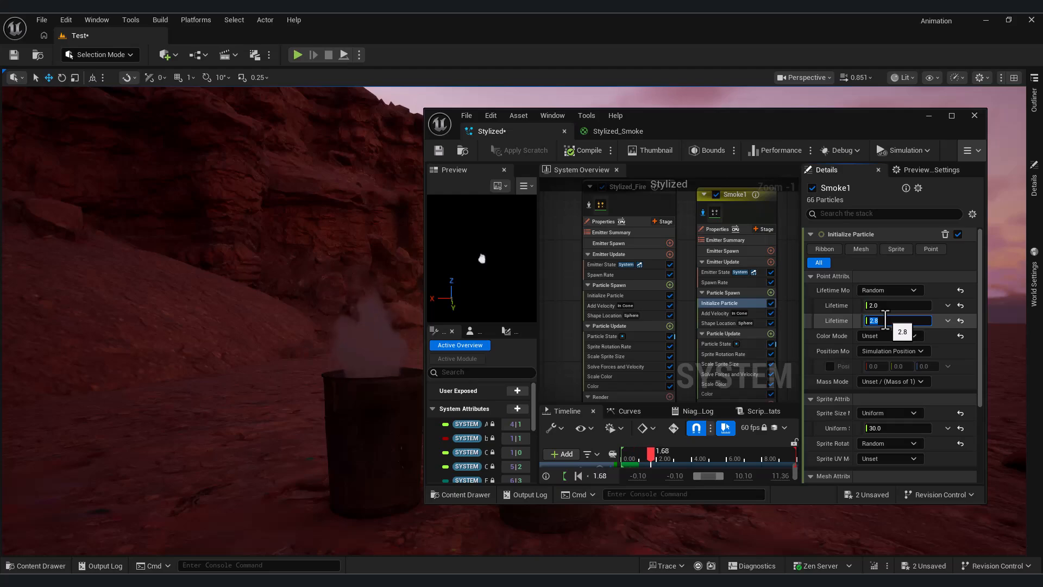
type("3")
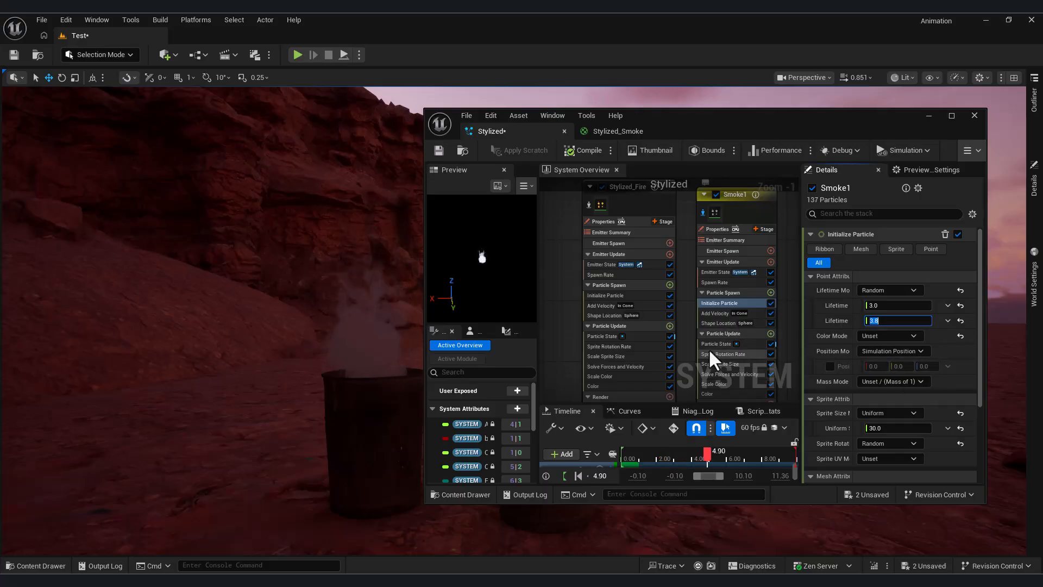
- Set Smoke1's Add Velocity speed range to a minimum of 10 and a maximum of 45
left_click(715, 314)
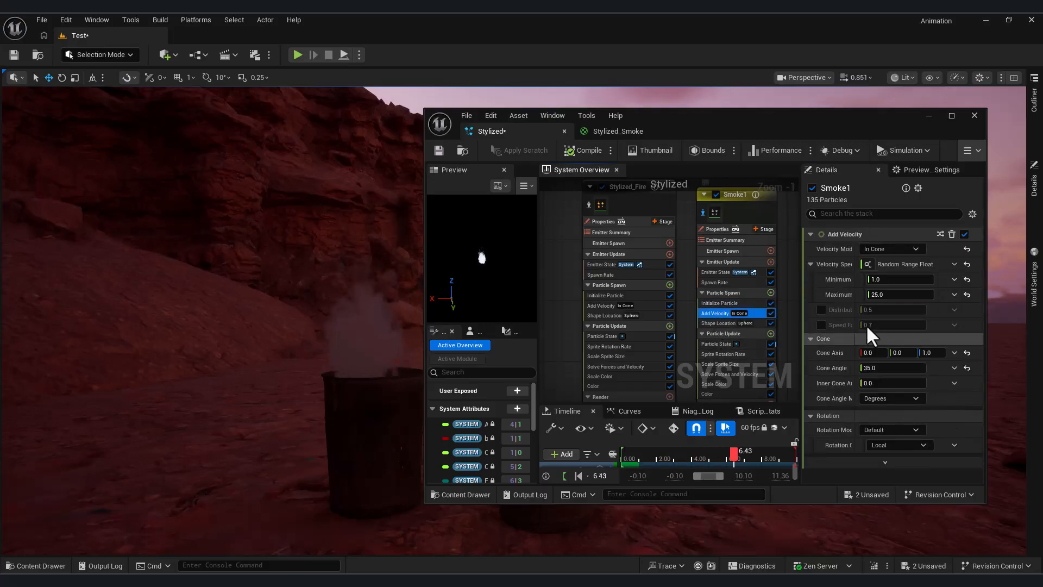
left_click(900, 294)
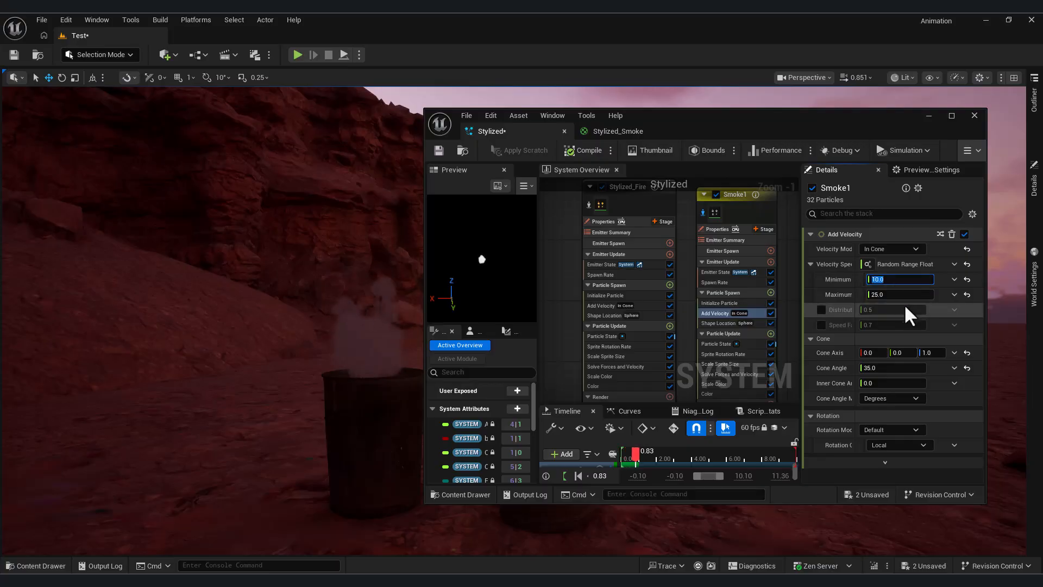
type("45")
key("Return")
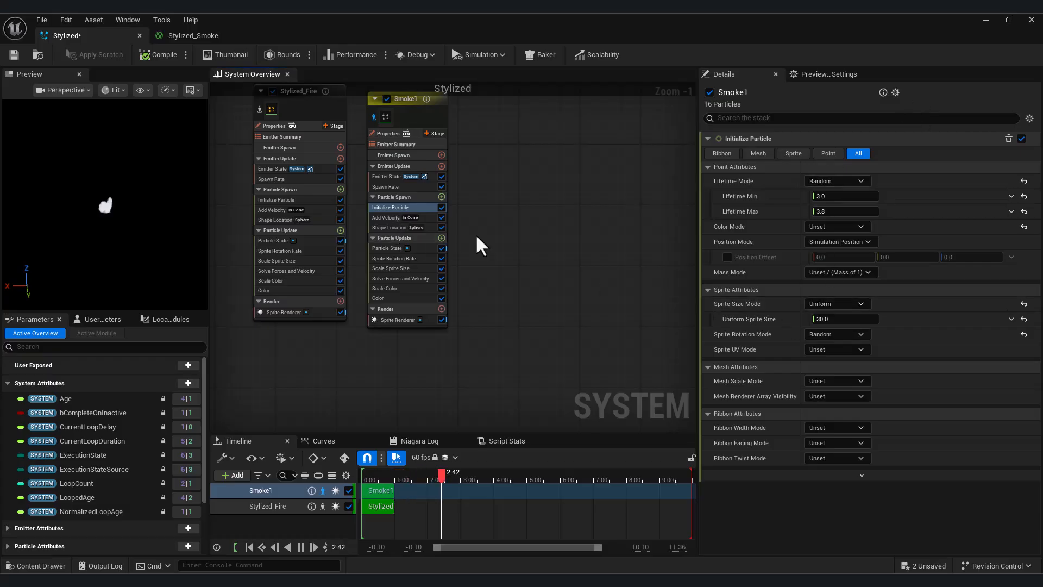
- Switch Smoke1's sprite size mode to Random Uniform, with a minimum of 20 and a maximum of 45
left_click(852, 304)
left_click(842, 365)
left_click(854, 320)
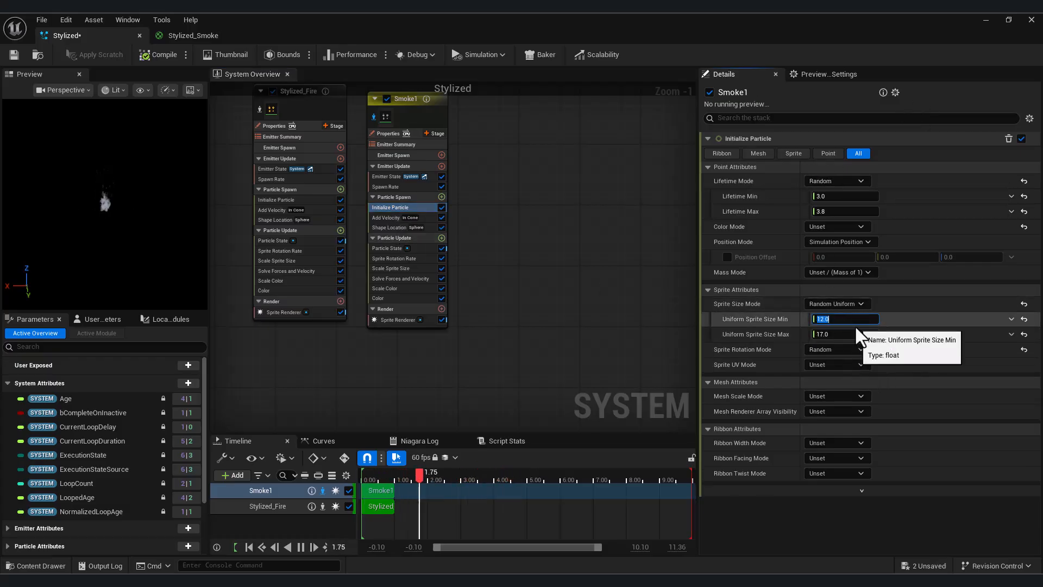
type("20")
key("Tab")
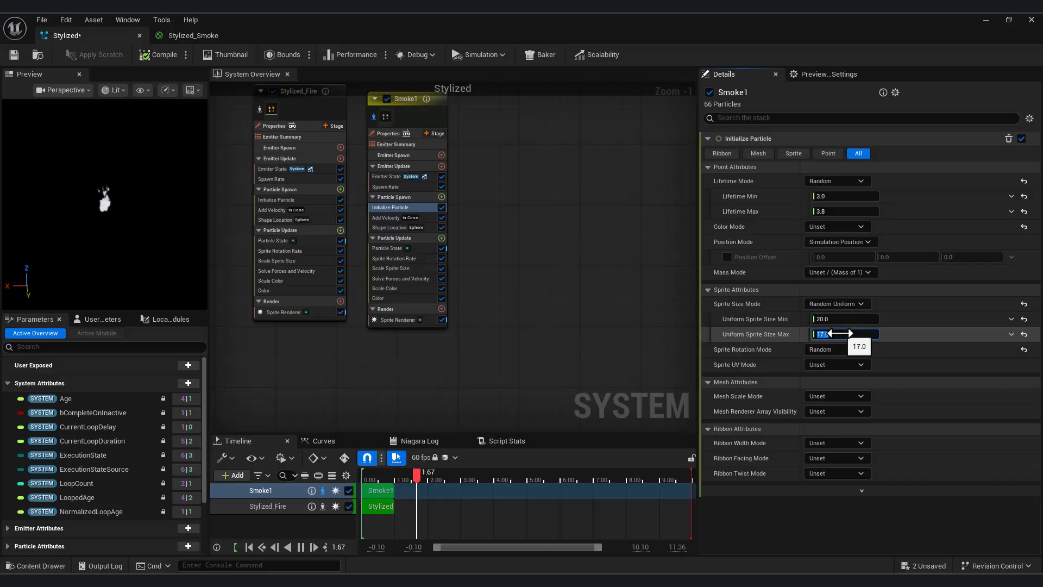
type("45")
left_click(1009, 19)
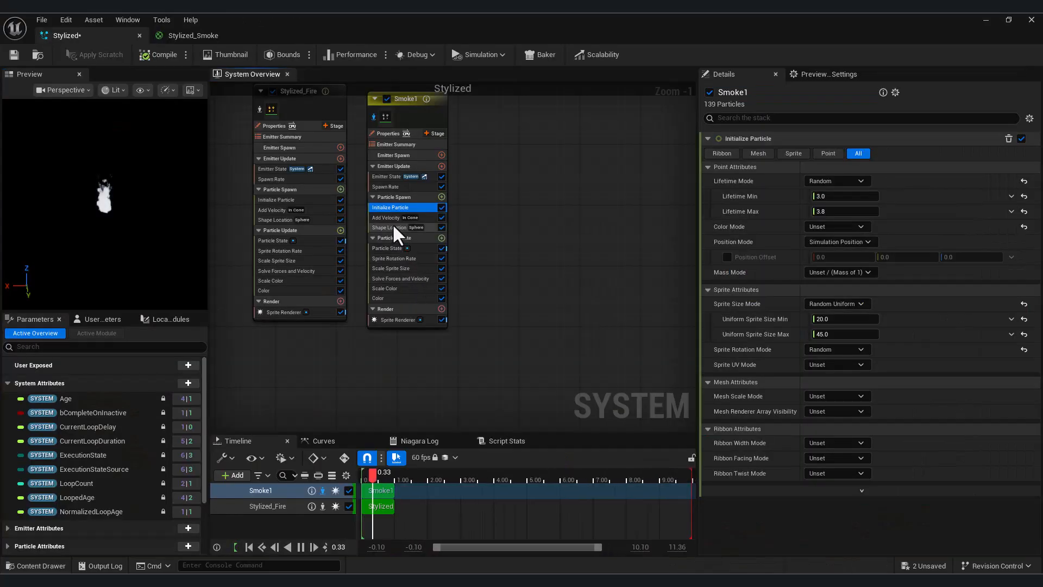
- Pause the simulation preview and set the sphere radius of Smoke1's Shape Location to 15
left_click(391, 226)
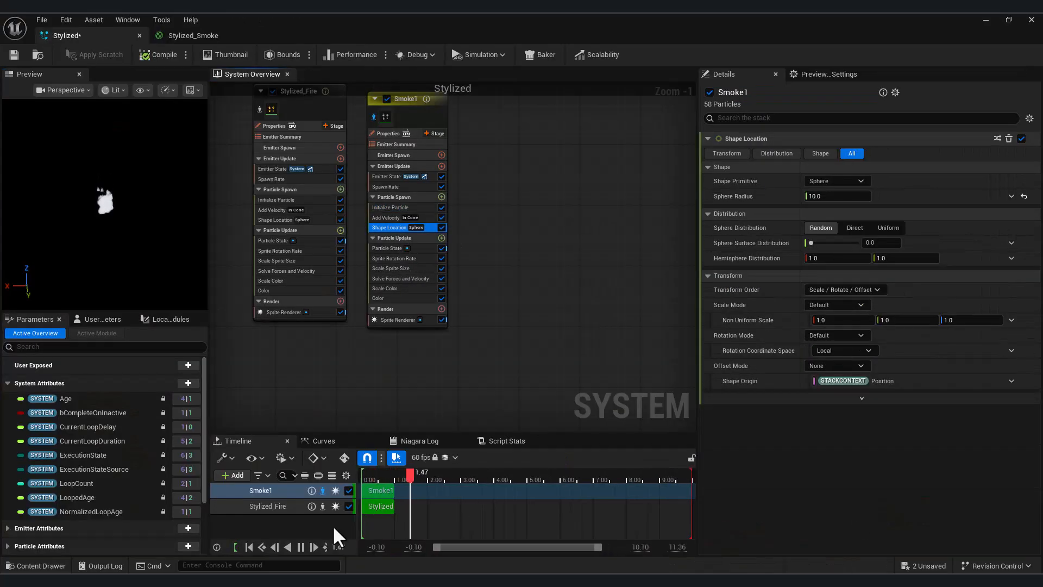
left_click(301, 547)
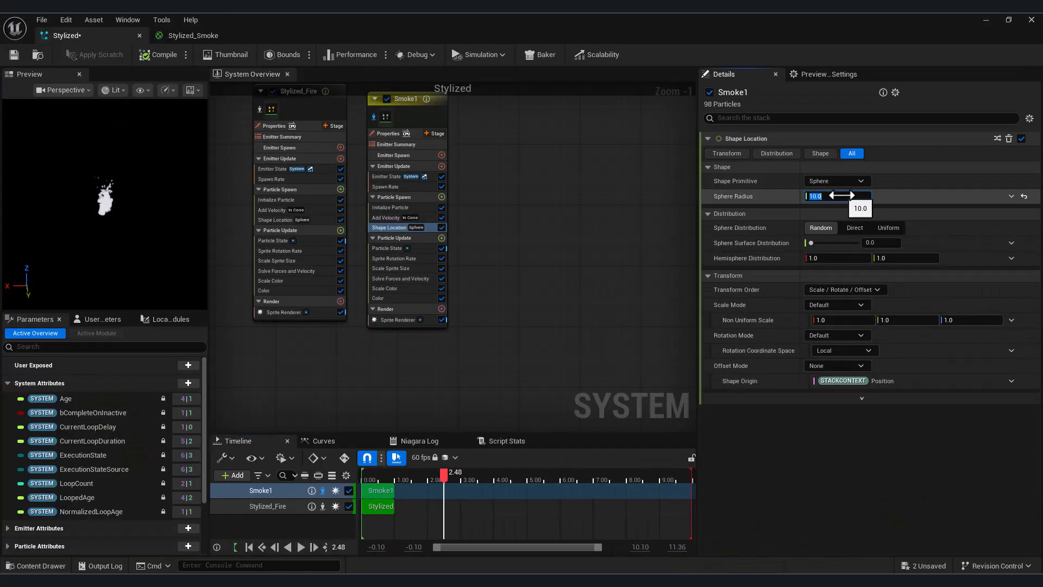
left_click(841, 196)
type("15")
key("Return")
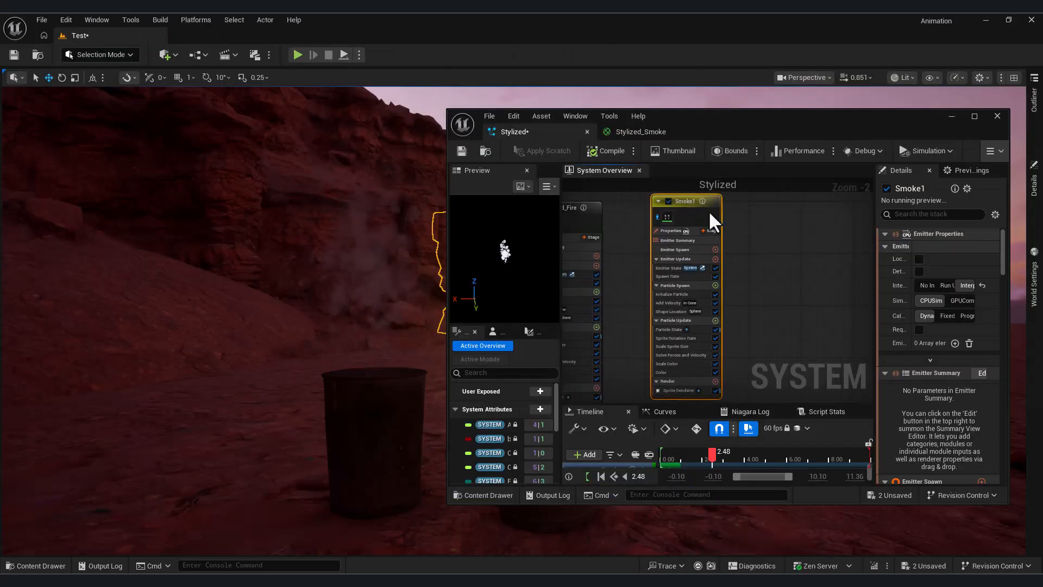
- Apply the curve template that rises quickly and falls off gradually to Smoke1's Scale Sprite Size, and review the result on the barrels
left_click(683, 346)
left_click_drag(874, 334, 647, 354)
left_click(880, 284)
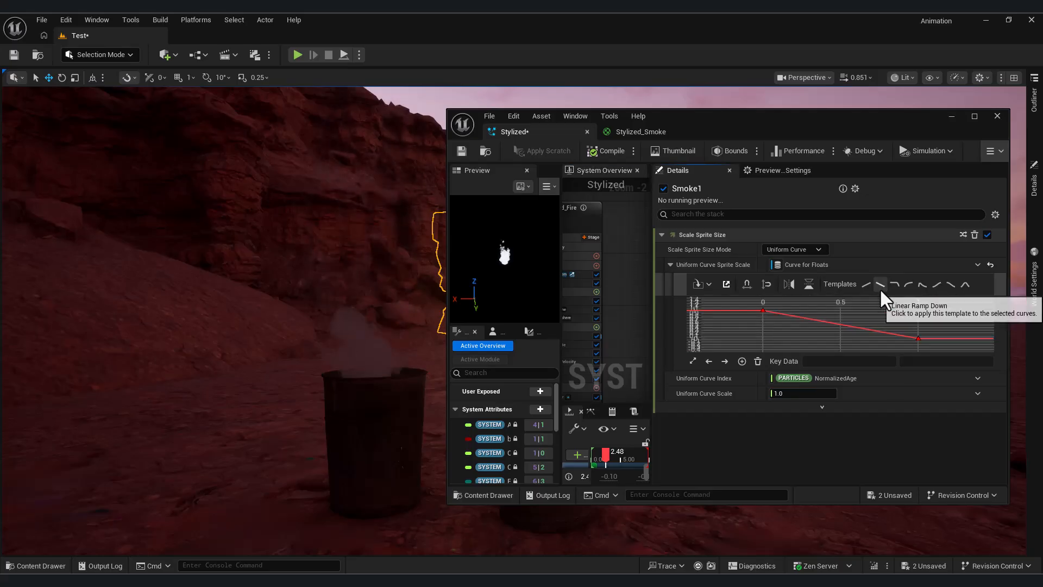
left_click(922, 284)
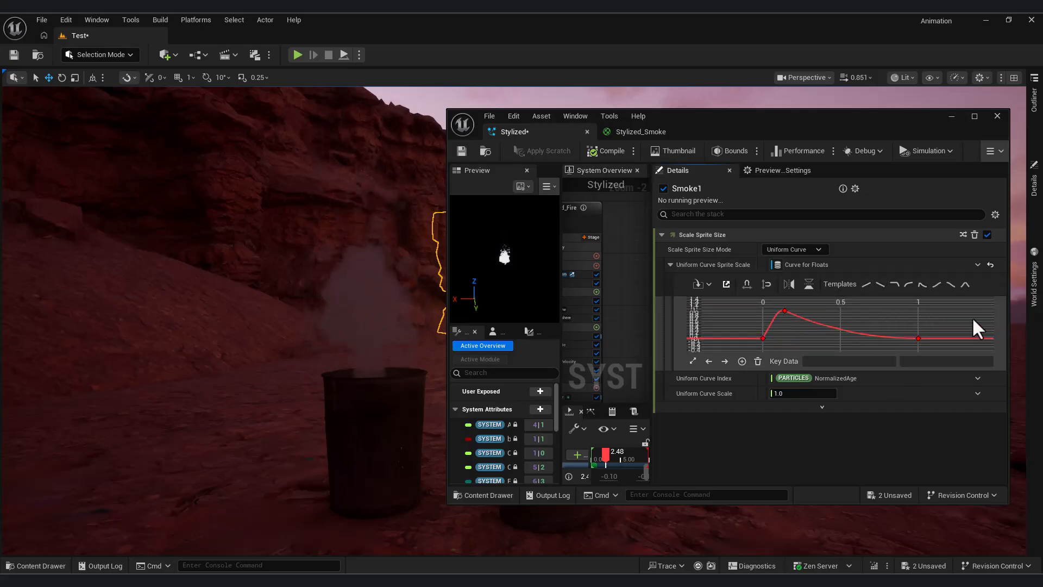
left_click_drag(649, 316, 835, 318)
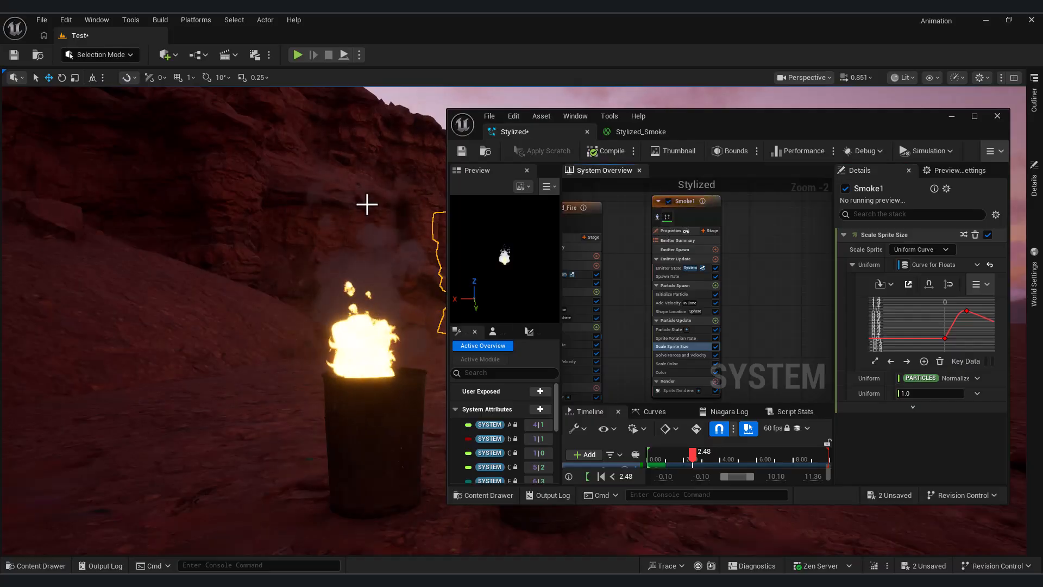
key("s")
right_click_drag(327, 326, 356, 323)
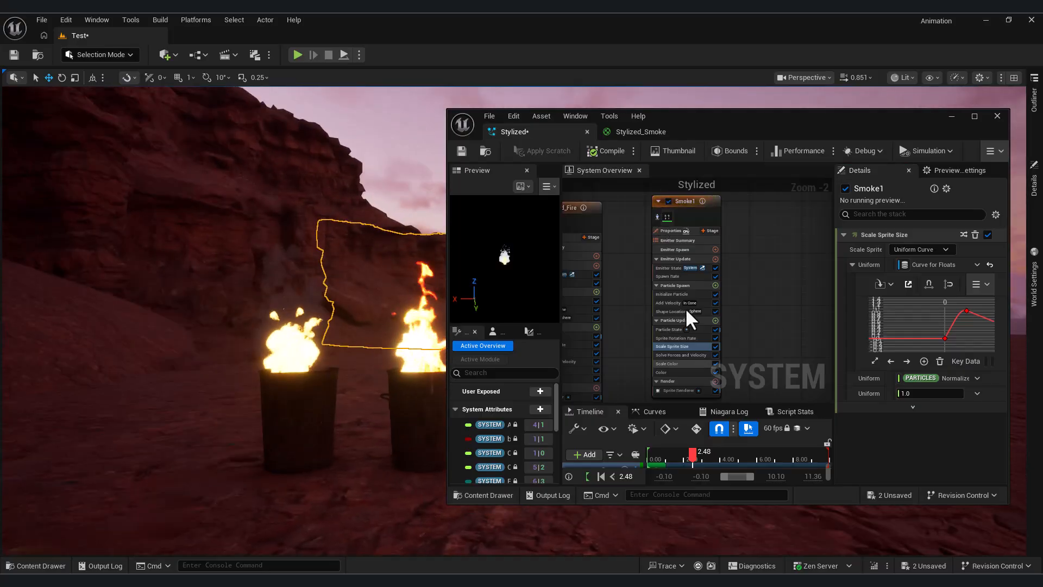
right_click_drag(621, 322, 702, 308)
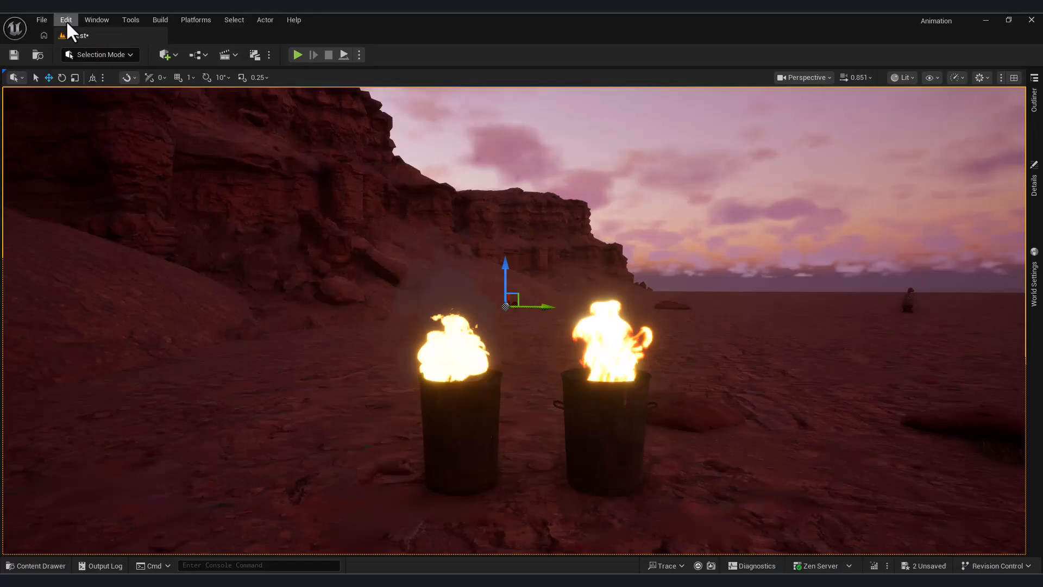
- Open the plugin list and search for "niagara" to check that the Niagara and NiagaraFluids plugins are enabled
left_click(67, 20)
left_click(104, 199)
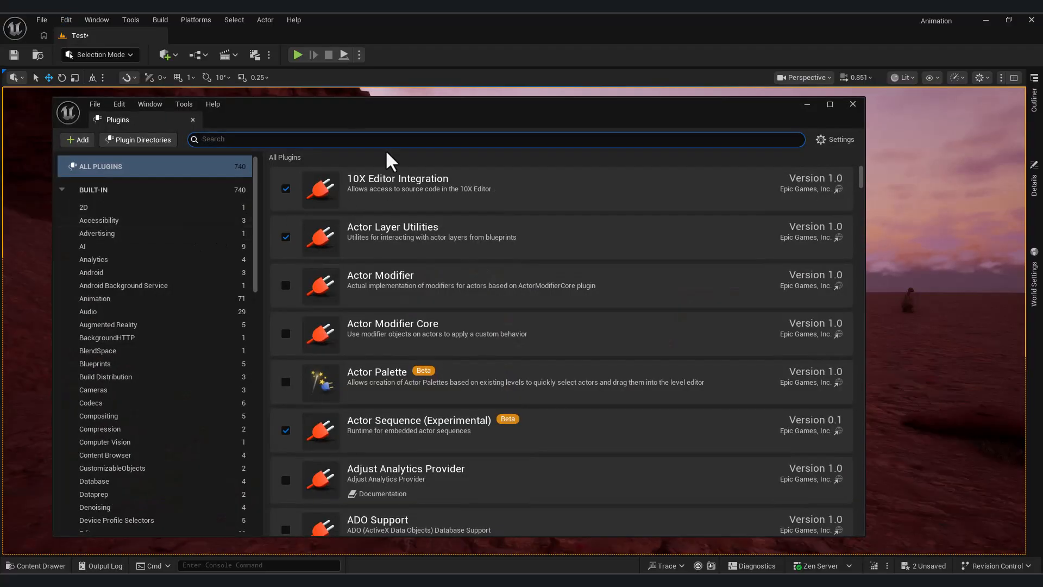
type("niag")
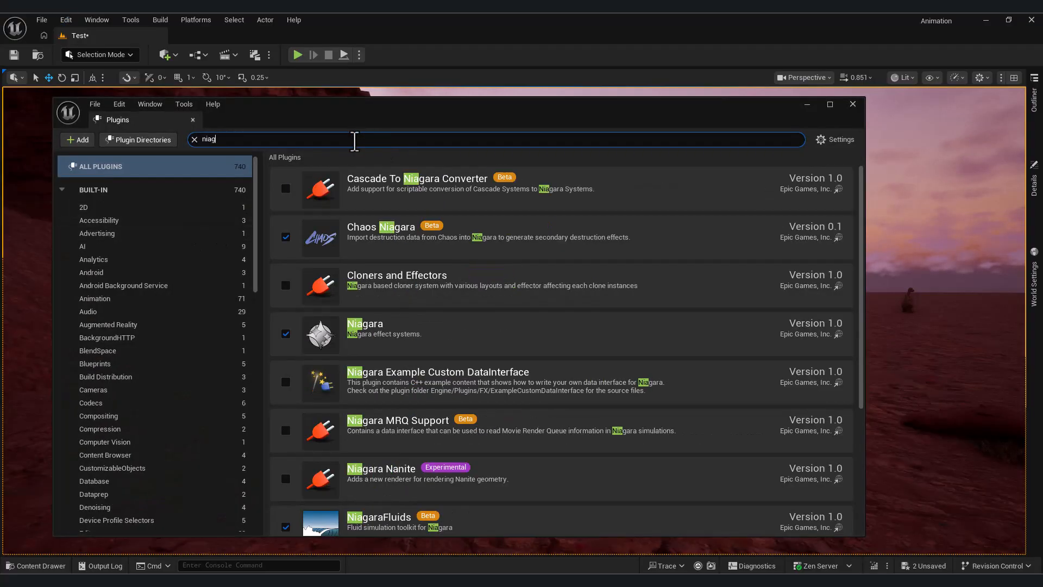
key("BackSpace")
key("BackSpace")
type("a")
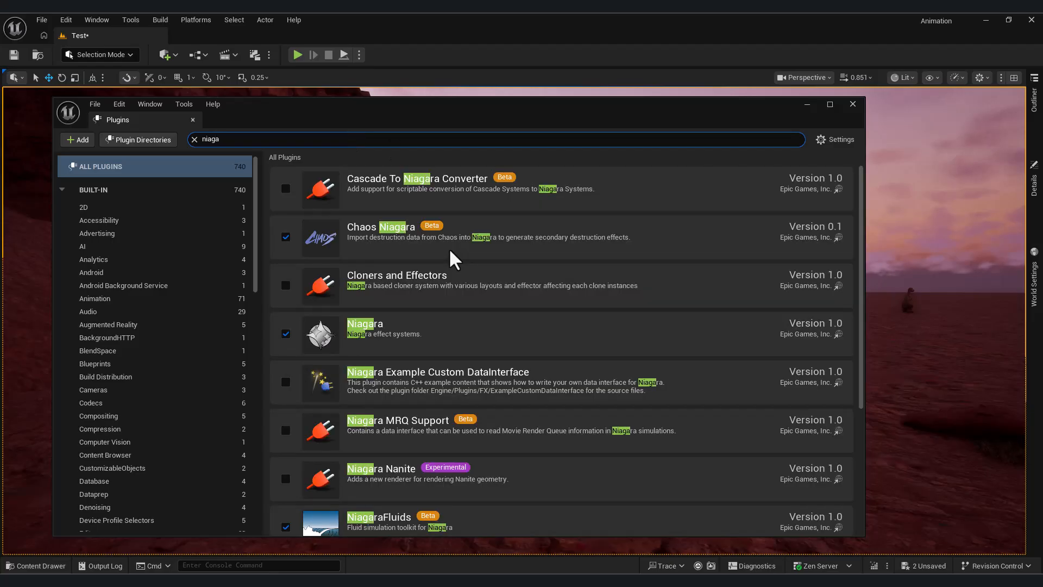
type("ra")
scroll(467, 483, "down", 1)
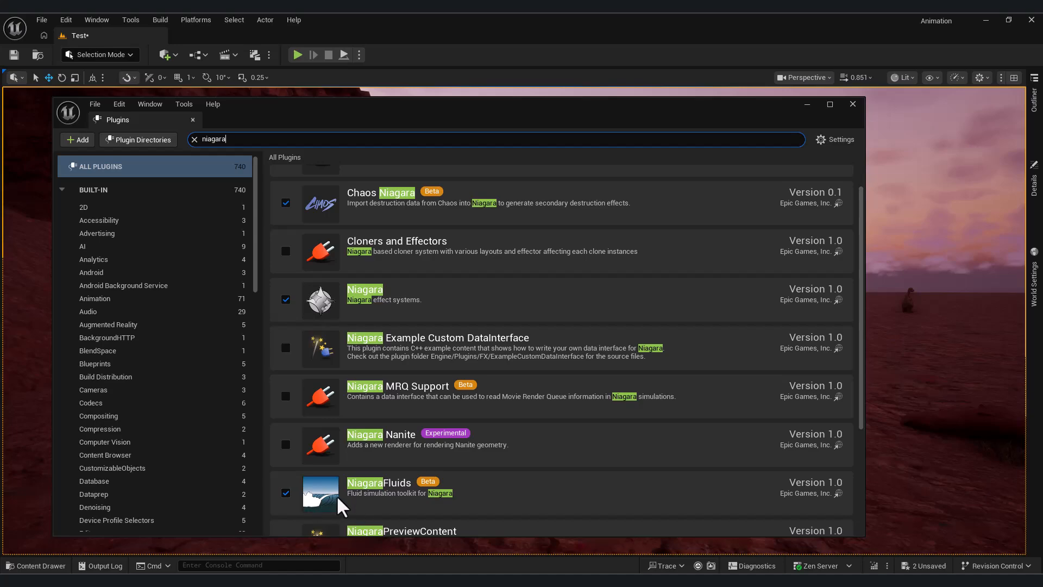
scroll(286, 435, "down", 2)
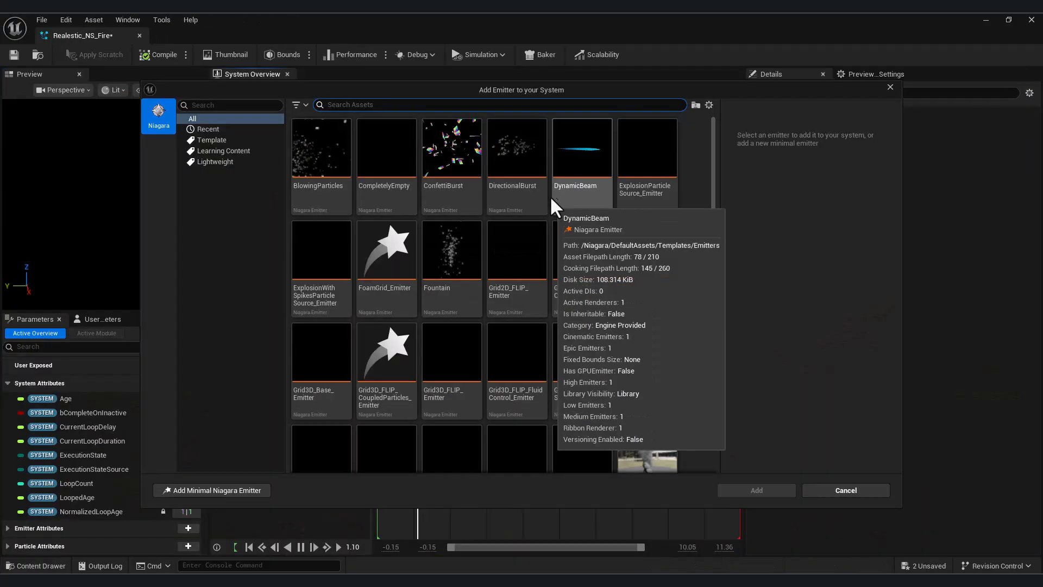
- Add the Grid3D_Gas_Master_Emitter to the Realestic_NS_Fire system and collapse its node
scroll(655, 299, "down", 3)
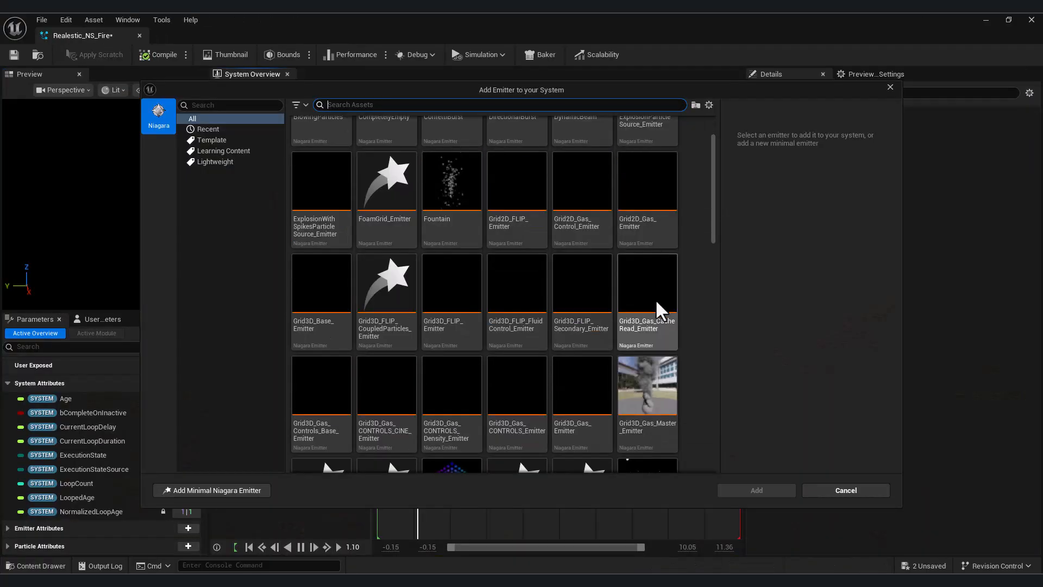
left_click(641, 326)
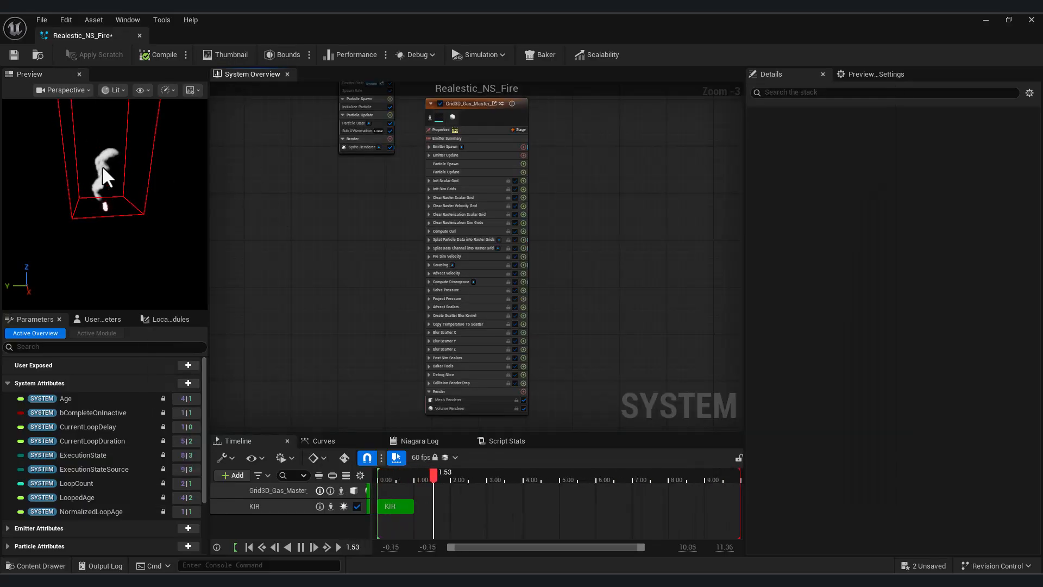
left_click(431, 103)
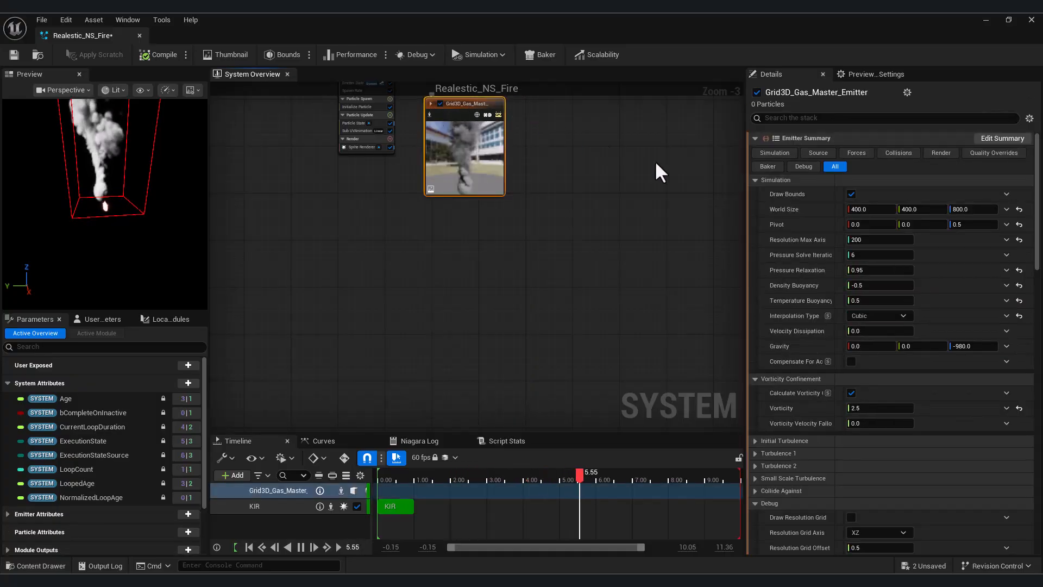
- Turn off the sphere source in the source settings of Grid3D_Gas_Master_Emitter
left_click(819, 152)
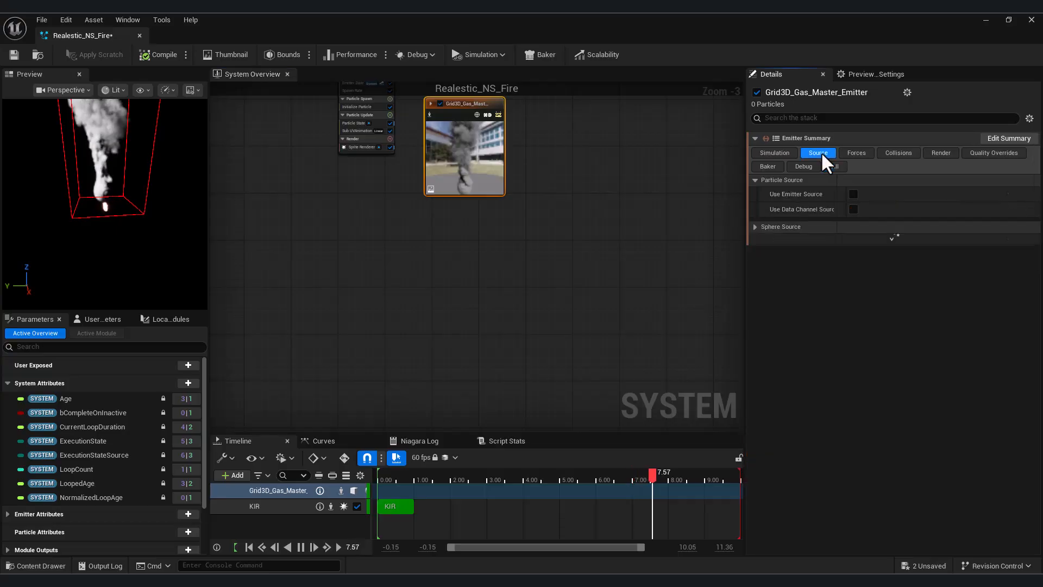
left_click(756, 225)
left_click(852, 241)
left_click(755, 225)
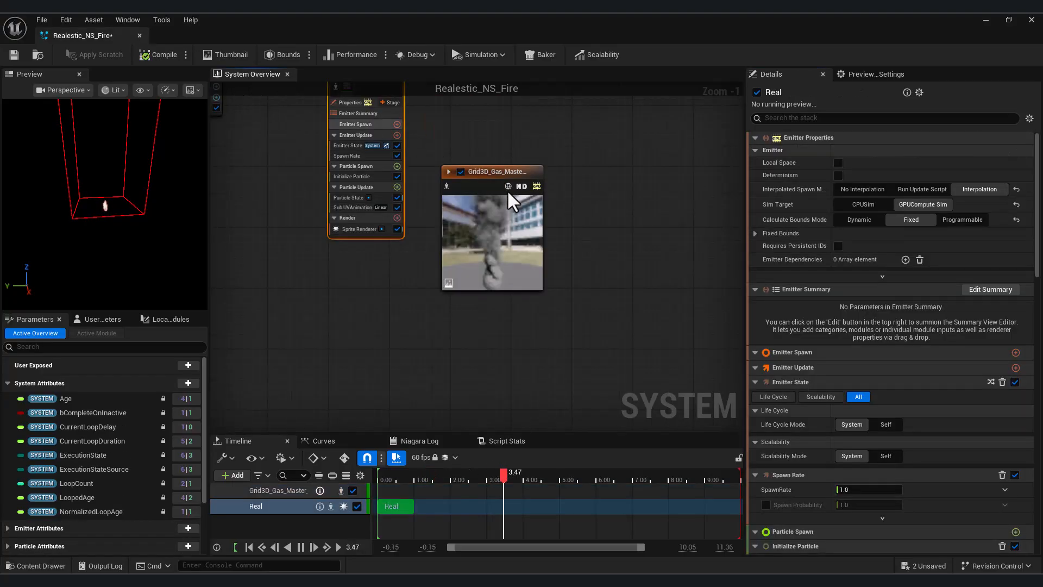
- Enable Use Emitter Source in the particle source settings of Grid3D_Gas_Master_Emitter
left_click(484, 168)
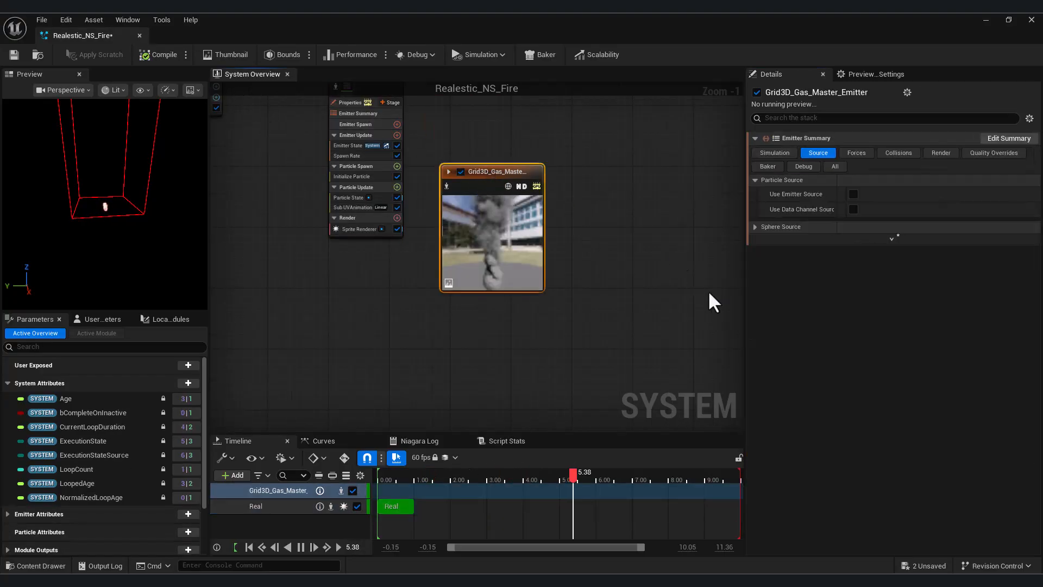
left_click(853, 194)
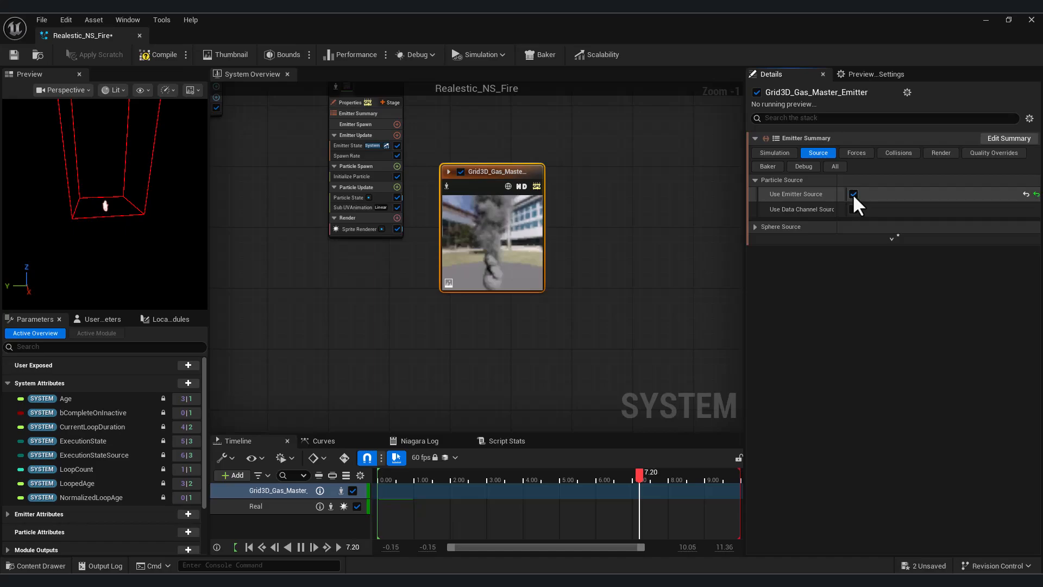
right_click(303, 228)
left_click(302, 182)
right_click_drag(296, 162, 316, 248)
- Bind the gas emitter's Particle Attribute Reader to the emitter named Real
left_click(494, 258)
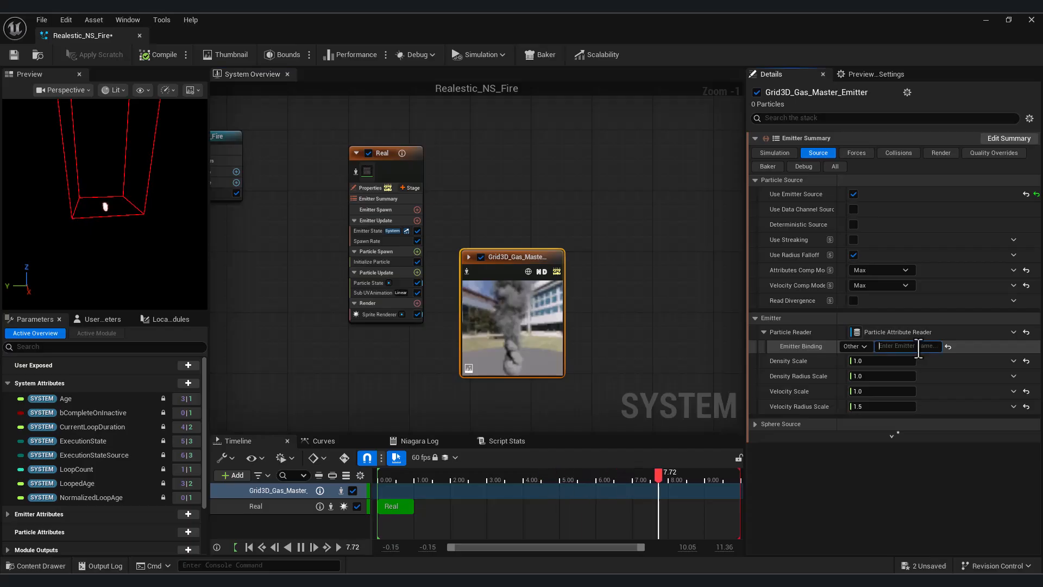
left_click(918, 348)
type("Real")
left_click(113, 214)
scroll(112, 214, "up", 5)
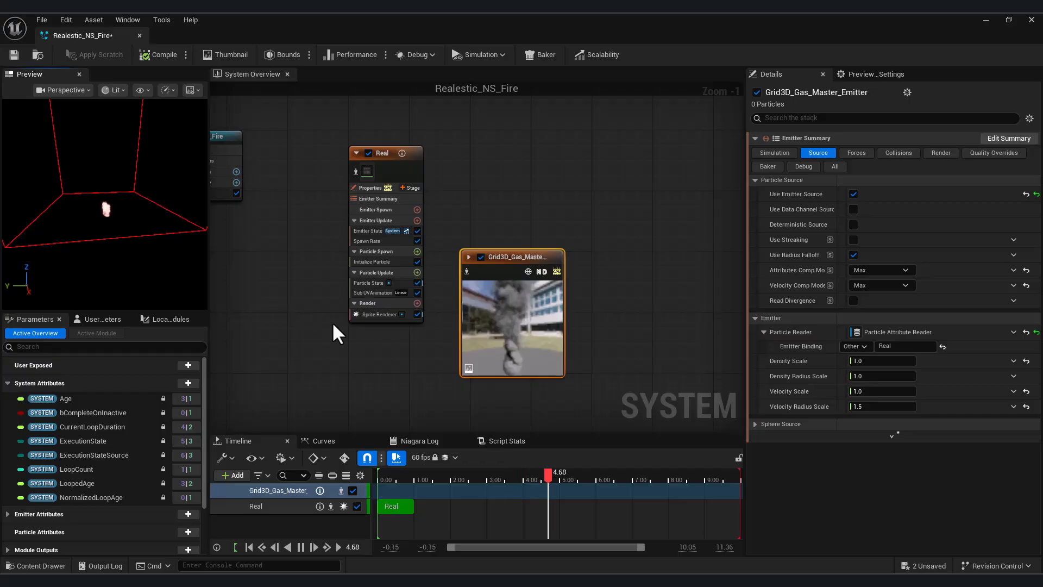
- Add a Set Fluid Source Attributes module to the Particle Update stage of the Real emitter
left_click(418, 144)
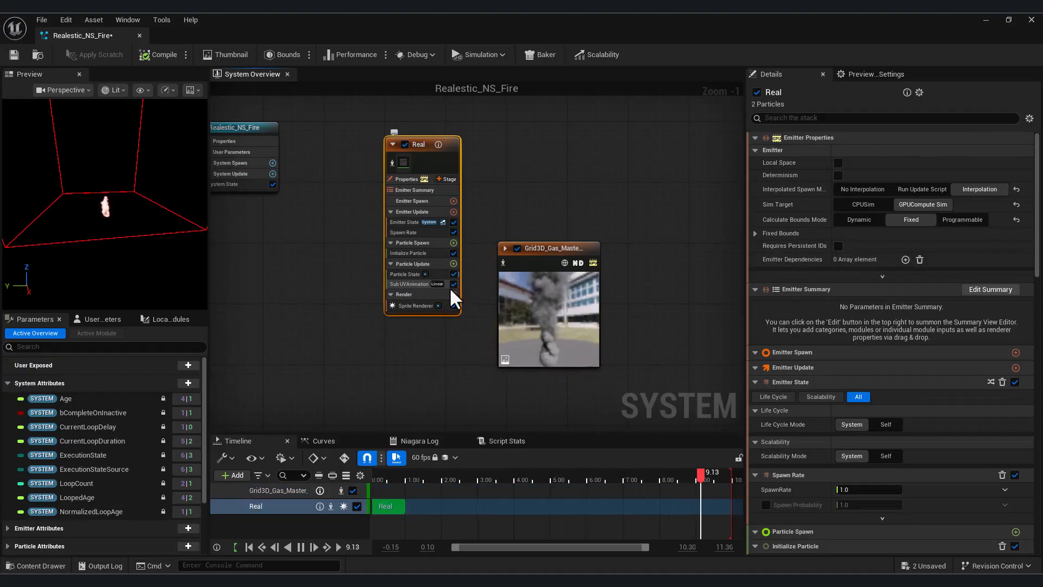
left_click(453, 263)
type("set")
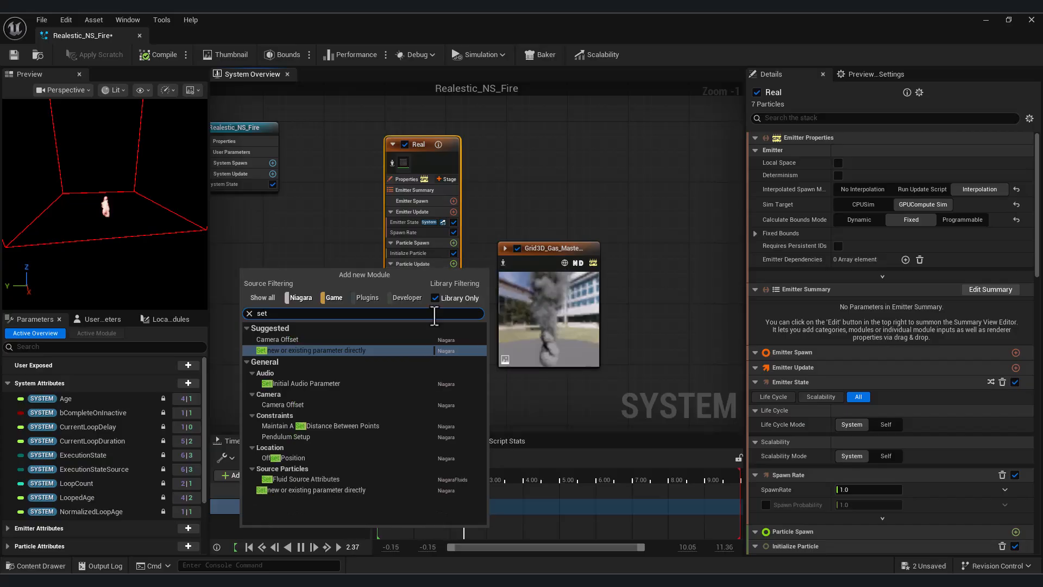
left_click(315, 481)
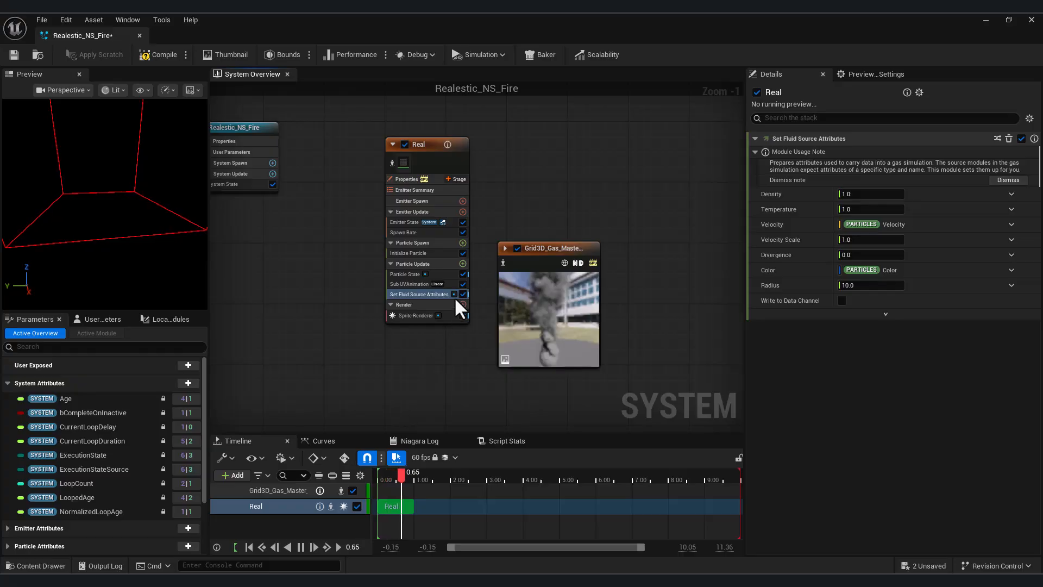
- Try a density of 5 in Real's Set Fluid Source Attributes and check the emitter's Fixed bounds mode
left_click(854, 194)
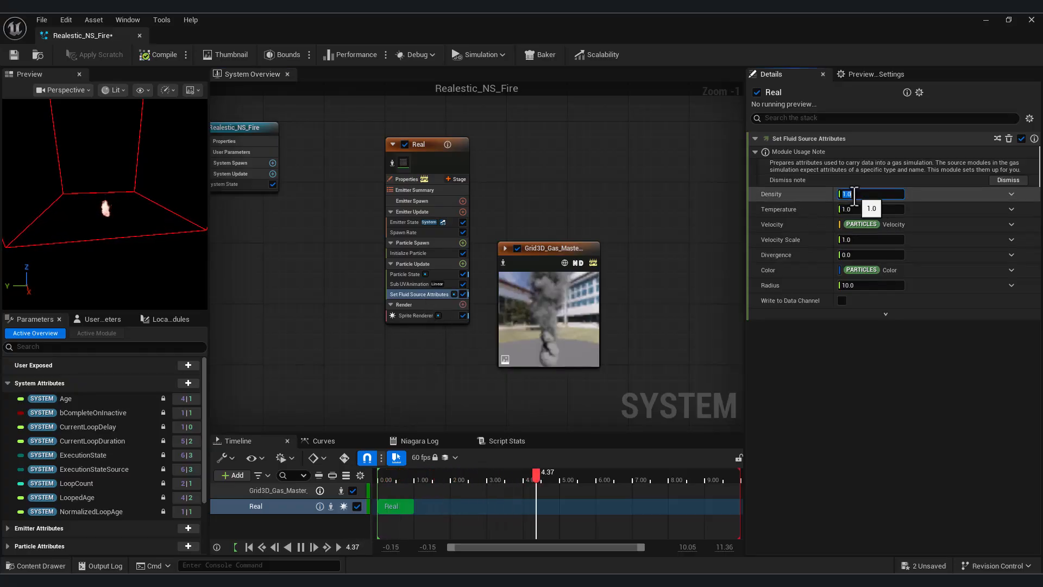
type("5")
key("Return")
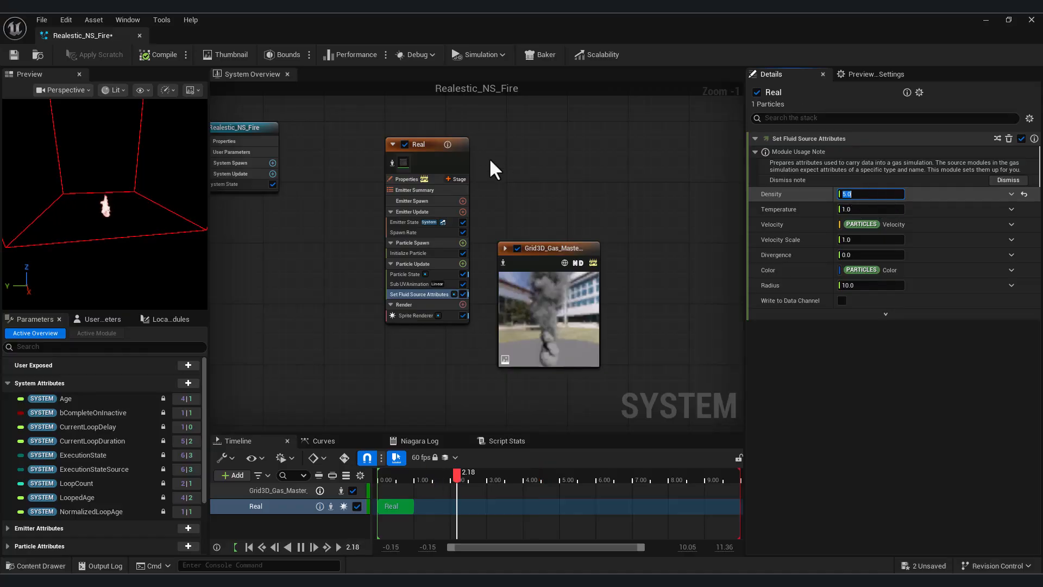
left_click(427, 164)
left_click(911, 223)
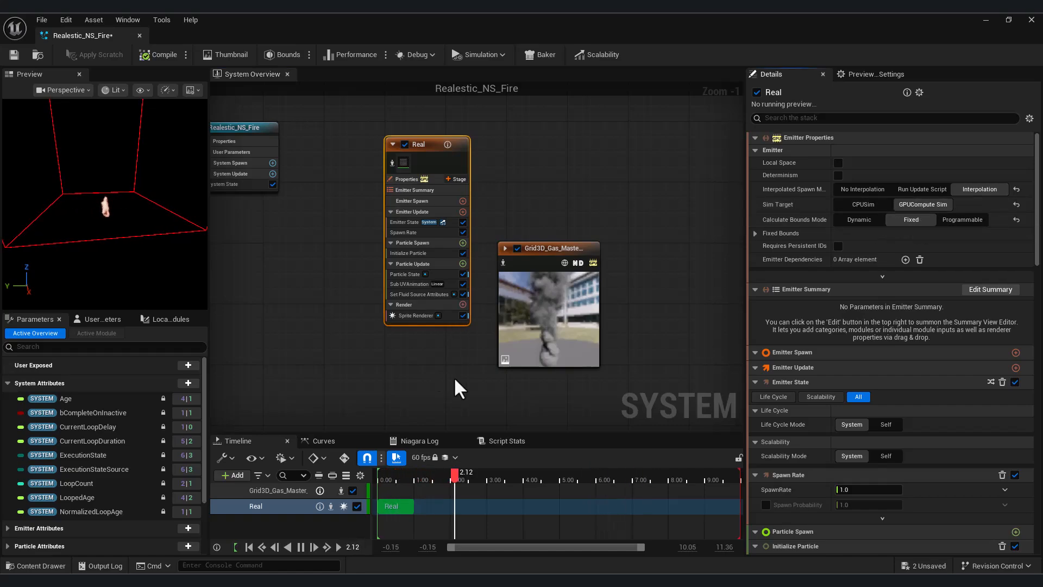
left_click(551, 246)
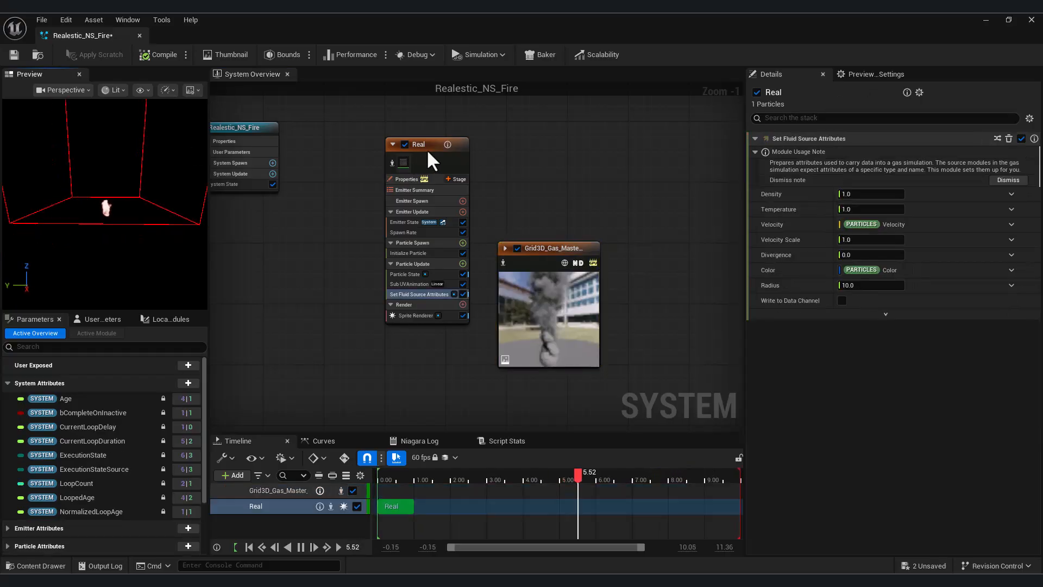
- Set the uniform sprite size in Real's Initialize Particle module to 400
left_click(426, 149)
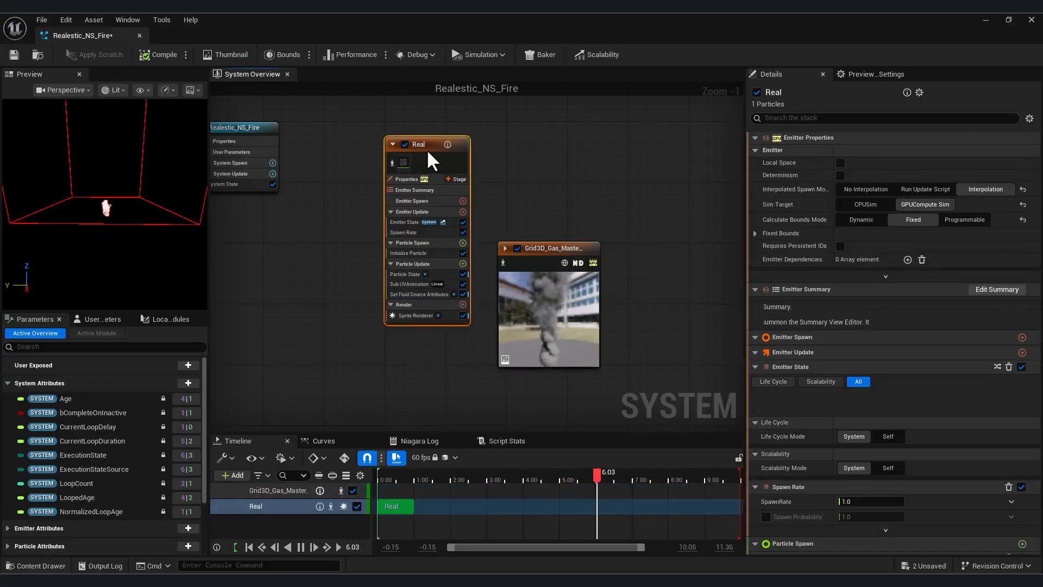
left_click(422, 250)
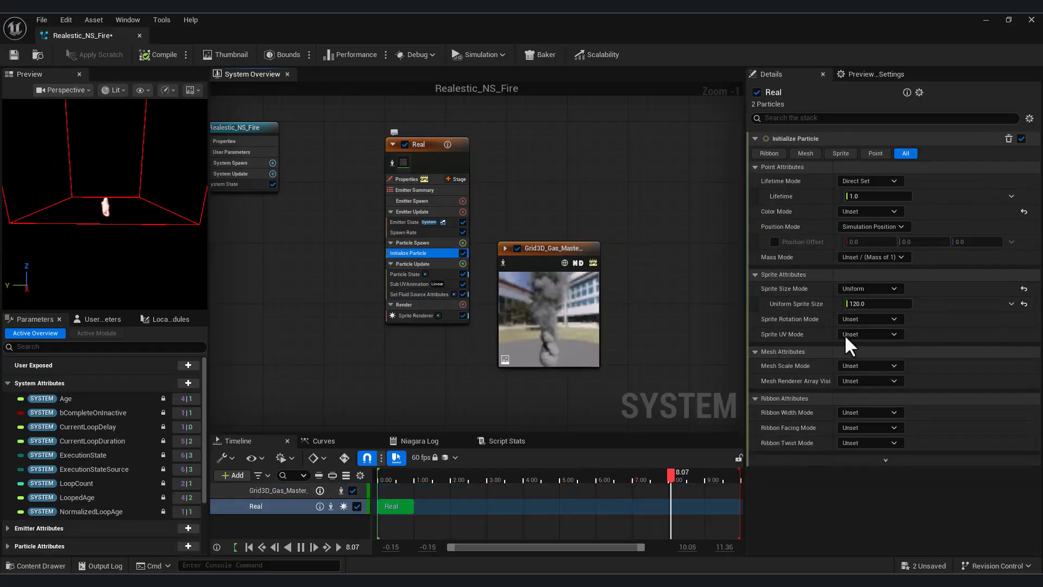
left_click(886, 304)
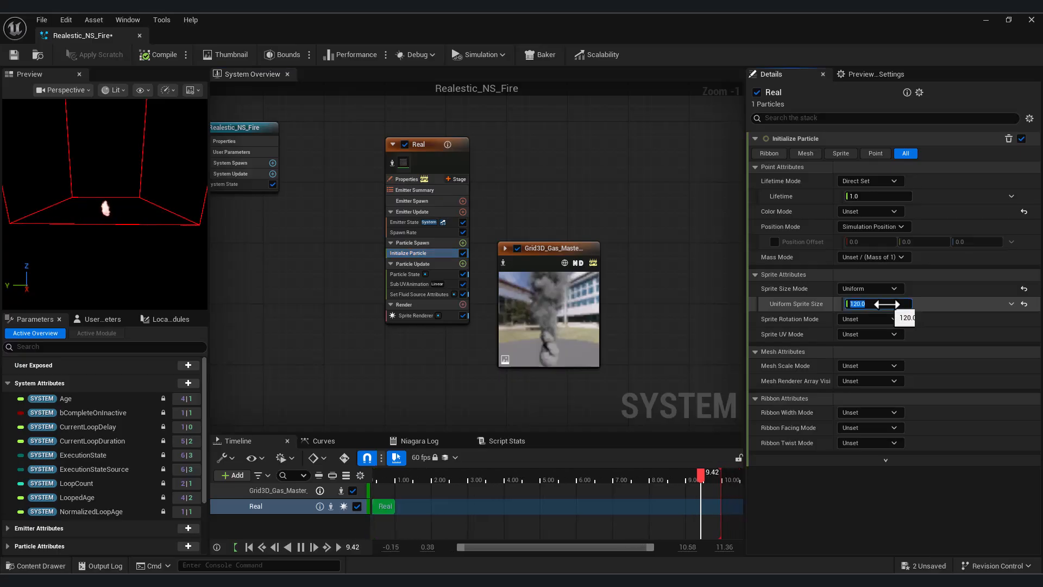
type("400")
key("Return")
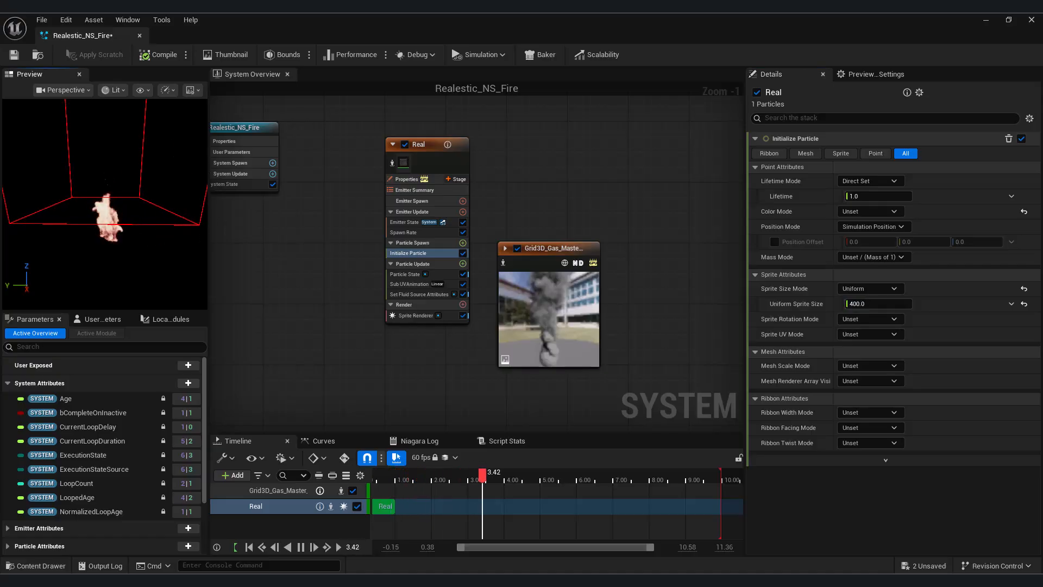
- Set the Z pivot of the Grid3D_Gas_Master_Emitter's simulation to 0 and check the smoke in the preview
left_click(559, 260)
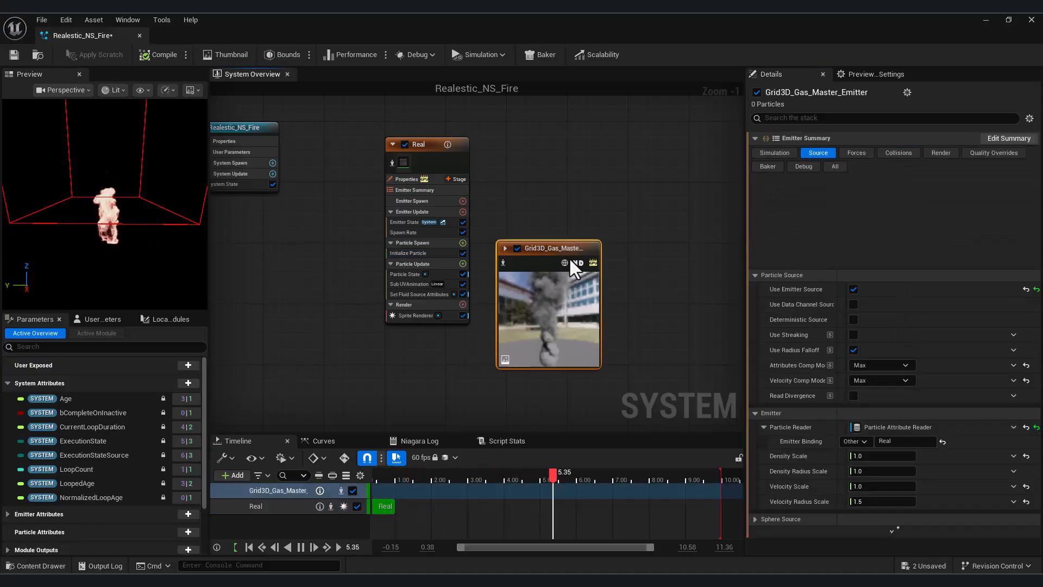
left_click(777, 154)
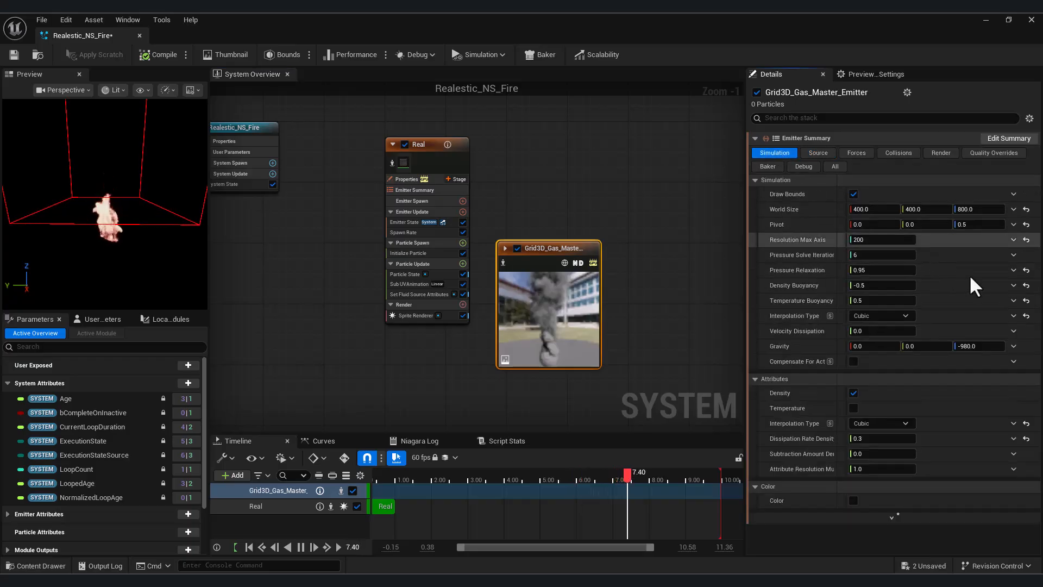
left_click(972, 224)
type("0")
key("Return")
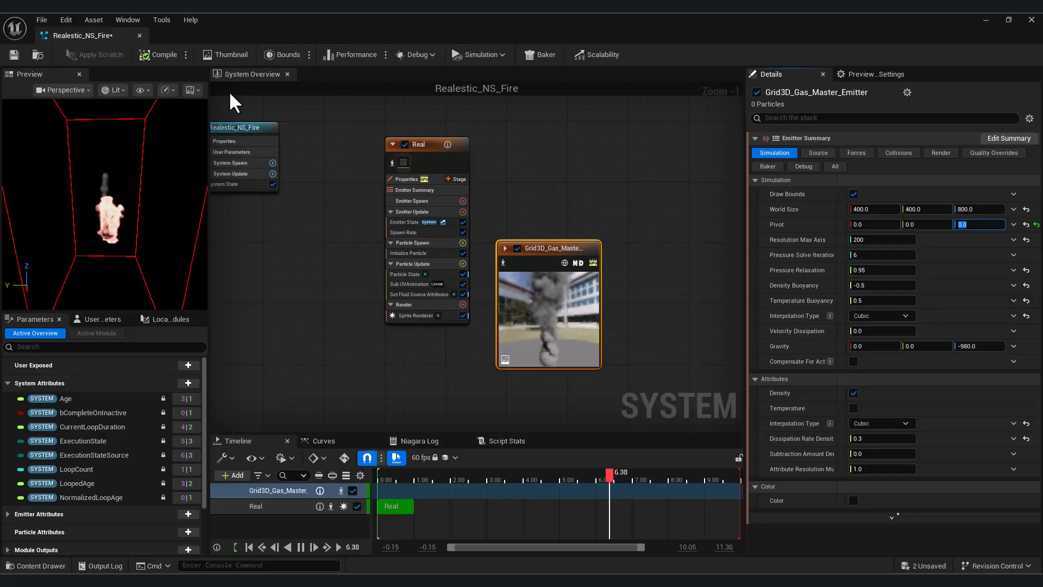
left_click(146, 205)
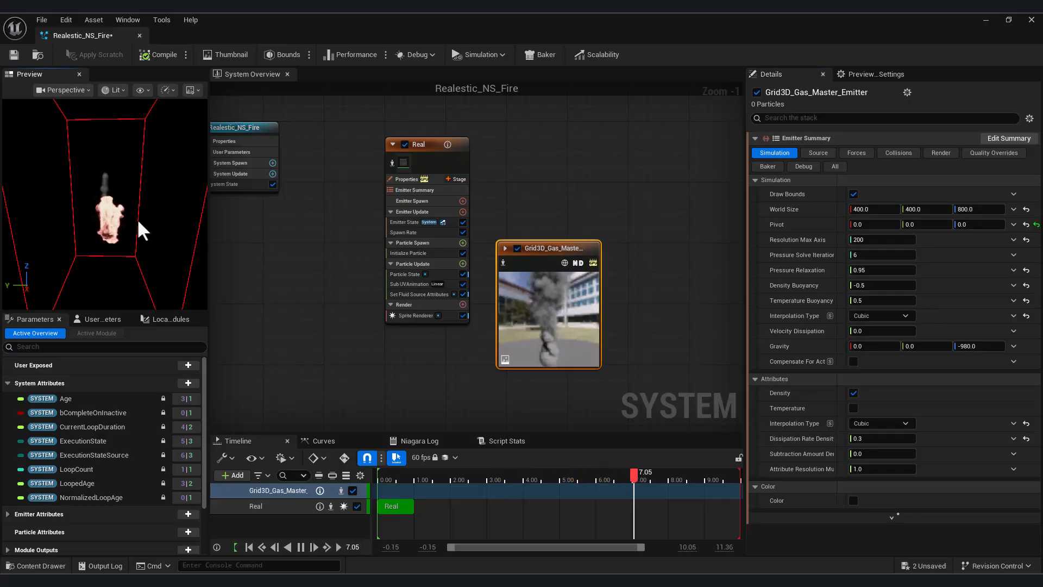
scroll(120, 236, "up", 5)
scroll(119, 222, "down", 4)
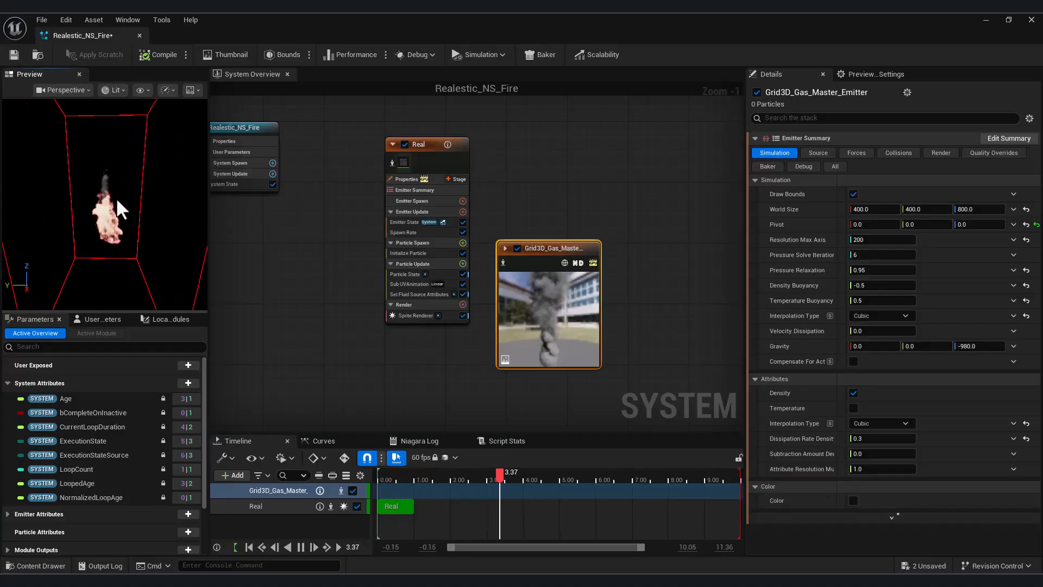
- Try a density of 20 in the Real emitter's Set Fluid Source Attributes module
left_click(451, 285)
left_click(423, 294)
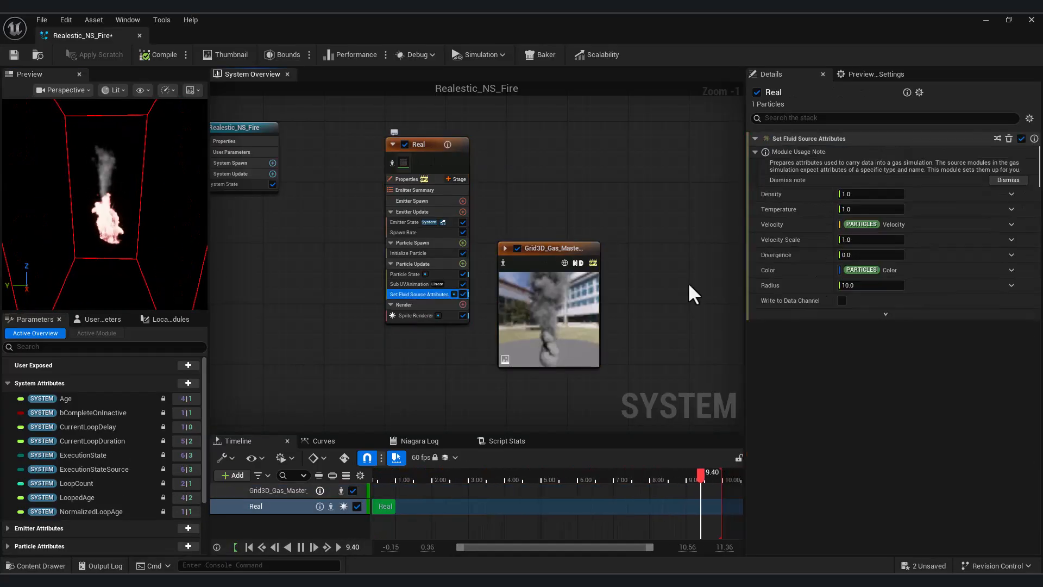
left_click(869, 194)
type("20")
key("Return")
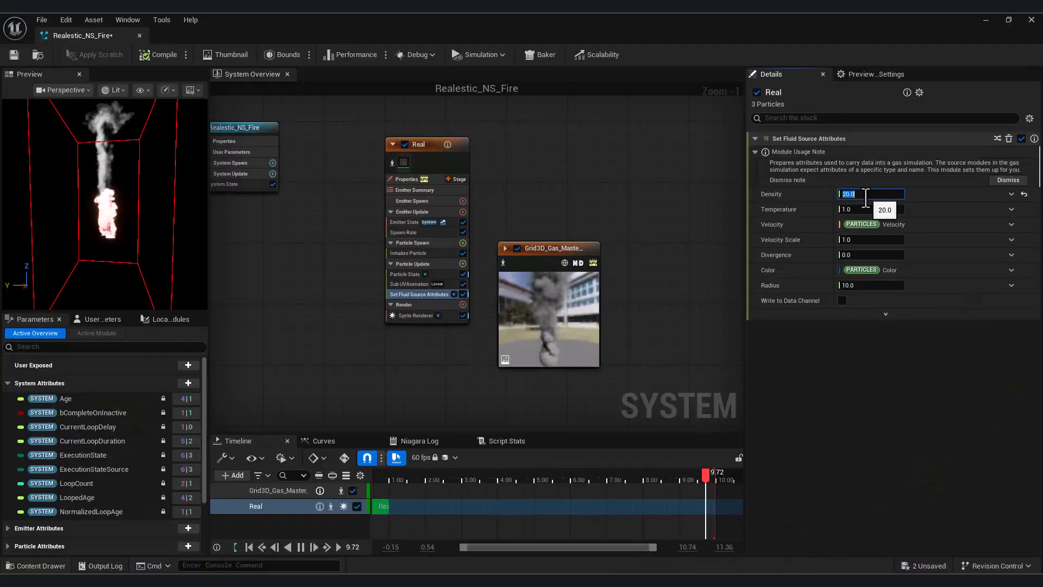
- Set the velocity scale to 10 and the density to 5 in Real's Set Fluid Source Attributes module
left_click(857, 240)
type("10")
key("Return")
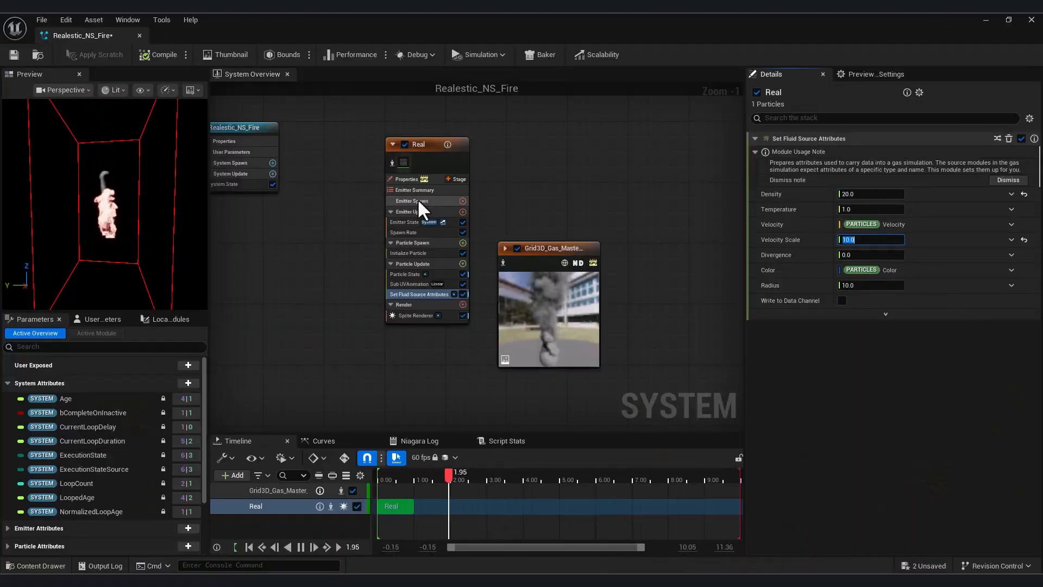
left_click(875, 194)
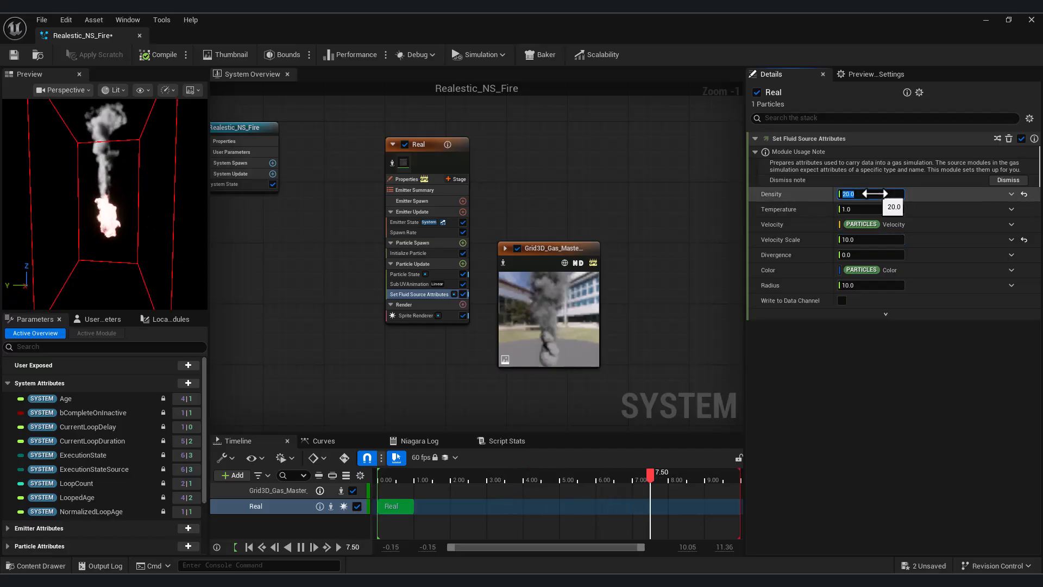
type("5")
key("Return")
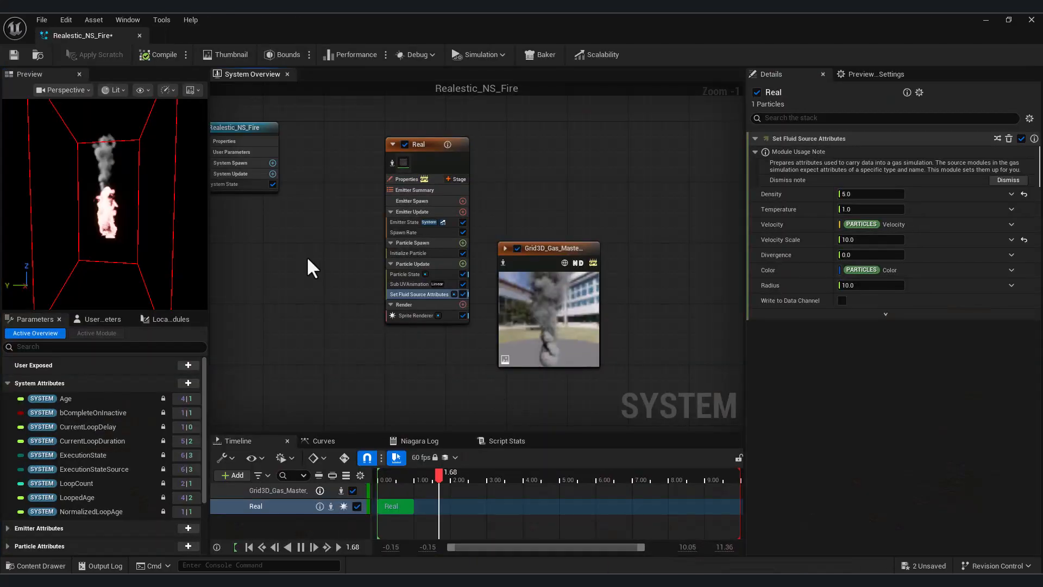
- Set the uniform sprite size in Real's Initialize Particle module to 120 and check both barrel fires in the Test level
left_click(418, 146)
left_click(408, 253)
left_click(880, 305)
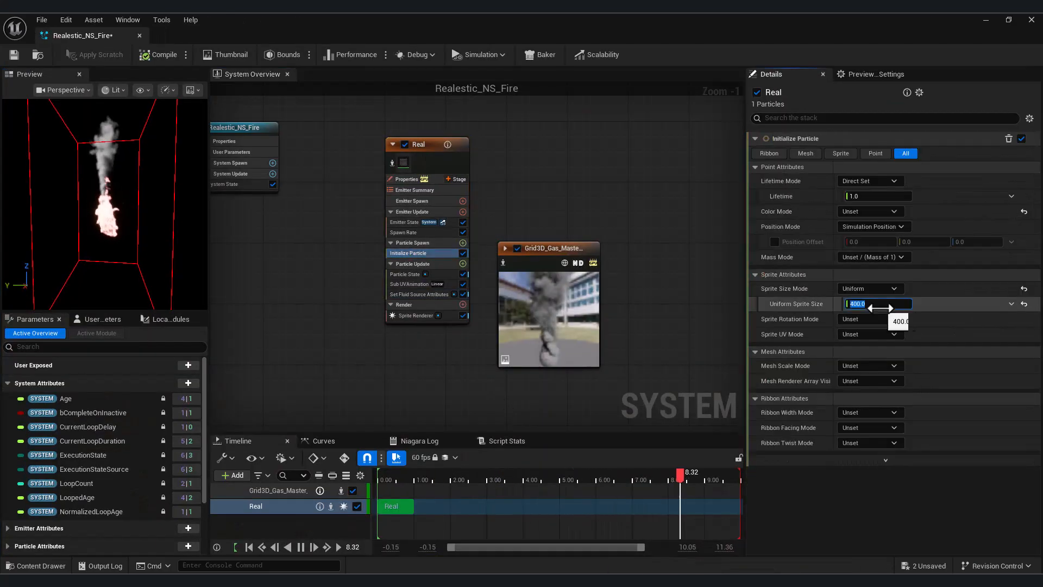
type("120")
key("Return")
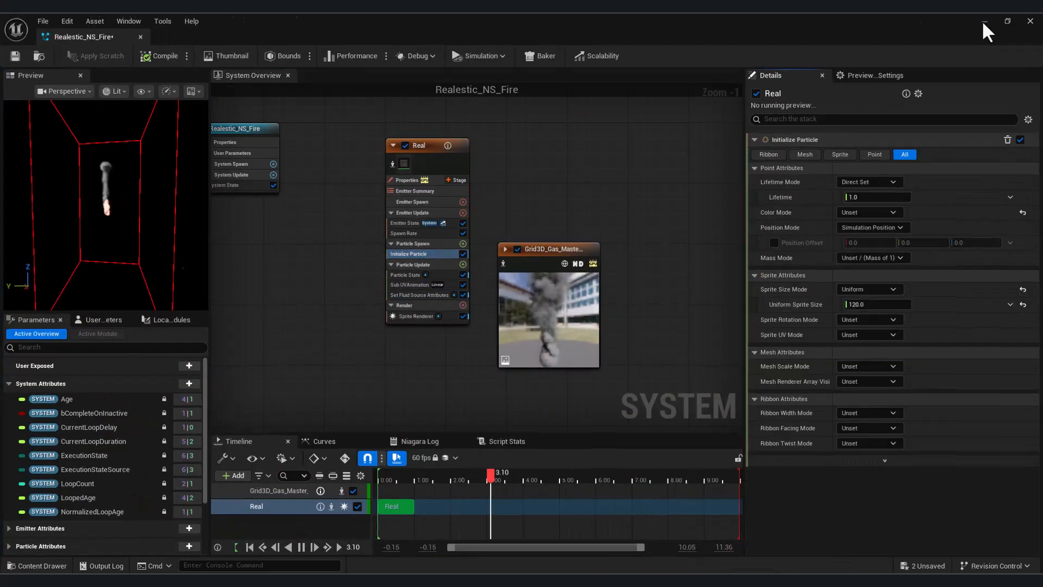
left_click(984, 21)
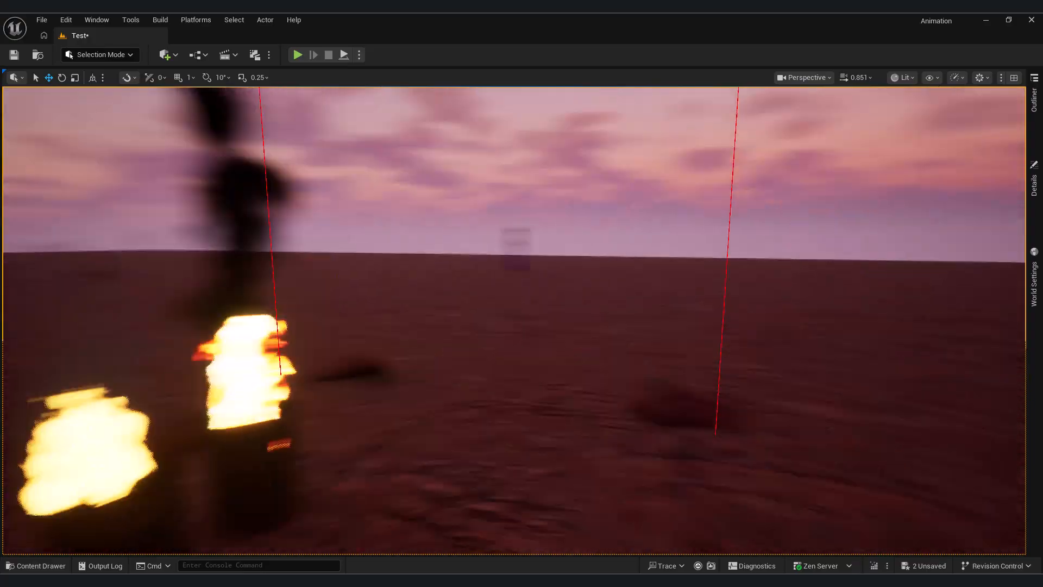
mouse_move(514, 320)
right_mouse_down()
mouse_move(407, 331)
mouse_move(331, 282)
mouse_move(310, 331)
mouse_move(423, 304)
mouse_move(359, 267)
right_mouse_up()
left_click(686, 384)
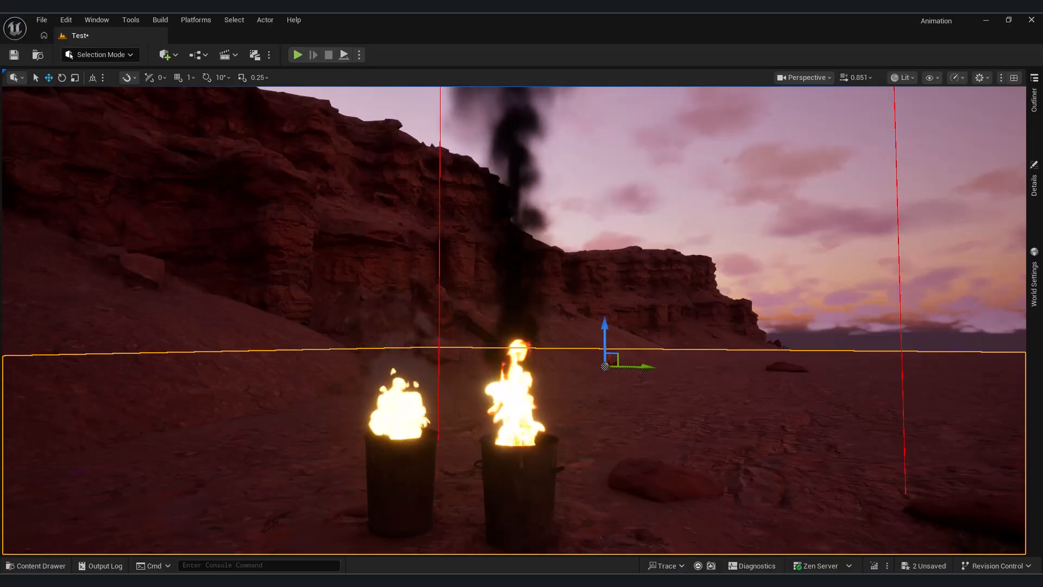
- Set the Grid3D_Gas_Master_Emitter's render density gain and density albedo to 0.1 each, and return to the Test level
left_click(716, 522)
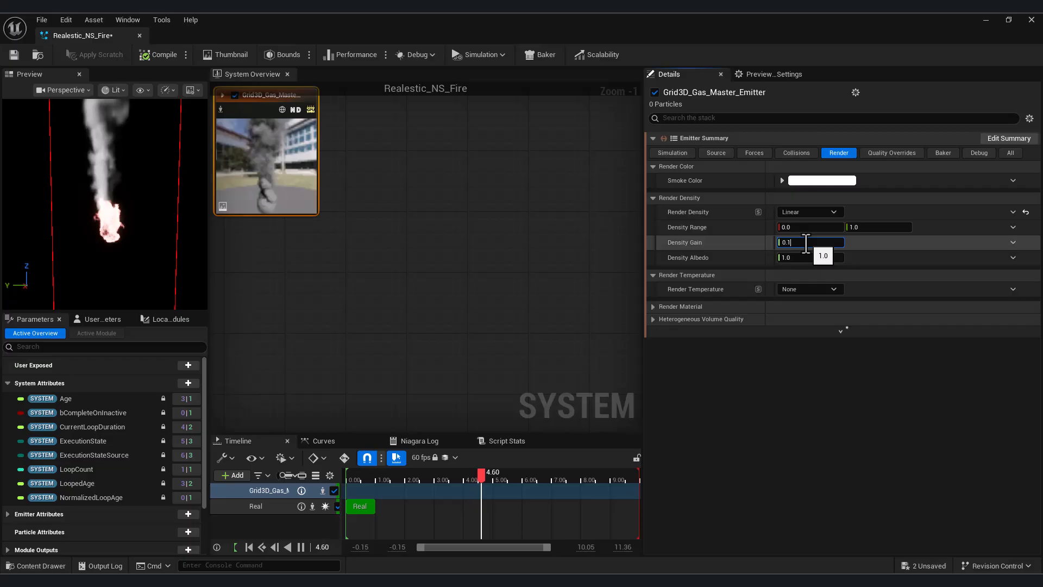
left_click(803, 257)
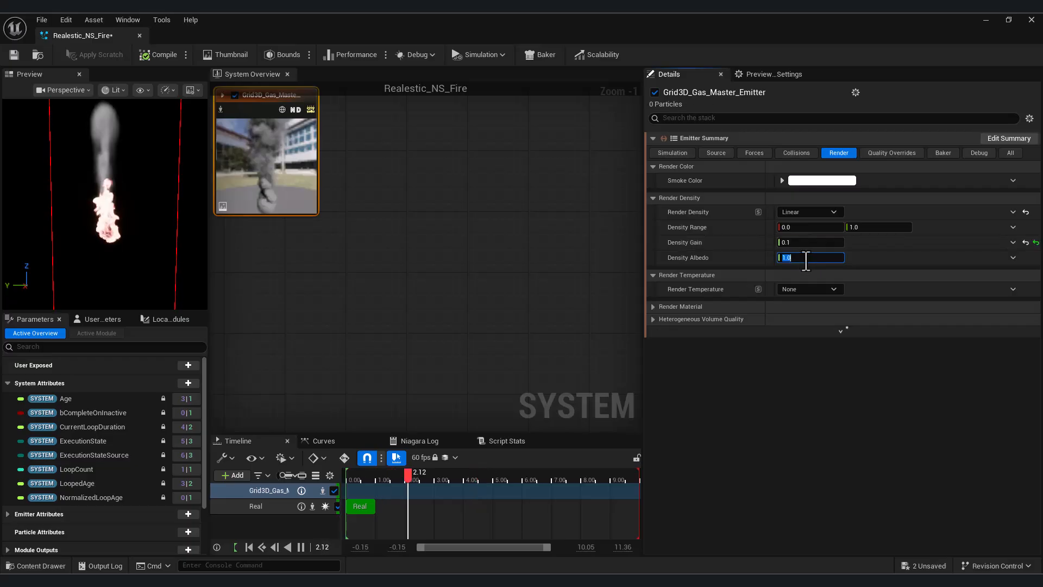
type("0.1")
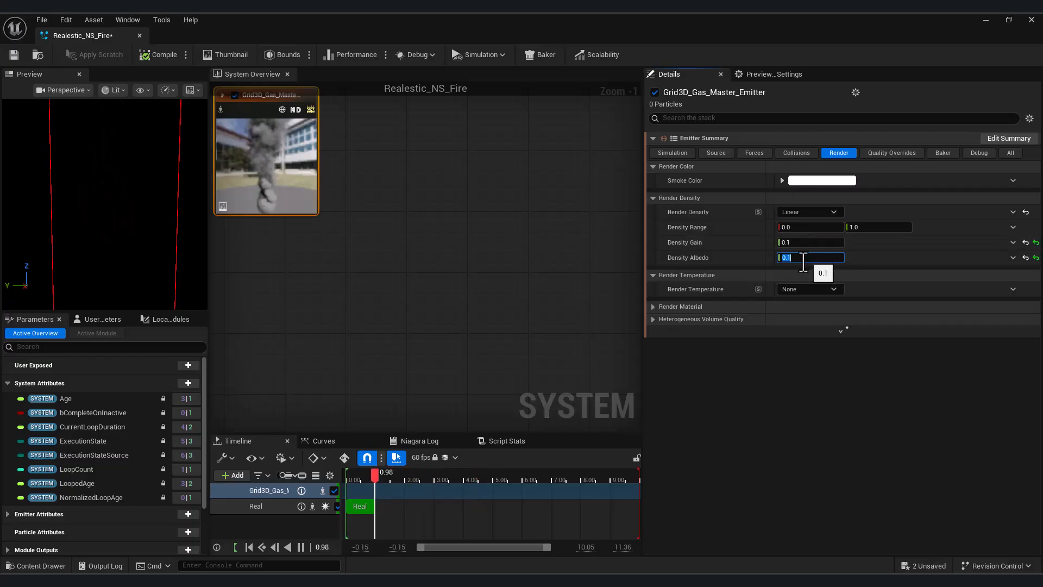
left_click(985, 21)
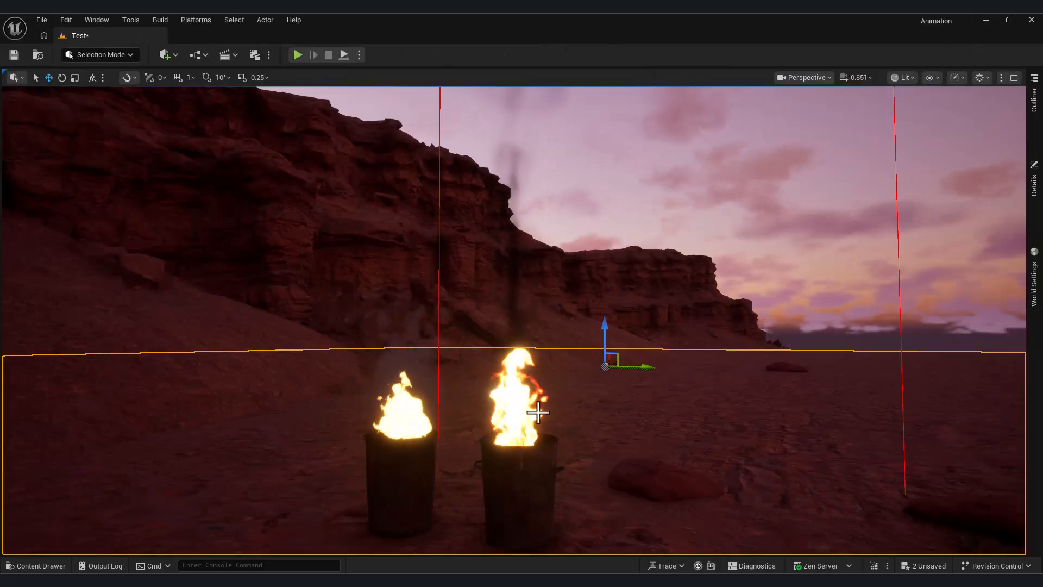